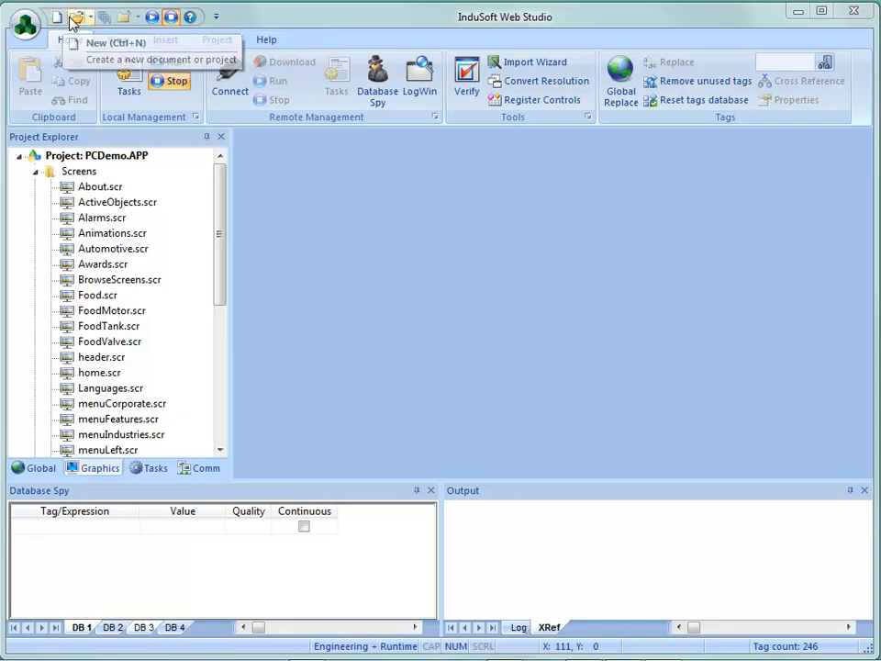
Review the options for customizing the Quick Access Toolbar and minimizing the ribbon
click(216, 16)
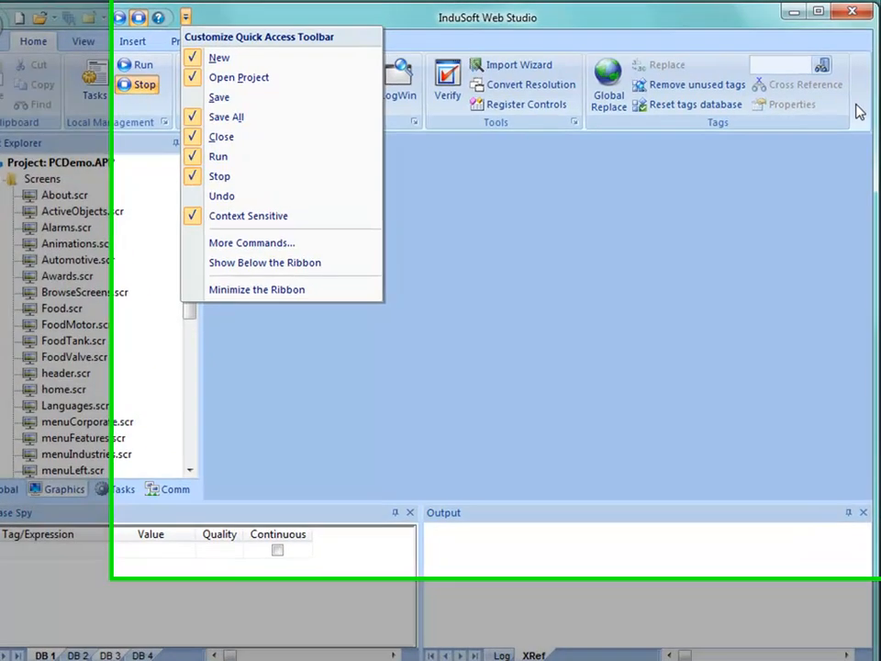
click(855, 105)
right_click(855, 105)
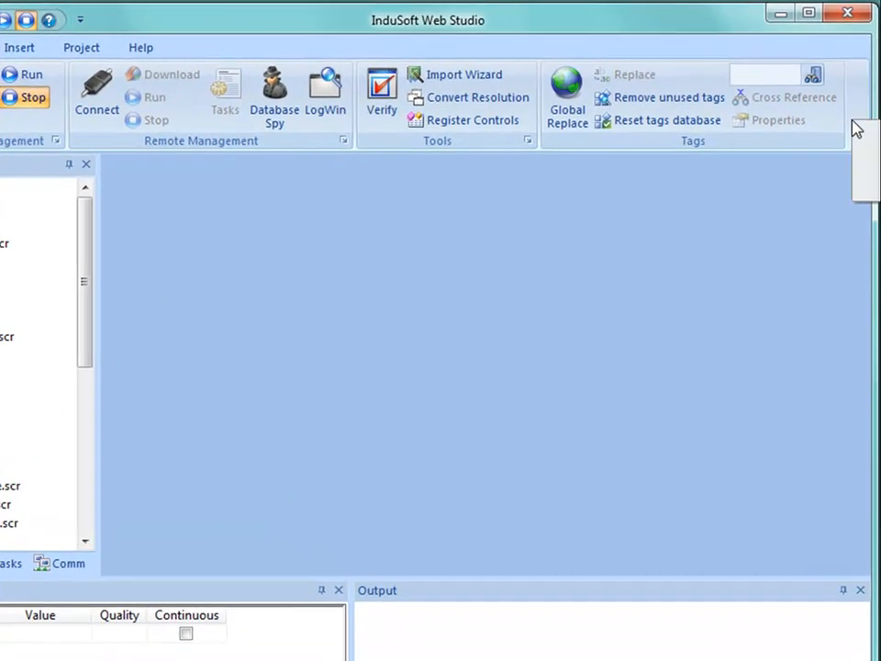
click(753, 218)
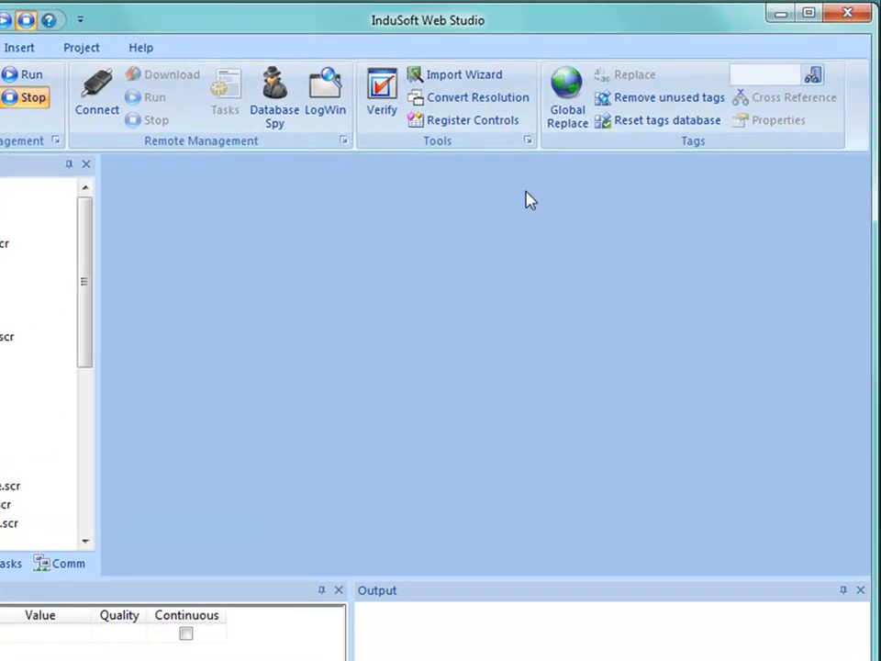
right_click(67, 154)
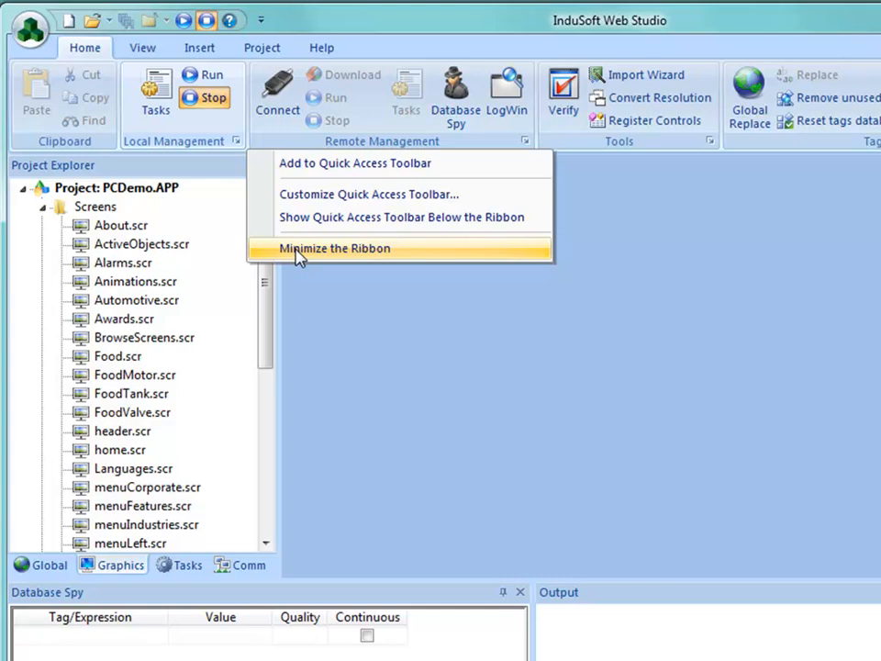
click(617, 401)
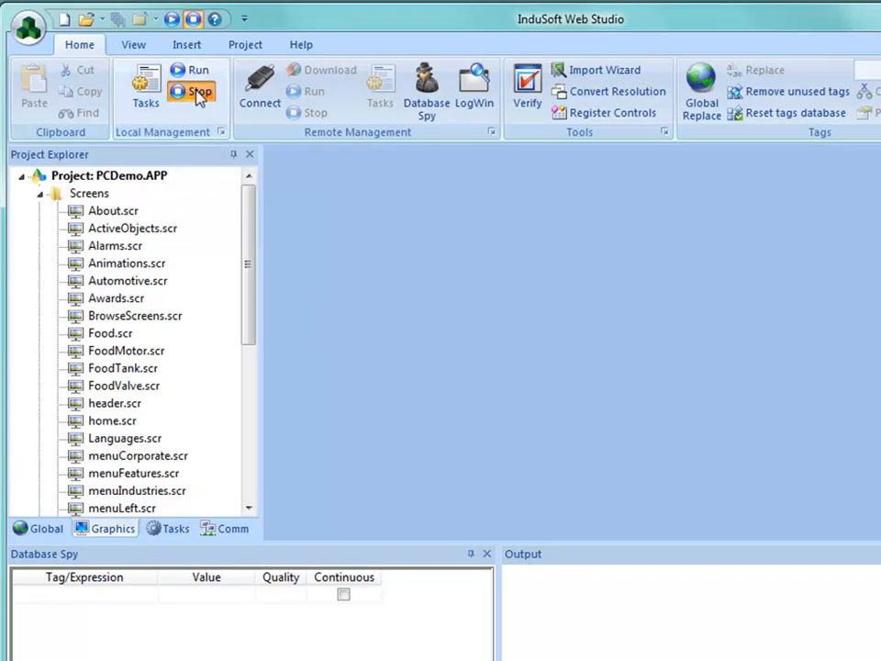
Review the project's local execution tasks and their startup modes, including Studio Scada OPCServer
click(145, 89)
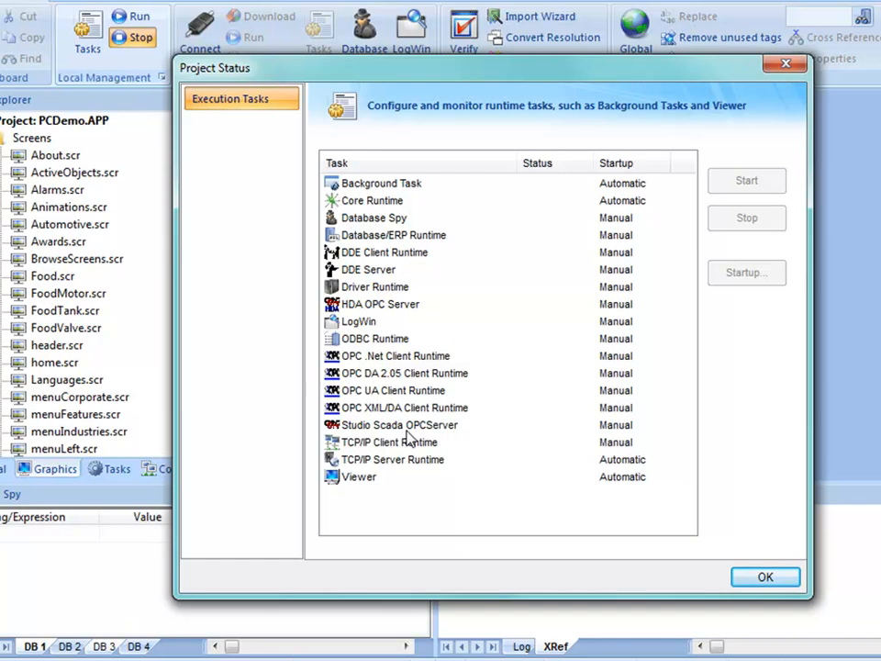
click(440, 425)
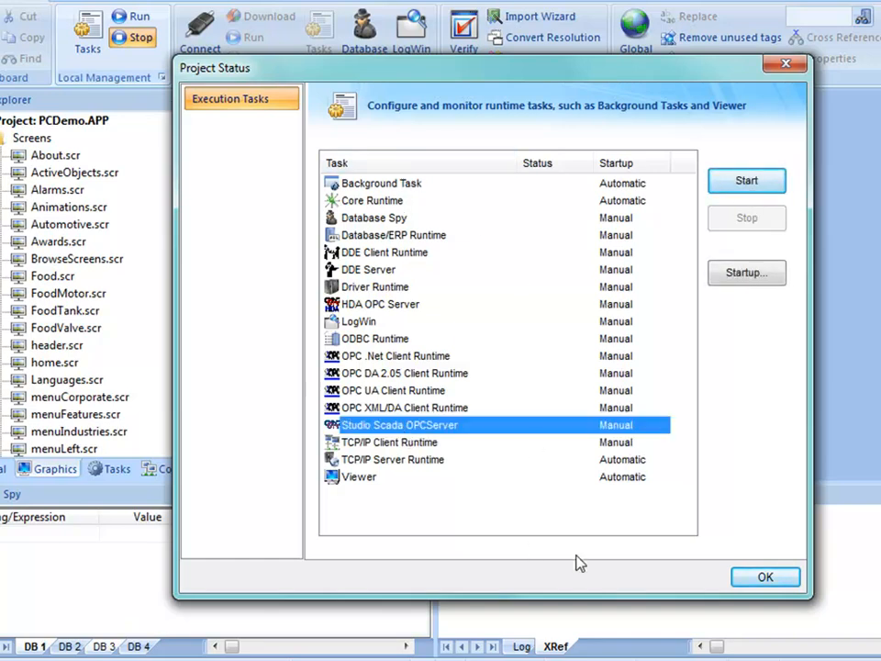
click(762, 577)
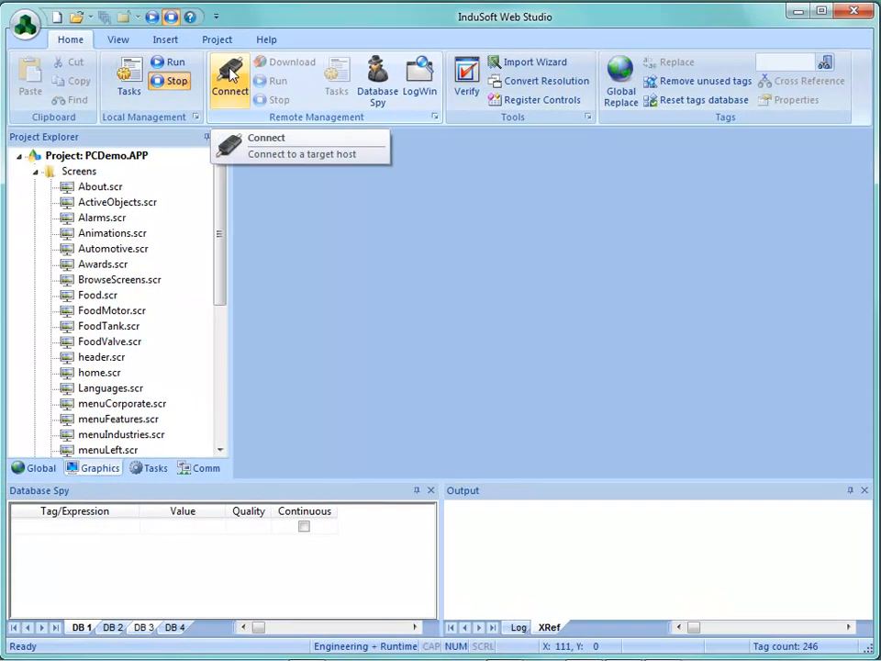
Review the Remote Management settings for target, project download, import and embedded license, leaving them unchanged
click(230, 75)
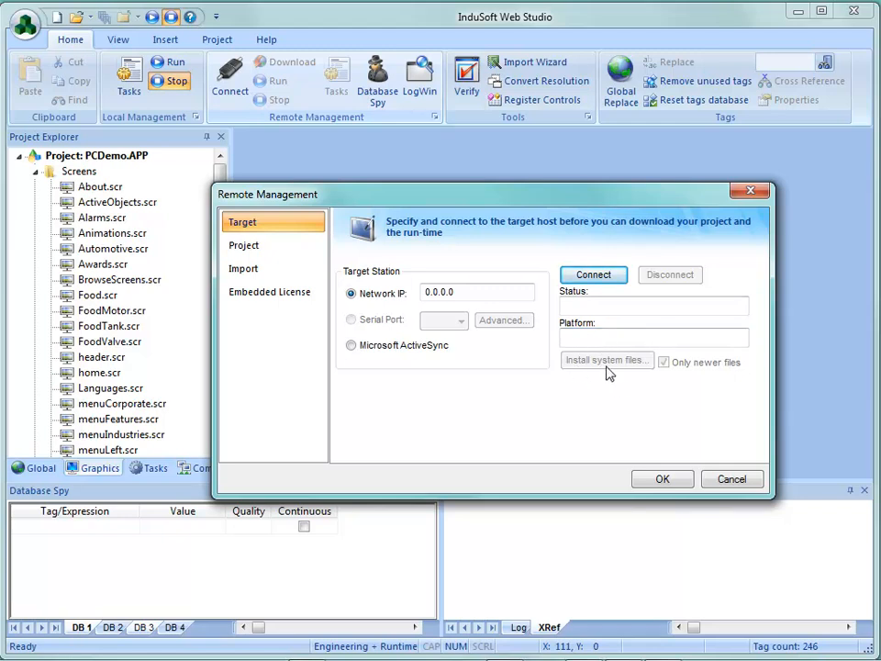
click(259, 247)
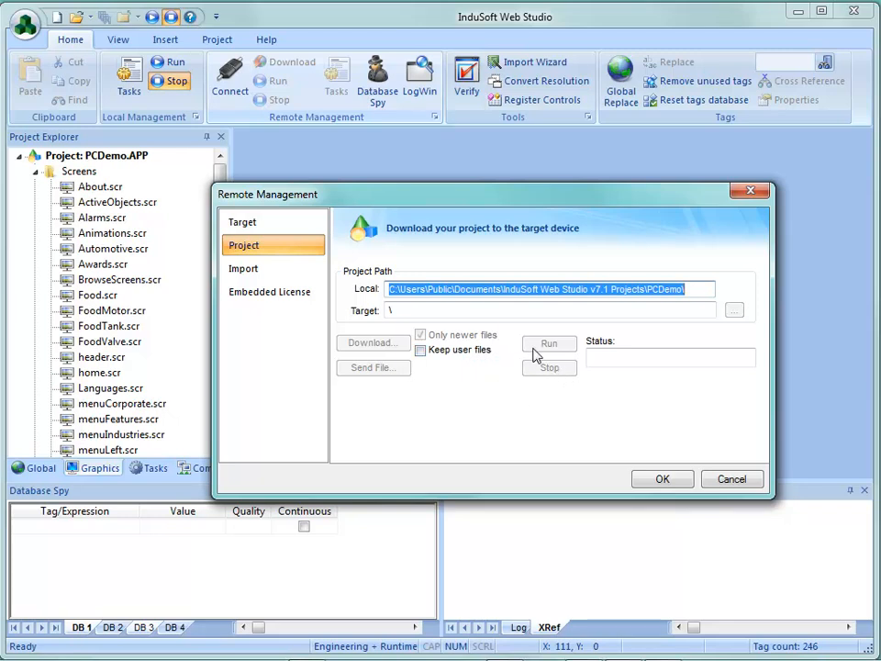
click(254, 270)
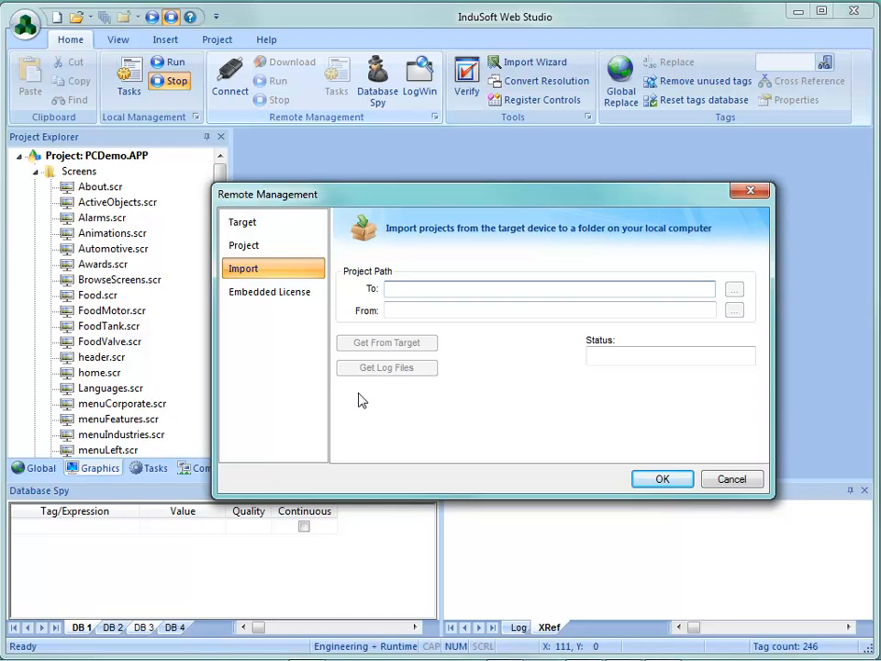
click(257, 291)
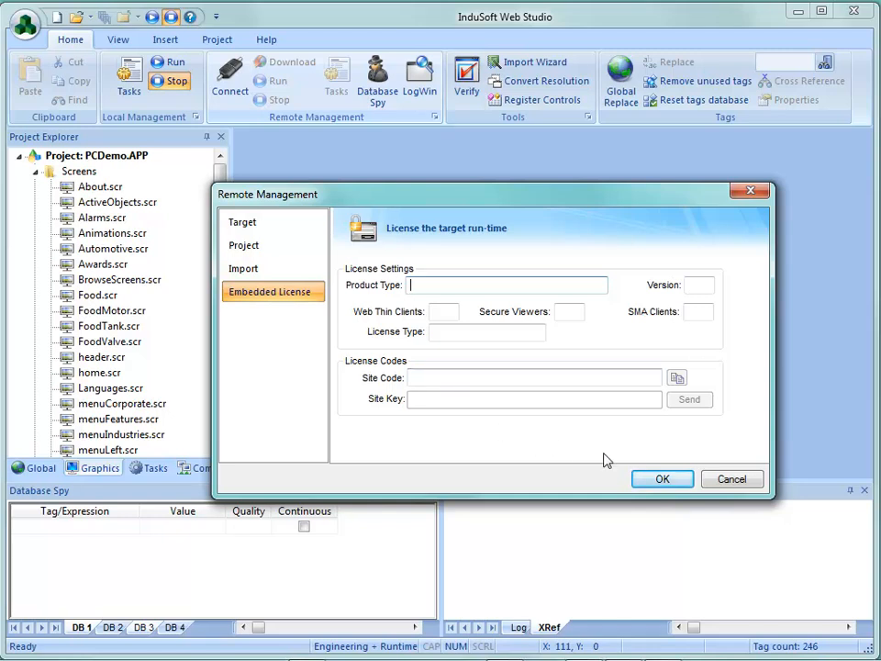
click(224, 227)
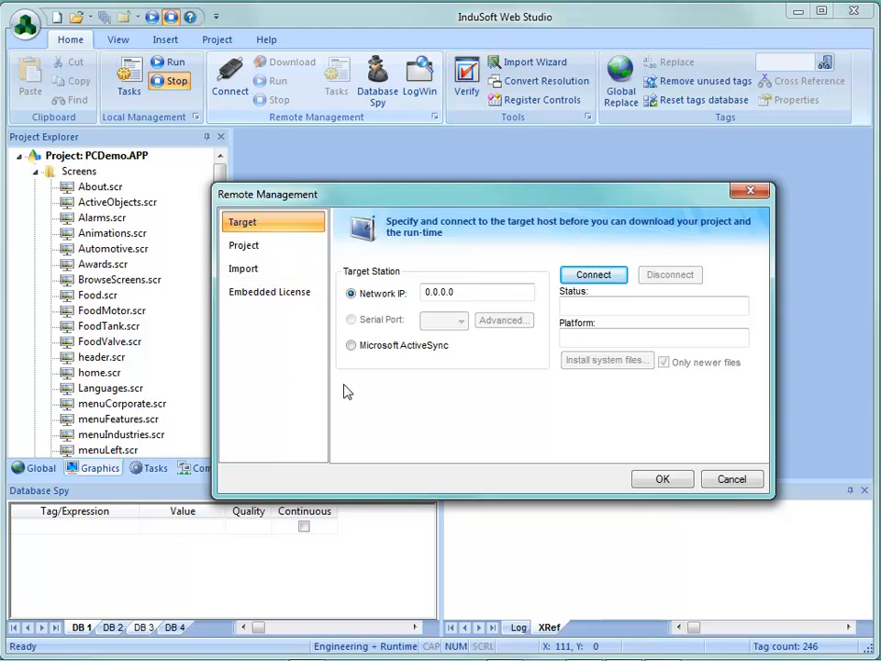
click(602, 278)
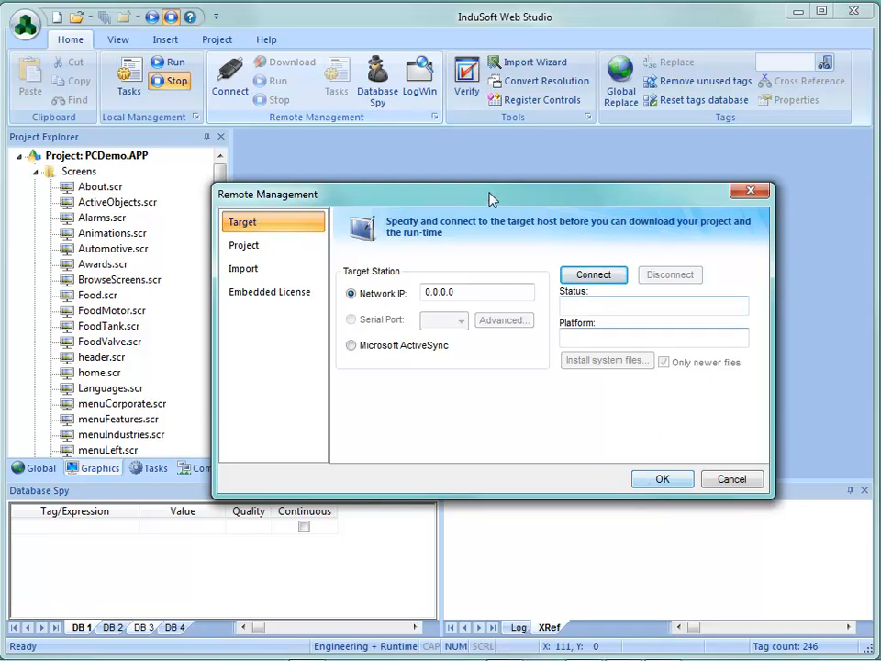
click(725, 483)
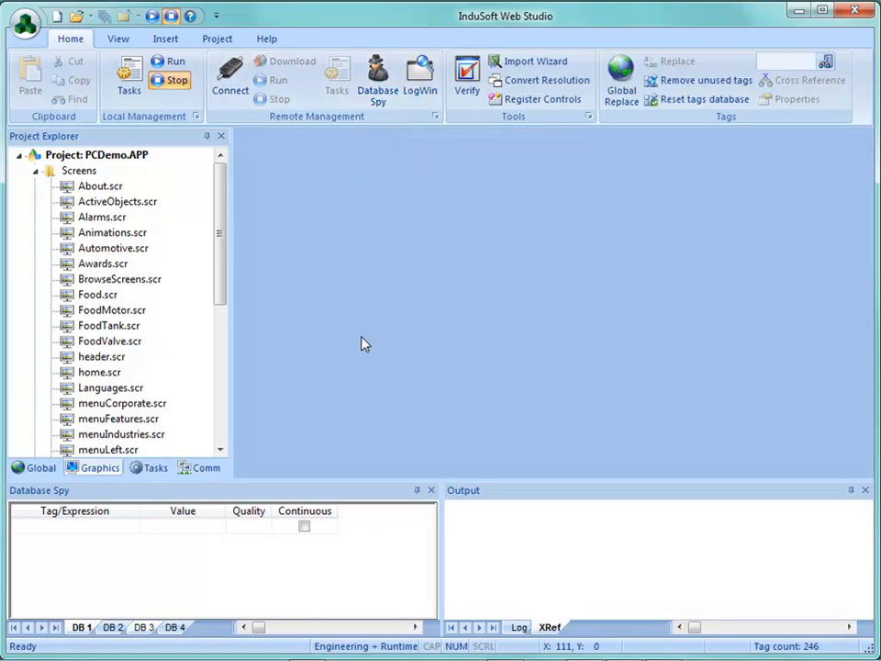
Review the Convert Resolution settings without converting, and show the output log
click(84, 529)
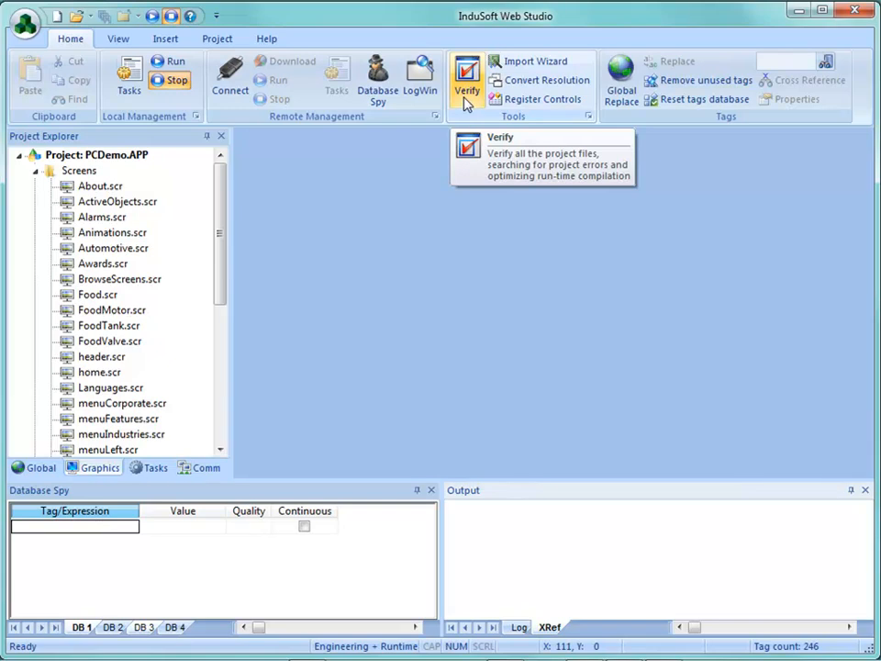
click(525, 84)
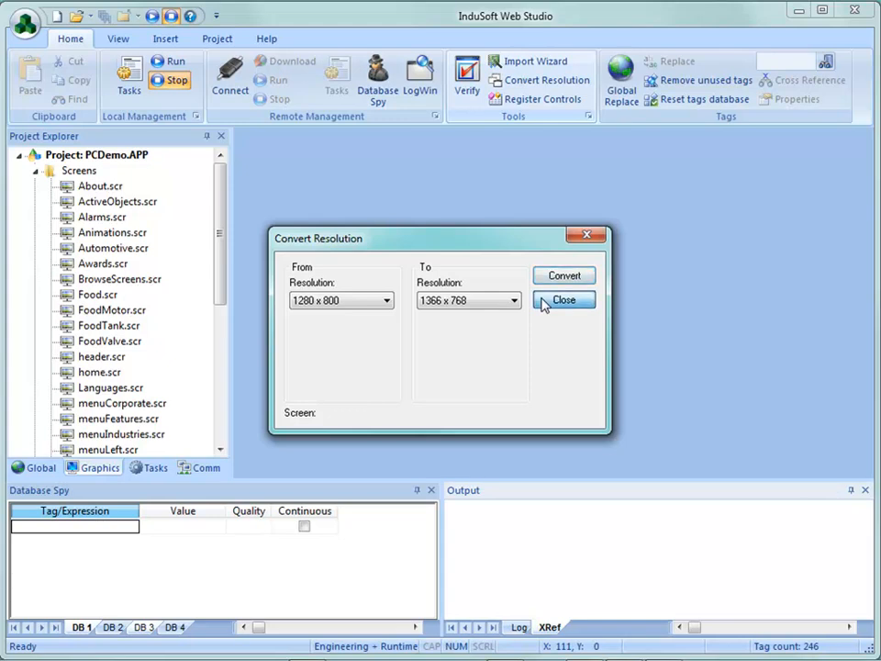
click(541, 302)
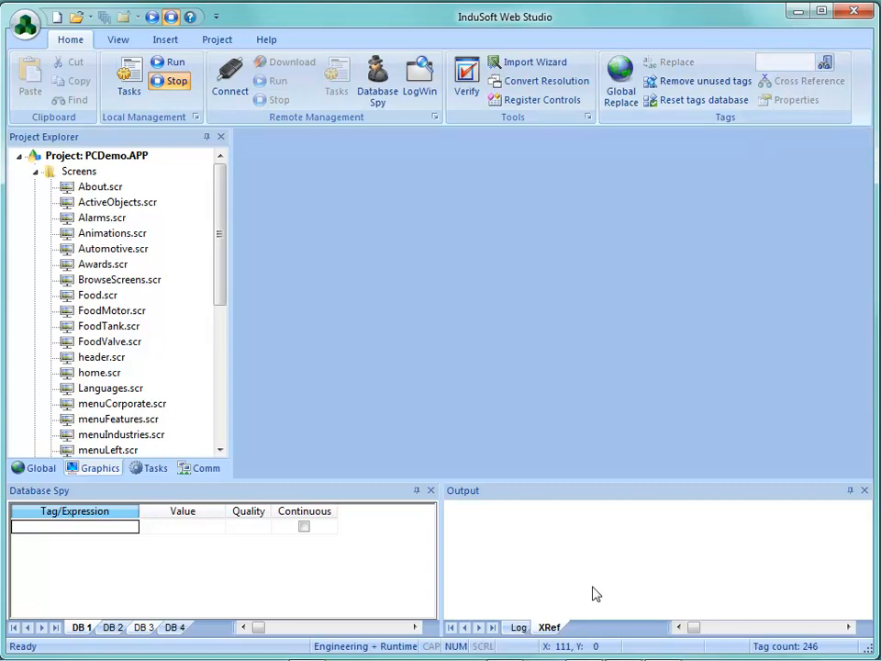
click(544, 604)
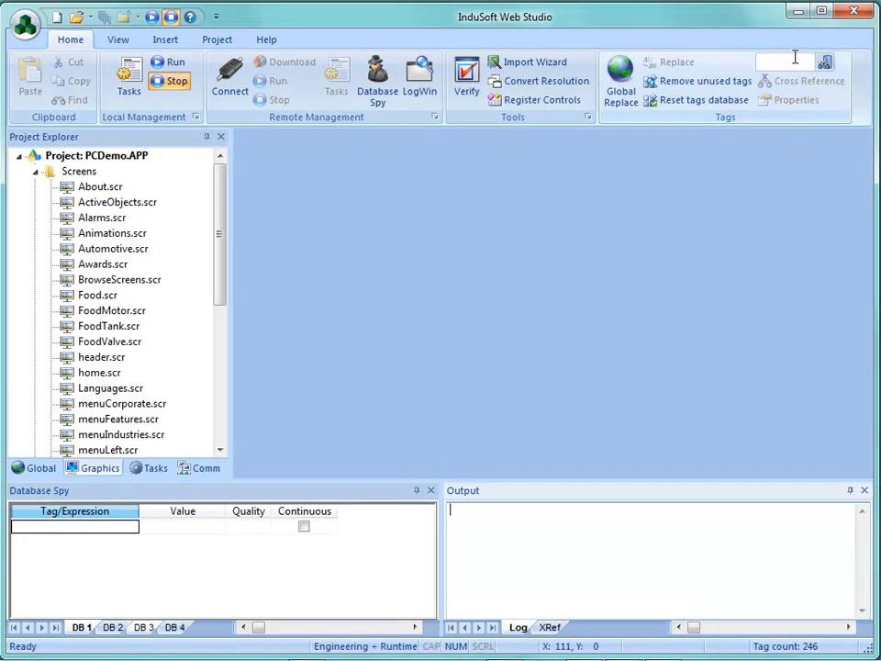
Open the Object Finder for the tag search and enlarge its window to show more tags
click(792, 62)
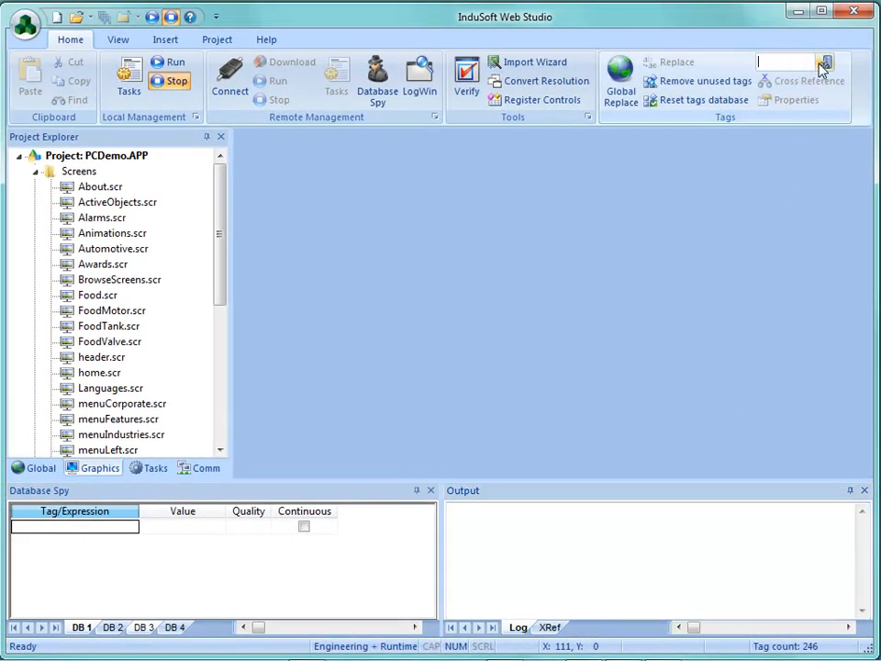
click(824, 62)
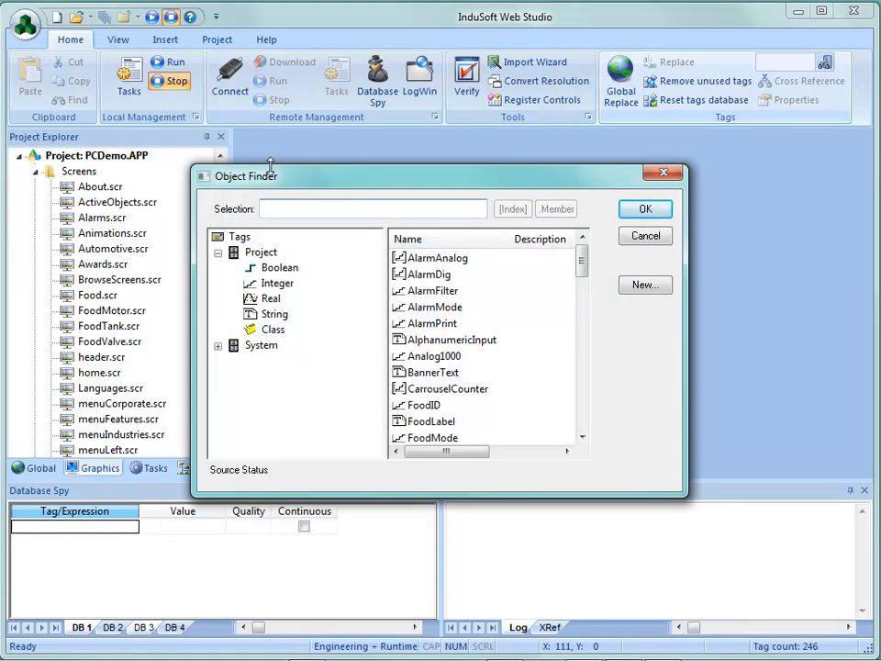
drag(190, 163, 31, 19)
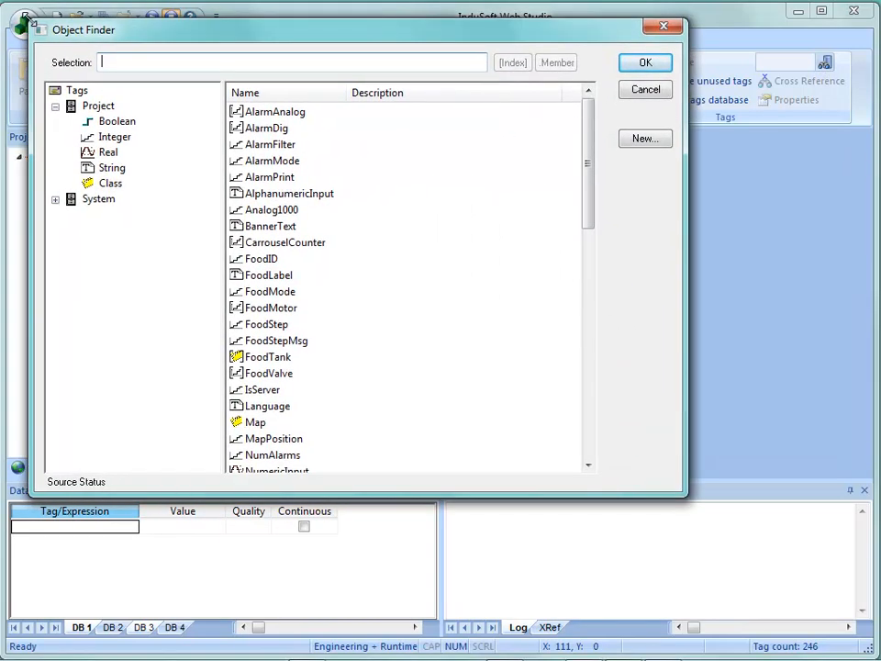
drag(684, 493, 725, 540)
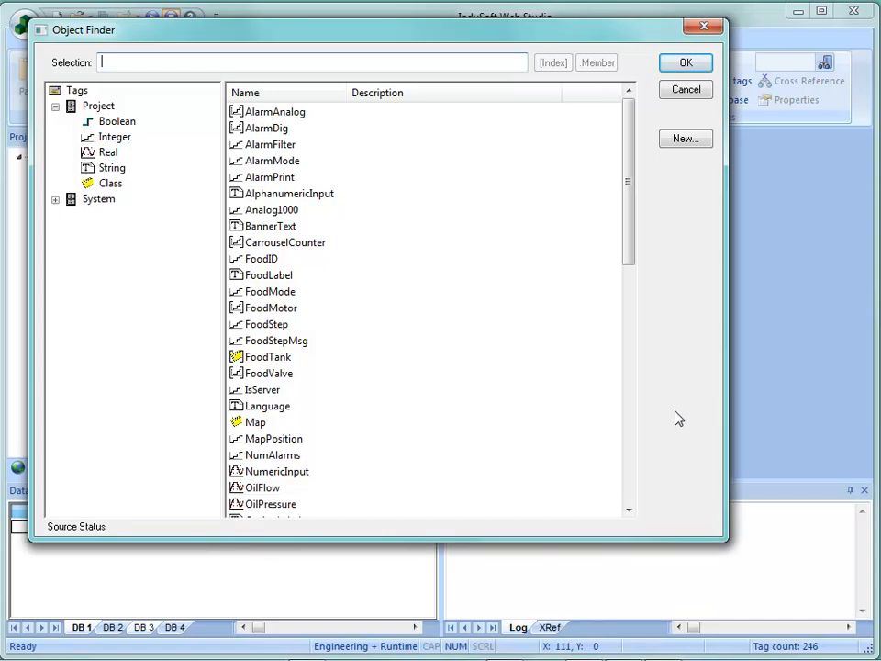
drag(627, 254, 621, 224)
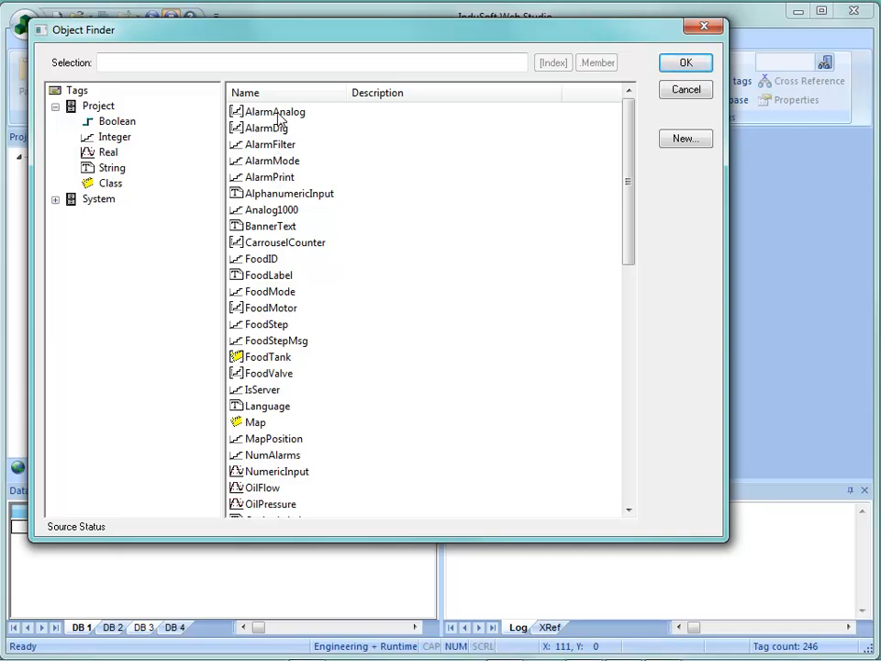
Browse the project tags by data type and the system integer tags, returning to the full project tag list
click(128, 63)
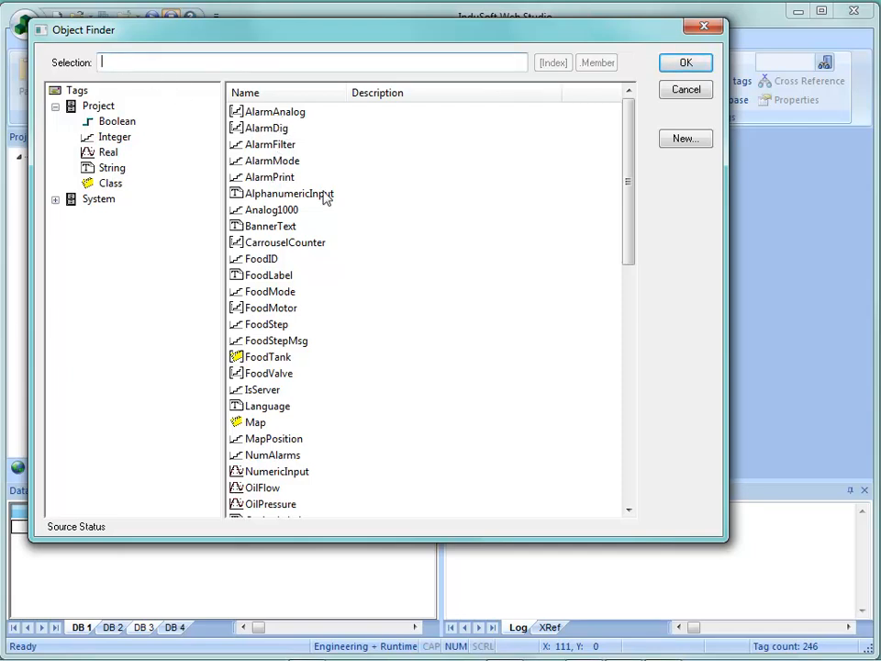
click(116, 127)
click(115, 138)
click(108, 153)
click(114, 170)
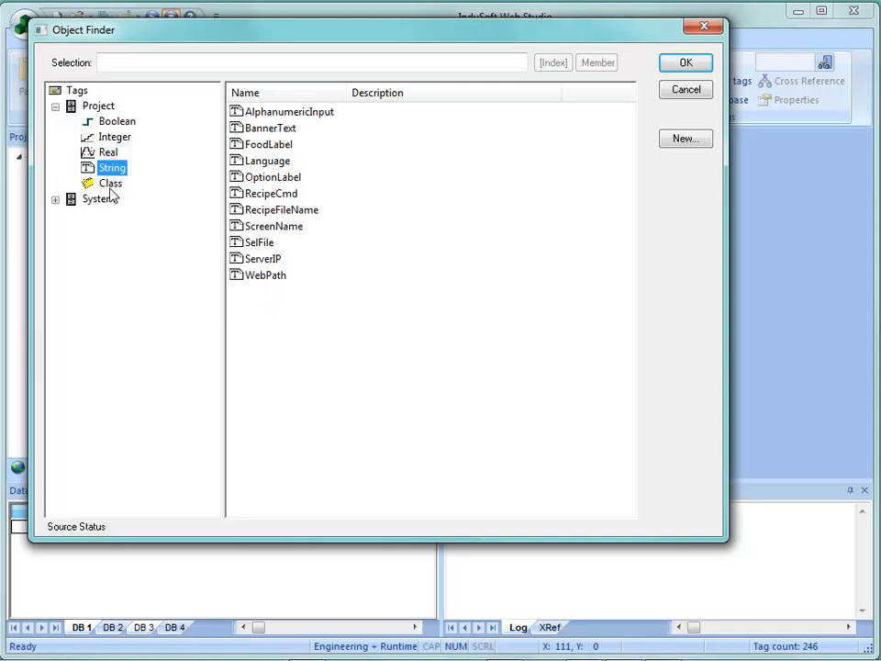
click(112, 183)
click(110, 137)
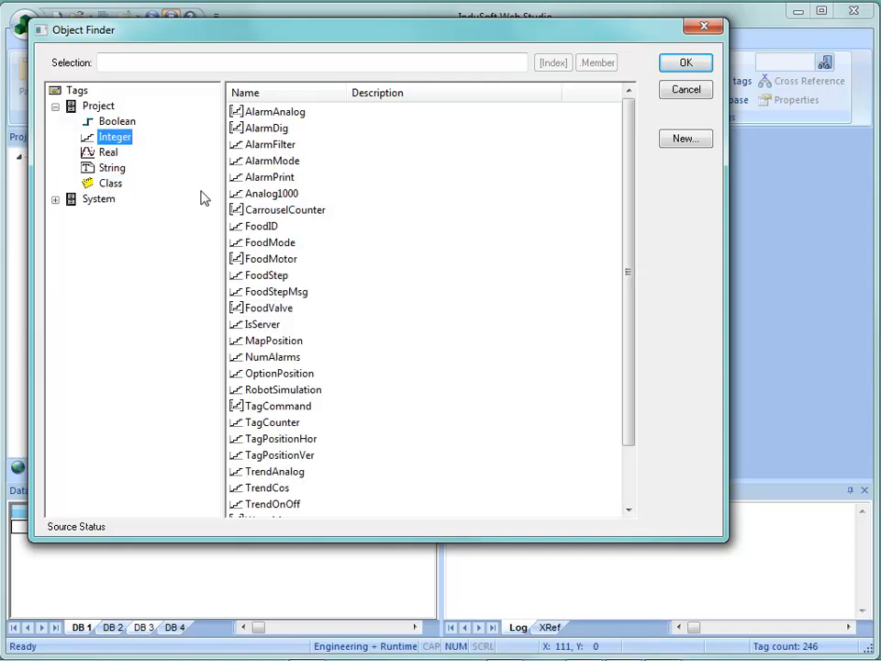
click(55, 199)
click(114, 230)
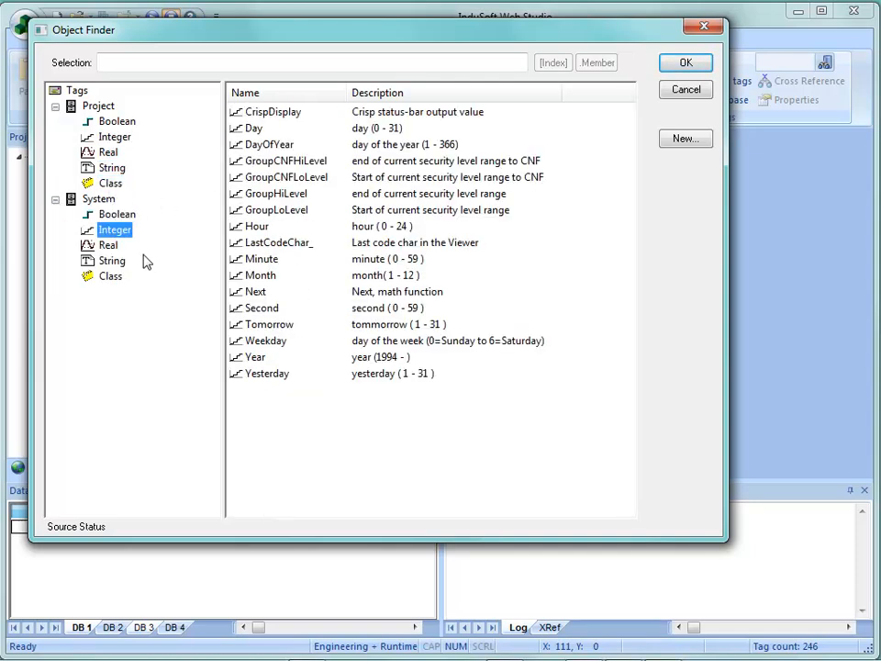
click(99, 108)
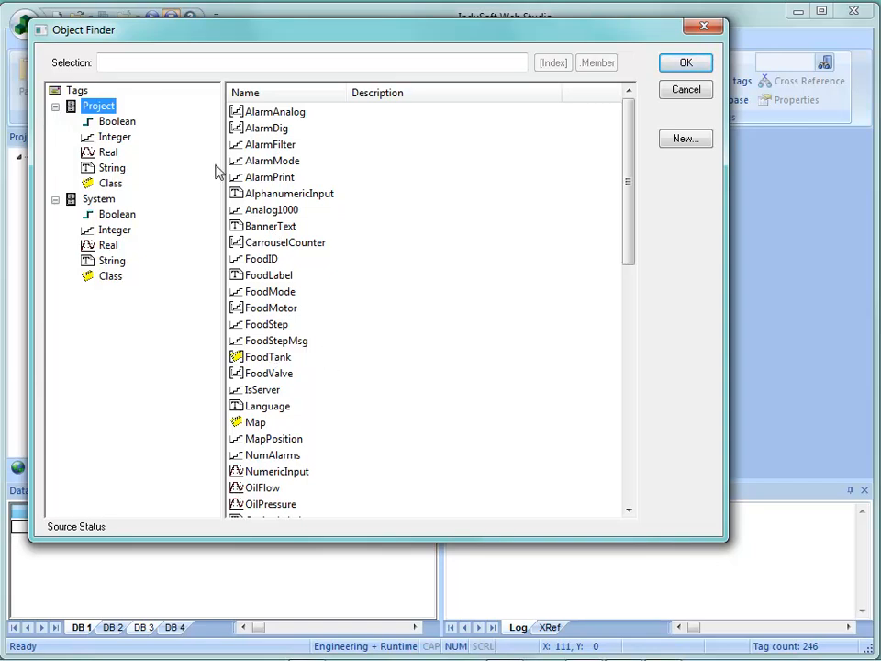
Filter the project tags by "fo" and choose FoodStepMsg as the tag to work with
click(114, 64)
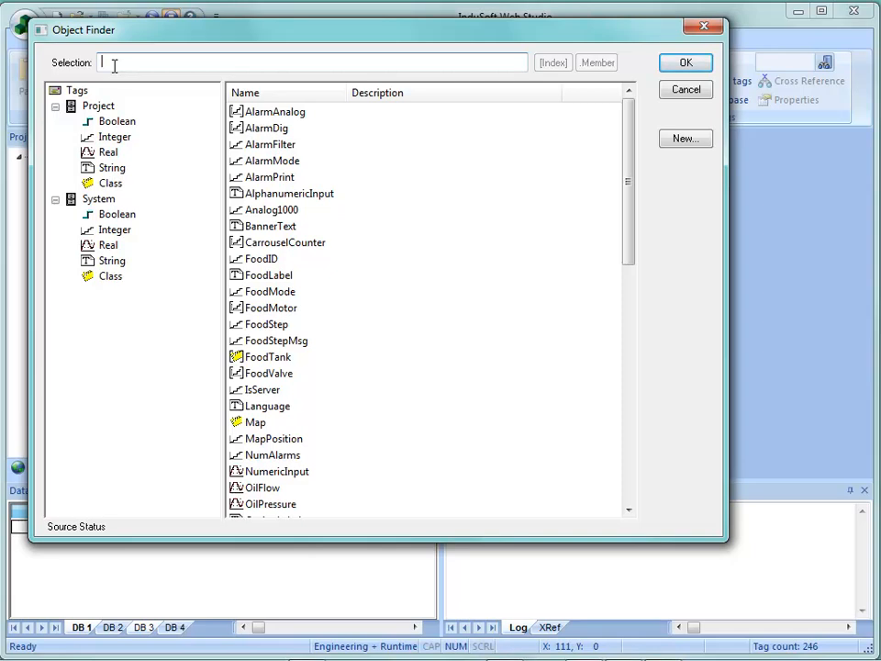
text(fo)
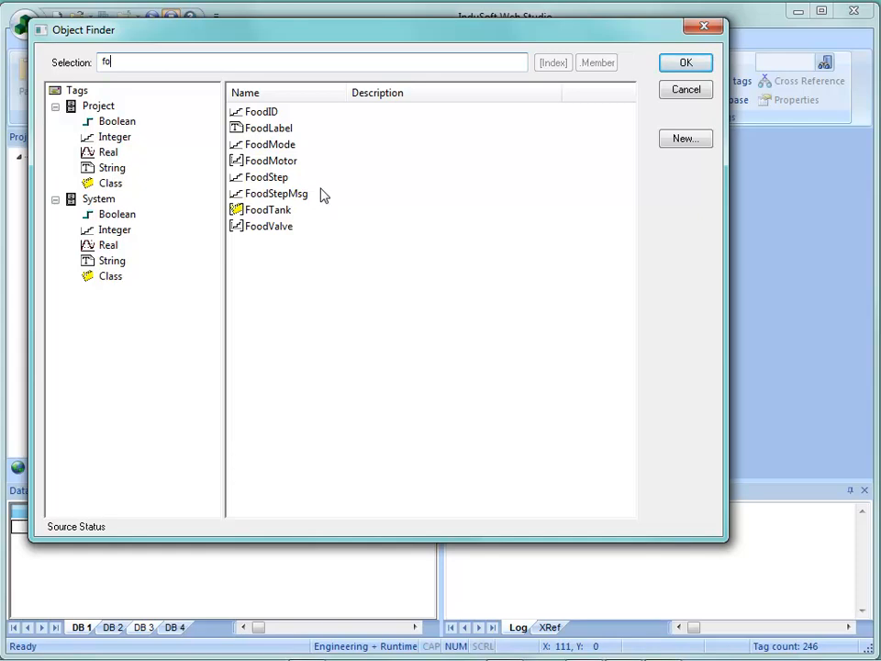
click(266, 194)
click(685, 62)
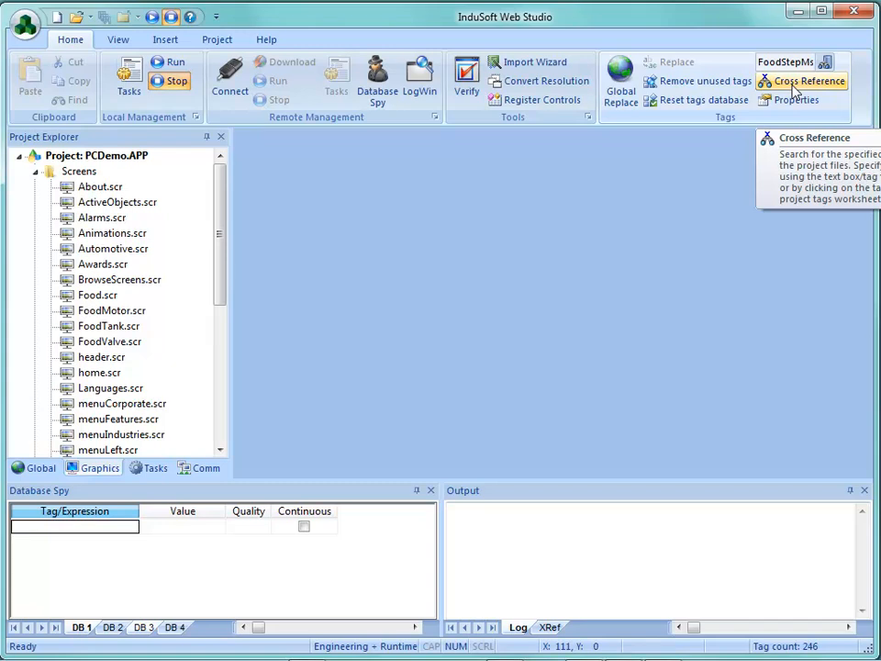
Cross-reference the FoodStepMsg tag and open the object that uses it in Food.scr (ID: 41)
click(794, 86)
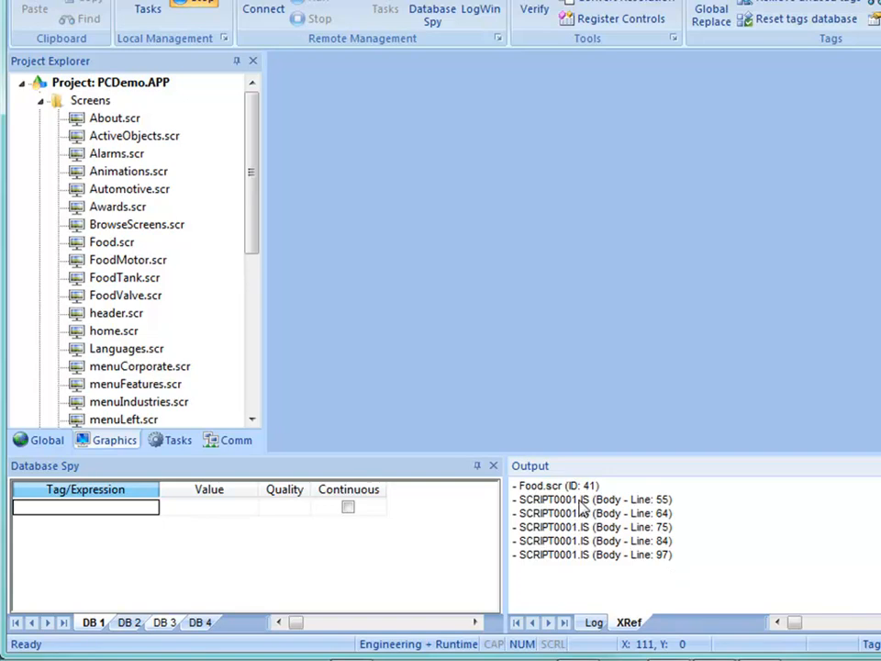
click(543, 488)
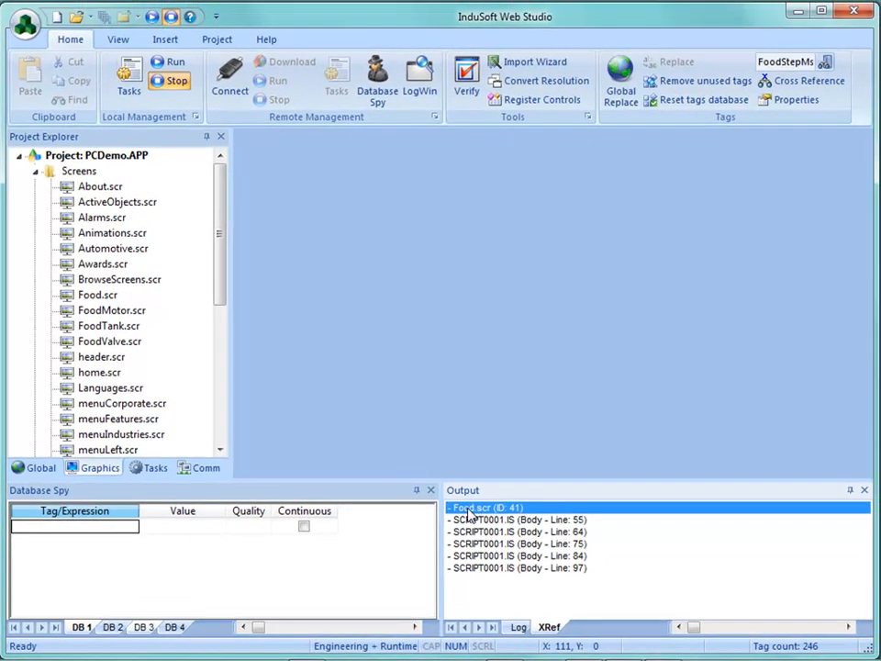
double_click(539, 493)
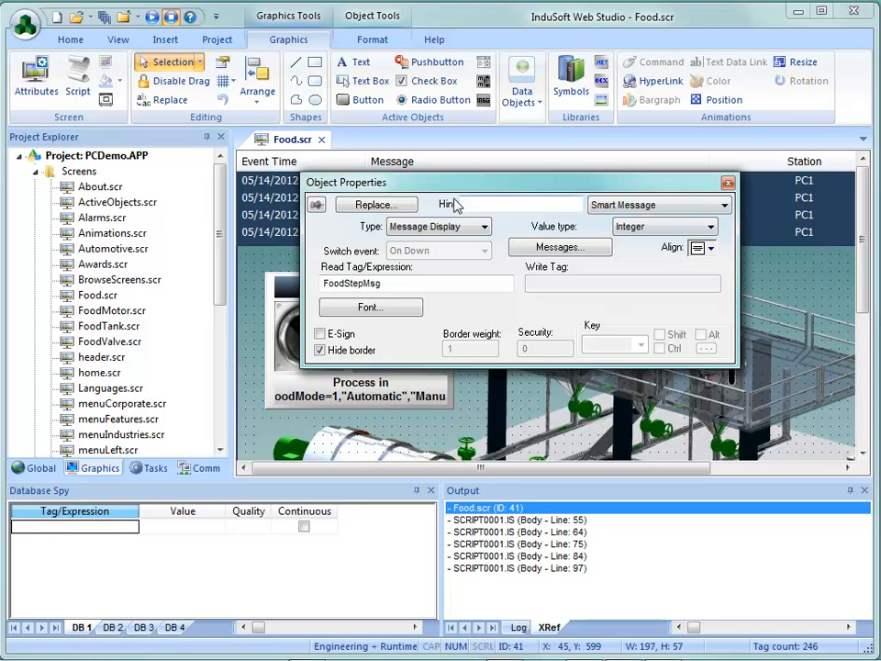
Examine the read tag of the "Finishing batch" message display on Food.scr, then close its properties
drag(862, 246, 874, 390)
click(344, 418)
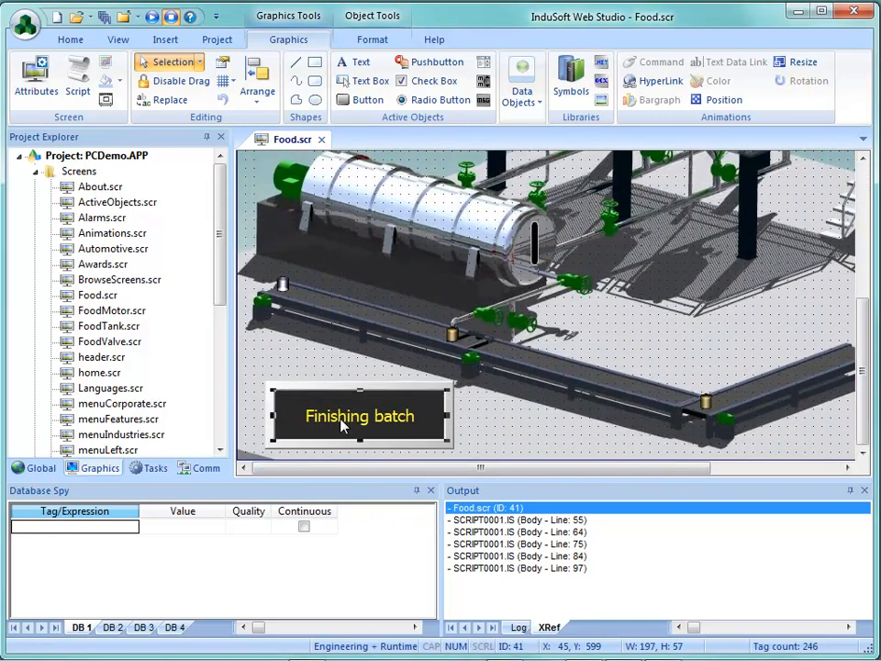
double_click(340, 422)
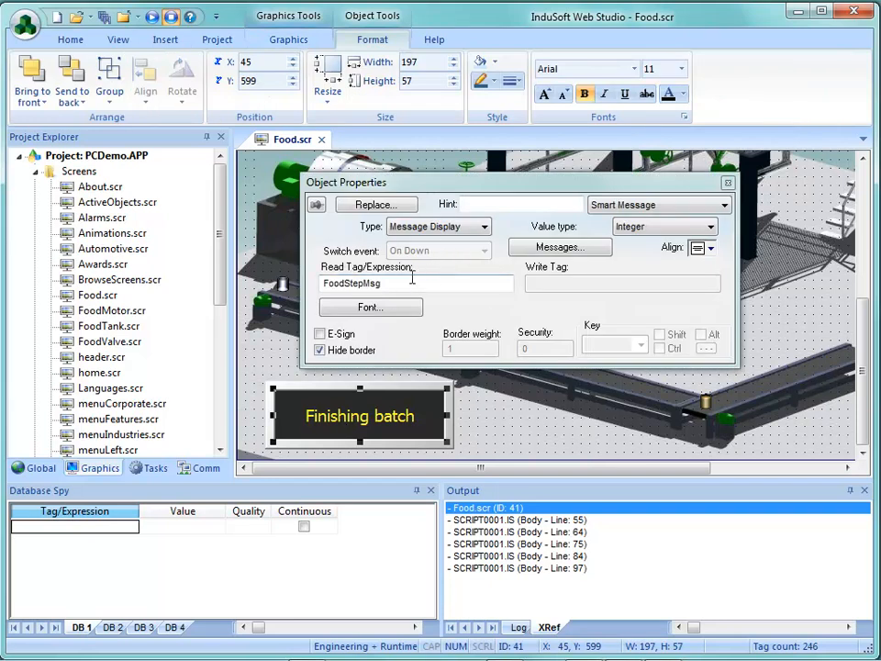
drag(409, 283, 321, 284)
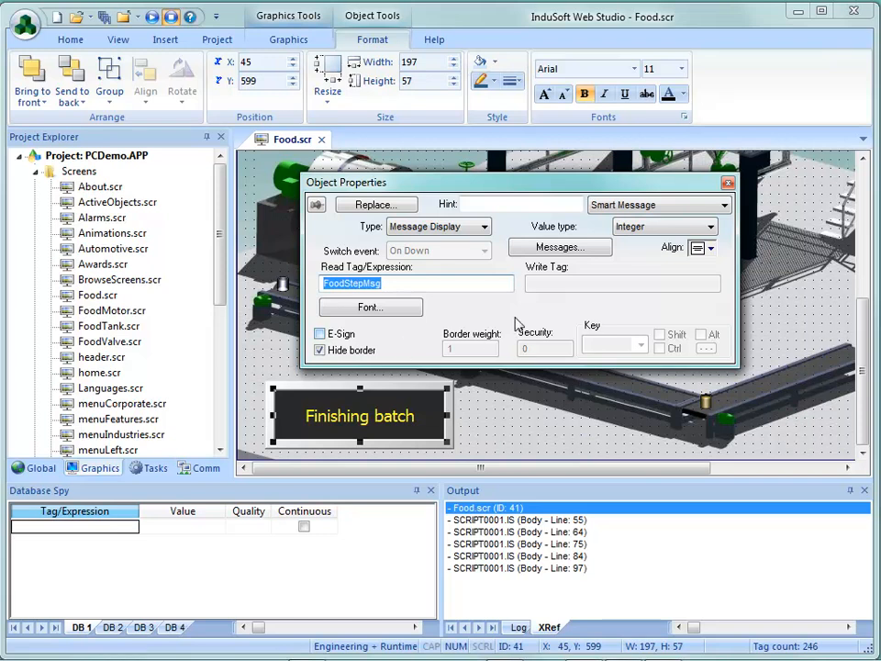
click(728, 182)
Open the SCRIPT0001 cross-reference at body line 55 and locate the $FoodStepMsg assignment in the code
double_click(491, 521)
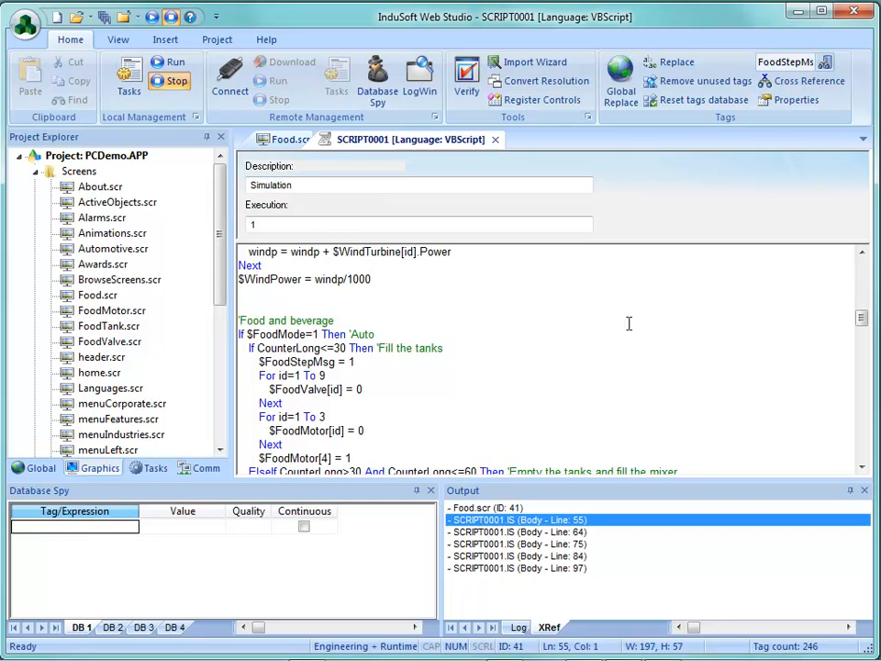
drag(338, 362, 257, 352)
click(259, 353)
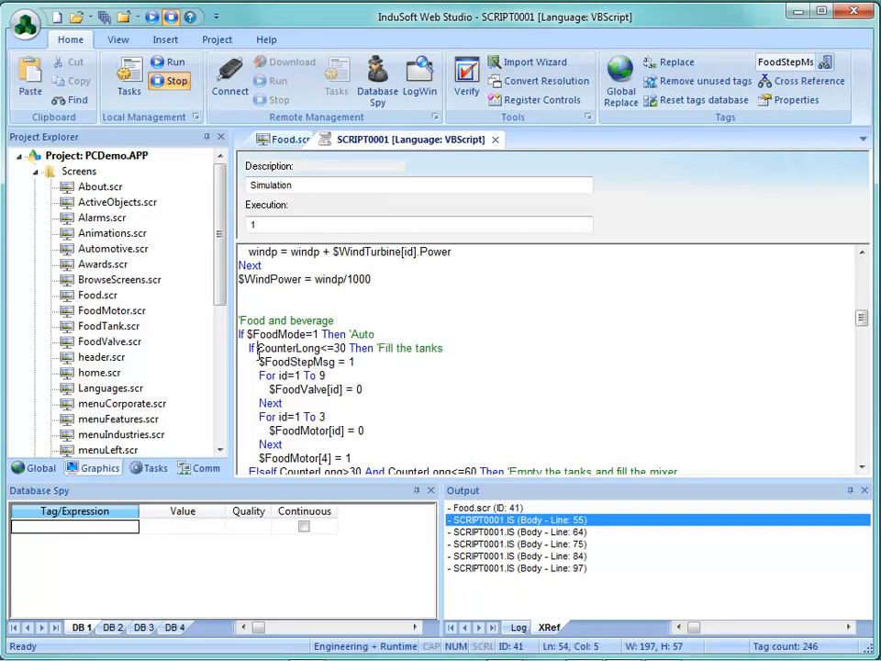
Compare Food.scr with SCRIPT0001 and place the script beside the screen in a new vertical tab group
click(281, 142)
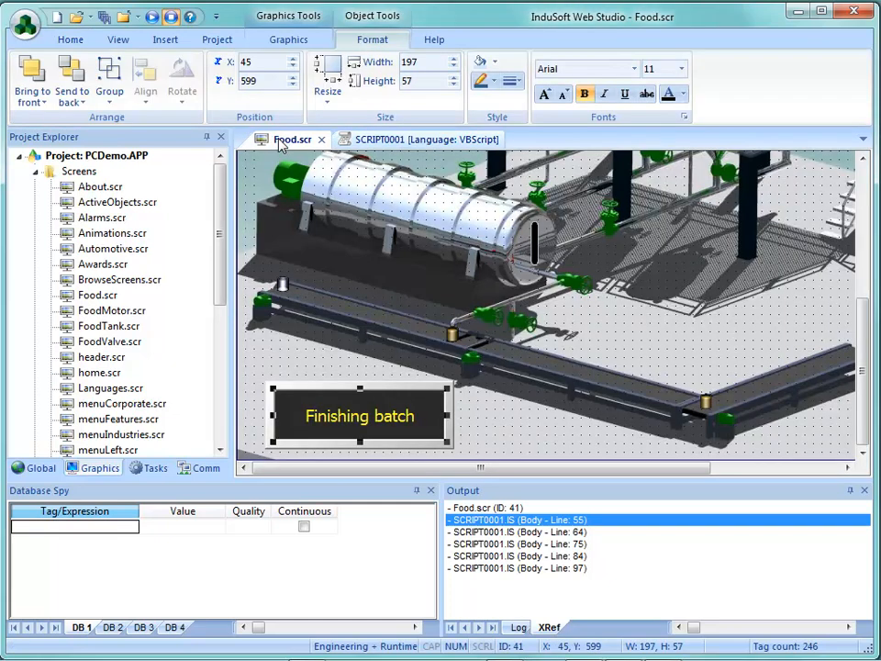
click(358, 142)
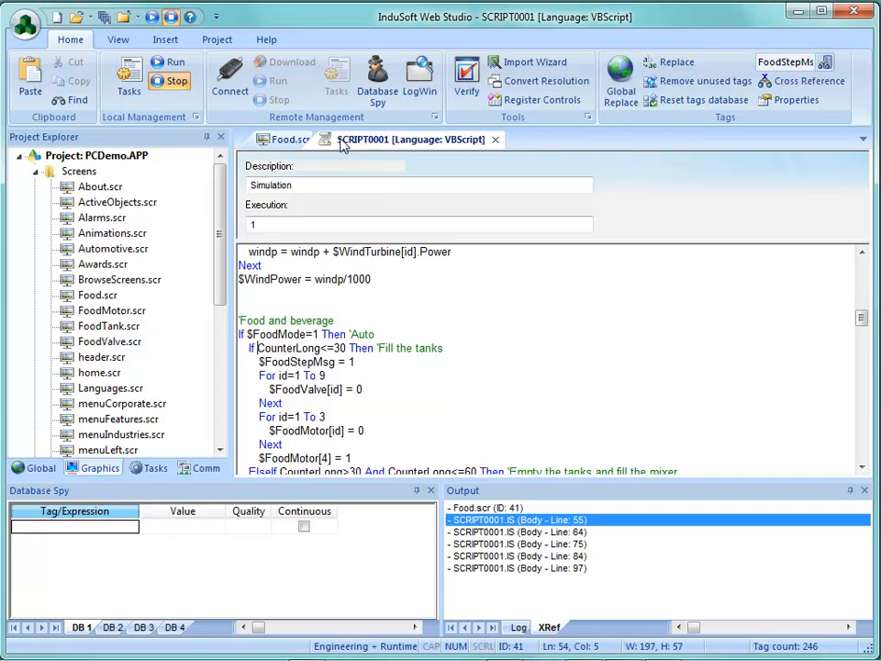
right_click(343, 145)
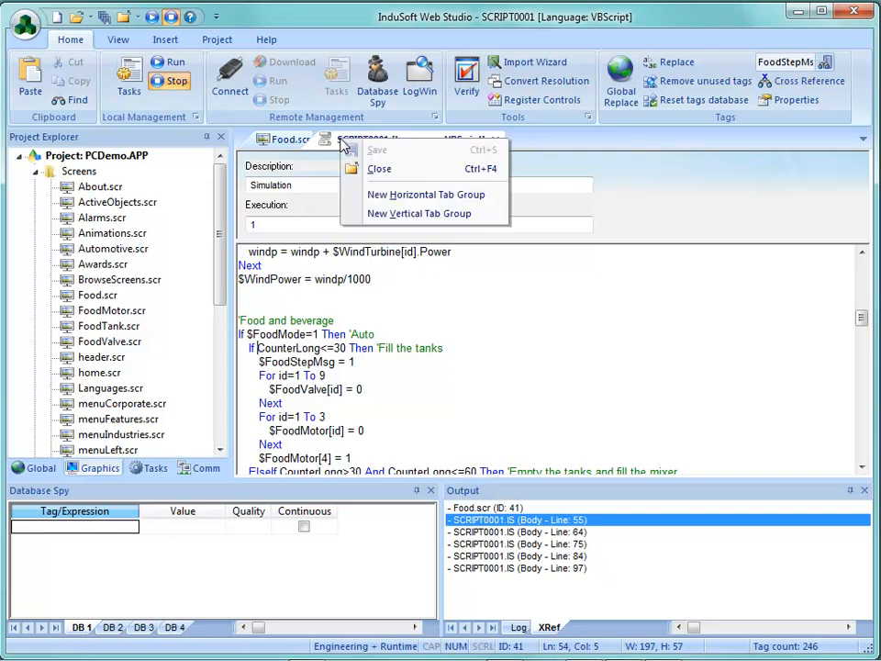
click(404, 220)
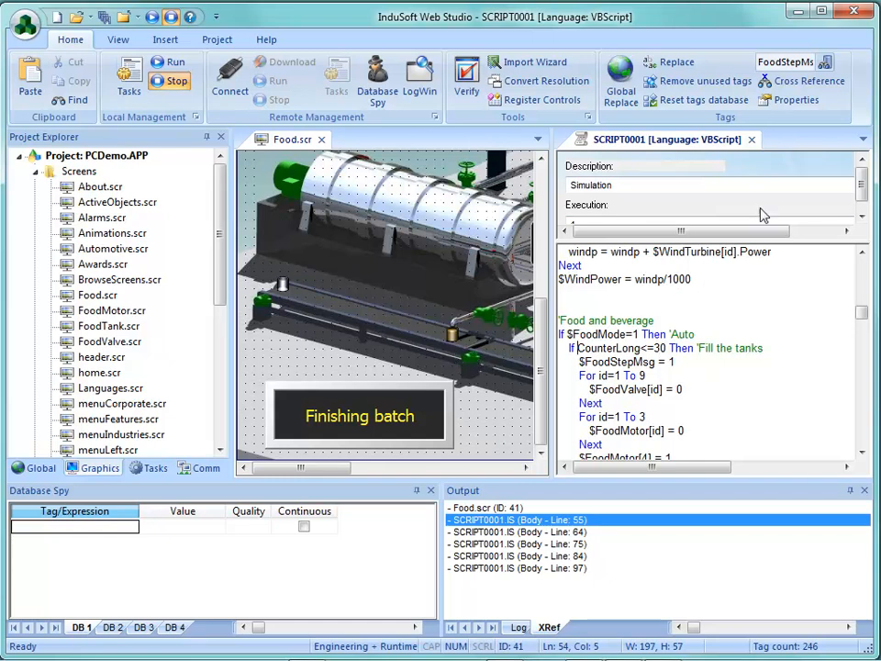
Close SCRIPT0001 and Food.scr without saving the changes to the screen
click(752, 140)
click(321, 139)
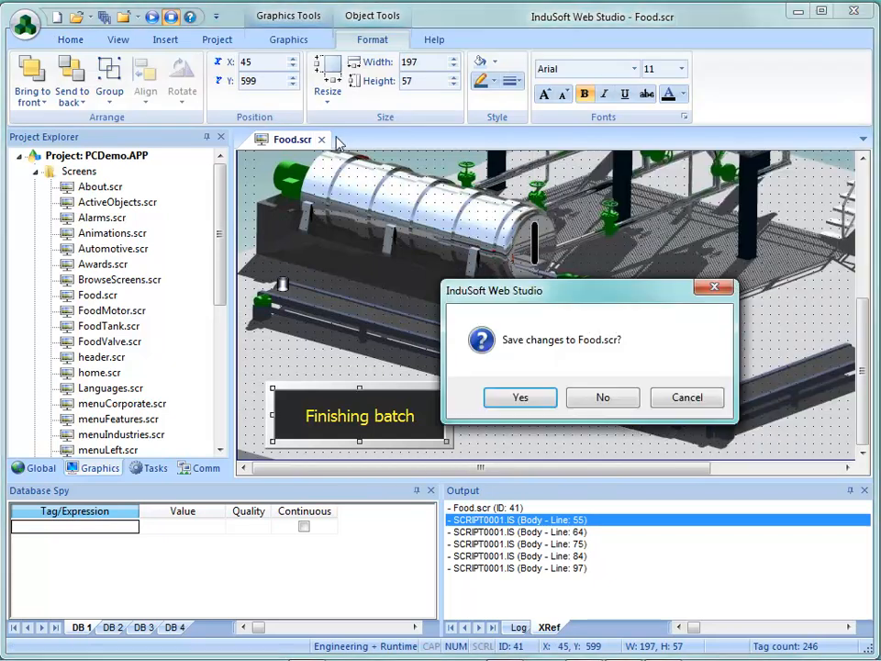
click(602, 398)
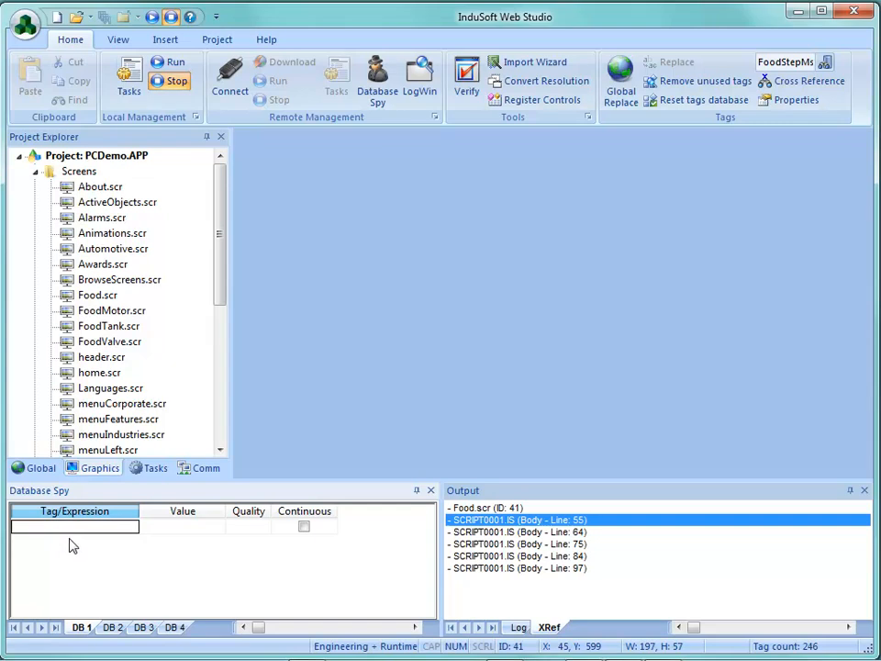
Examine the Database Spy's tag and value fields and its DB 1 to DB 4 sheets, returning to DB 1
click(180, 530)
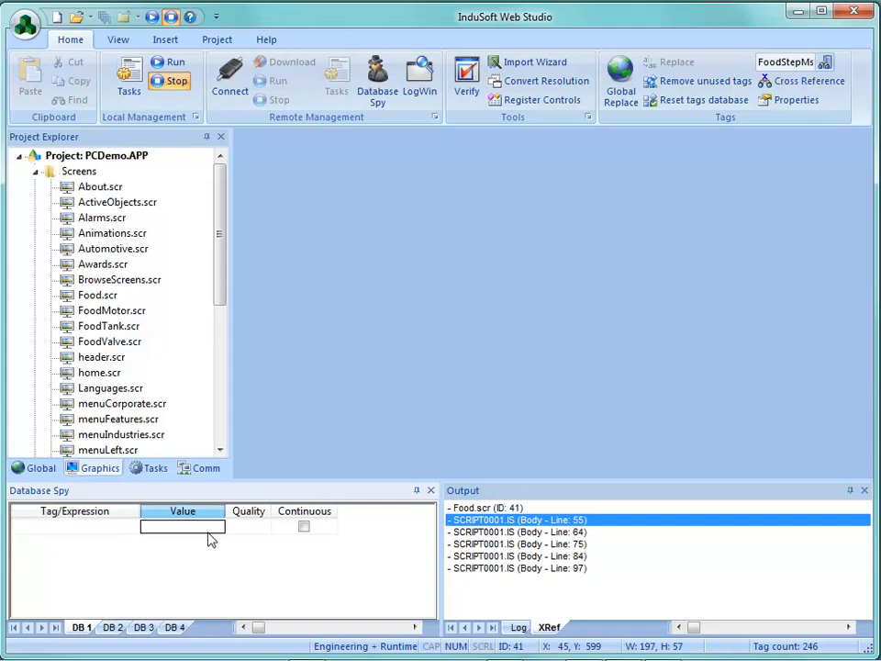
click(95, 530)
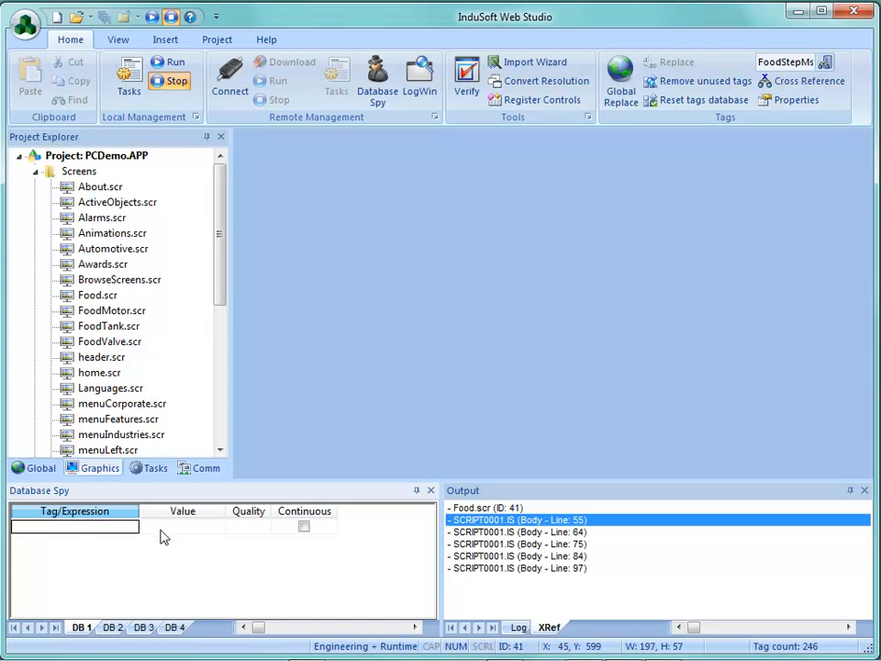
click(116, 628)
click(145, 627)
click(172, 628)
click(83, 628)
click(113, 629)
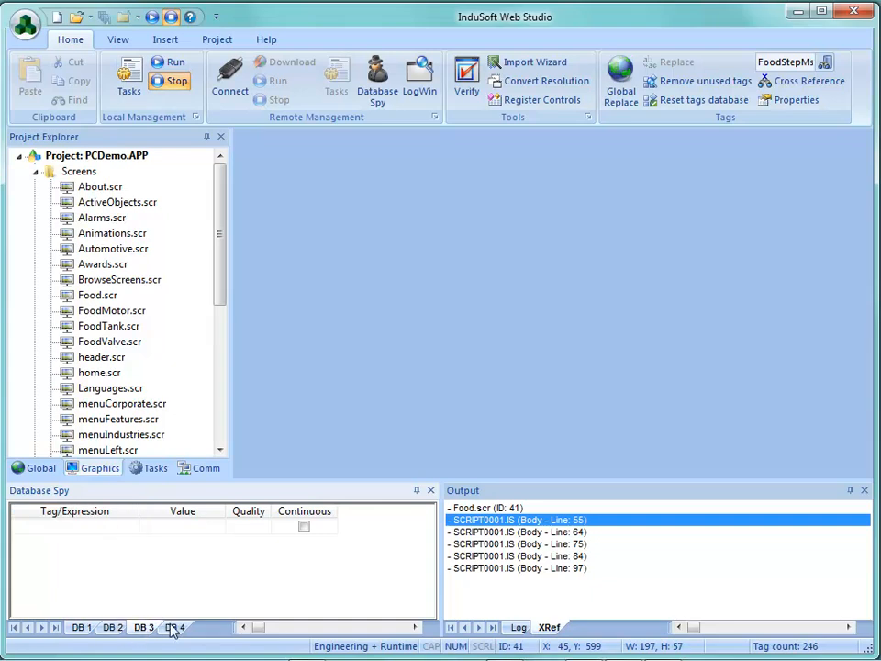
click(91, 627)
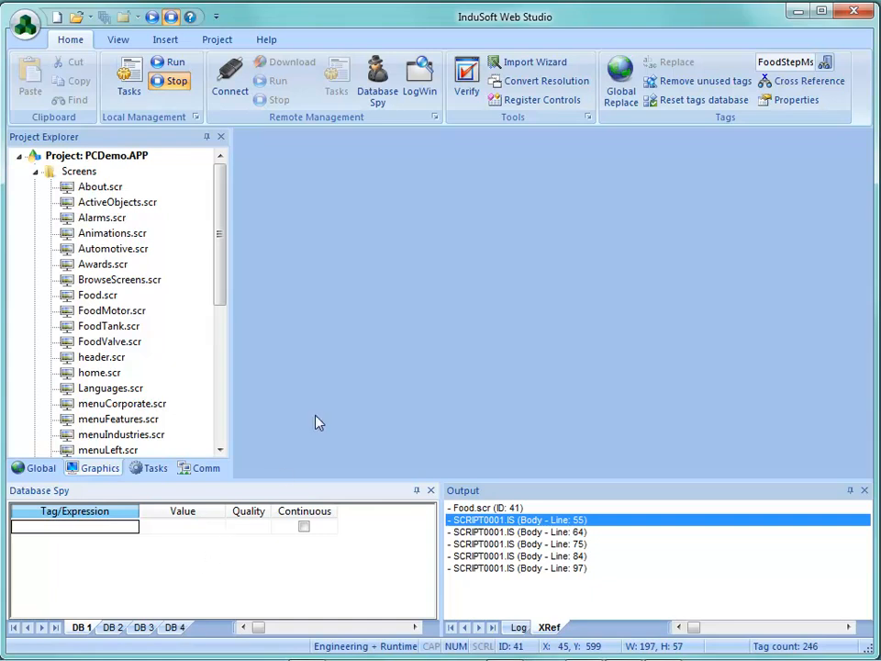
Hide the Output Window and the Database Spy, and show both of them again
click(116, 41)
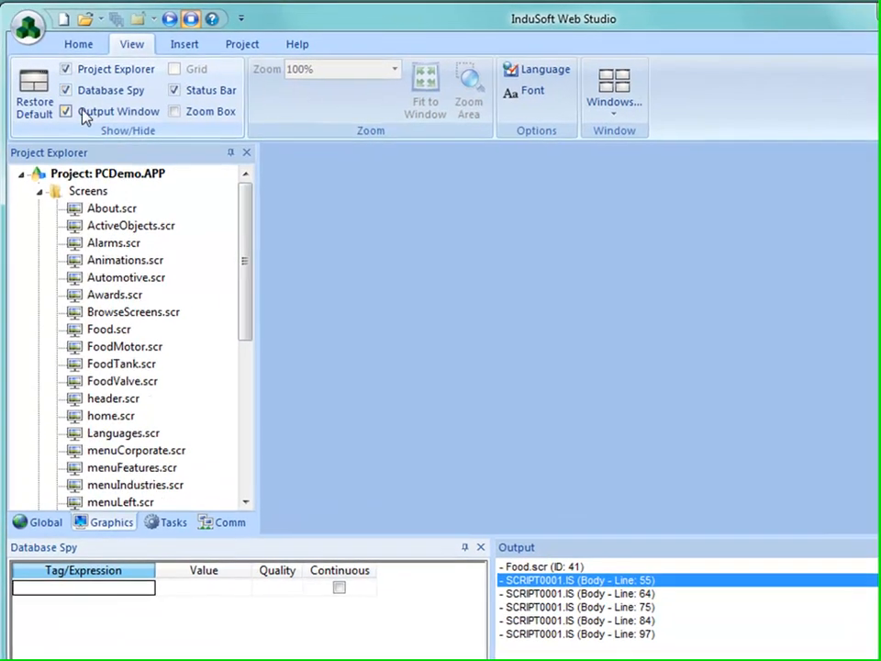
click(67, 112)
click(66, 91)
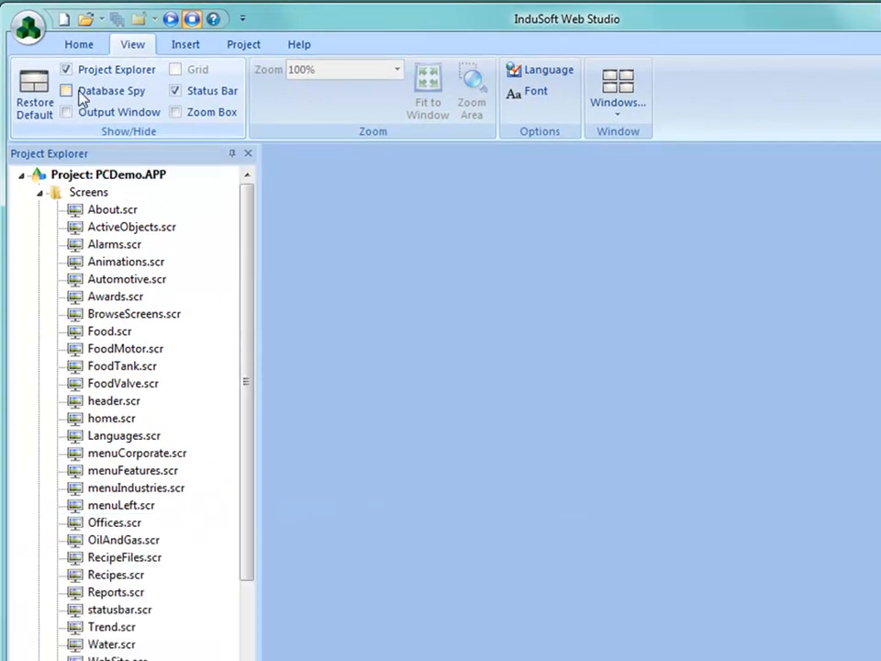
click(71, 93)
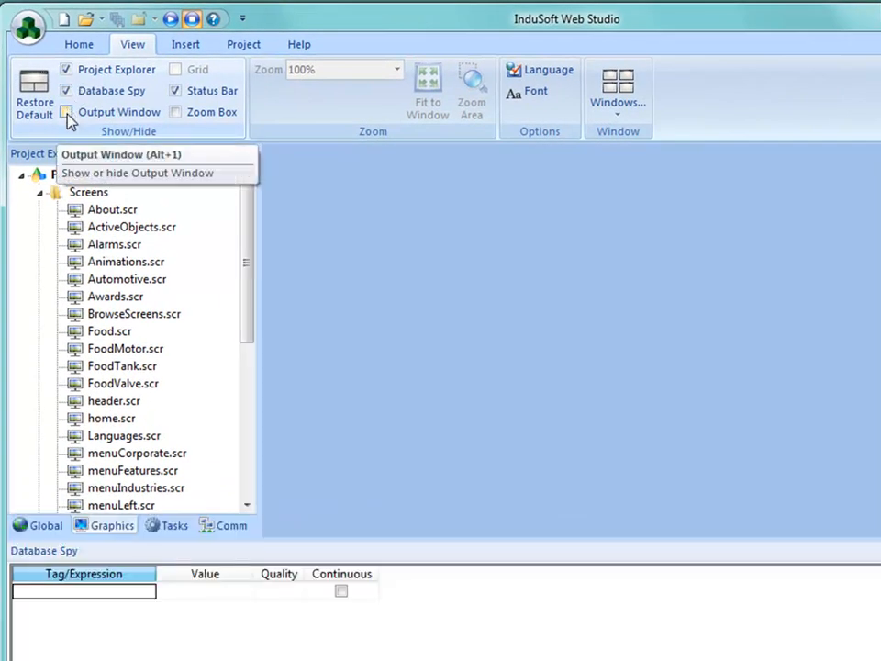
click(67, 112)
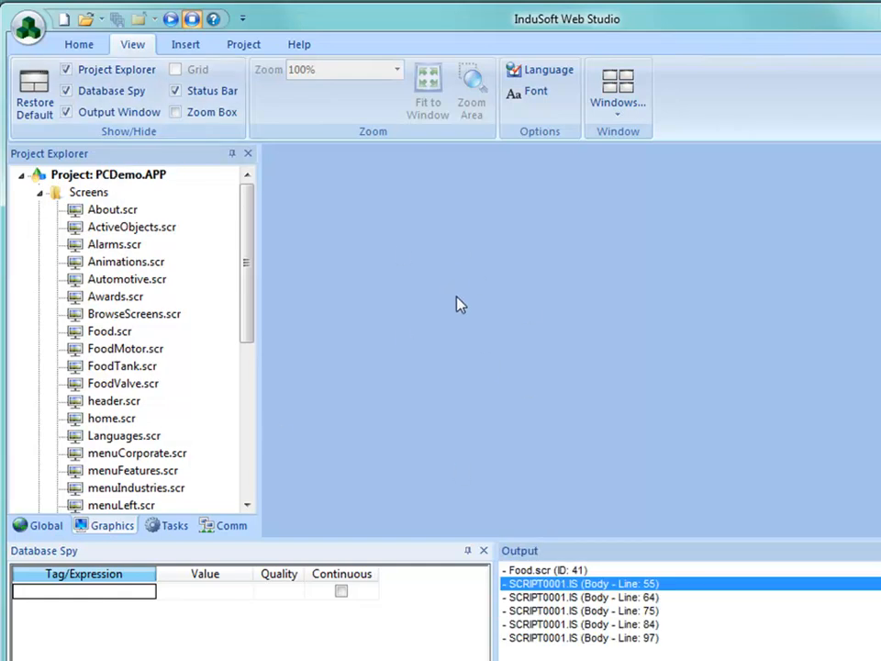
Insert a new screen in the project's Screens folder, accepting the default screen attributes
right_click(88, 194)
click(124, 204)
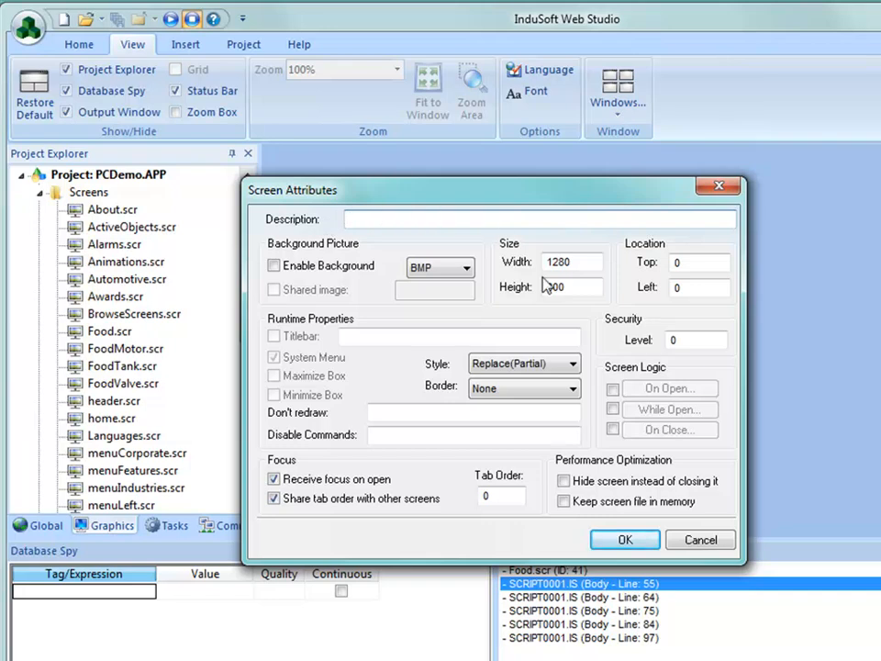
click(624, 541)
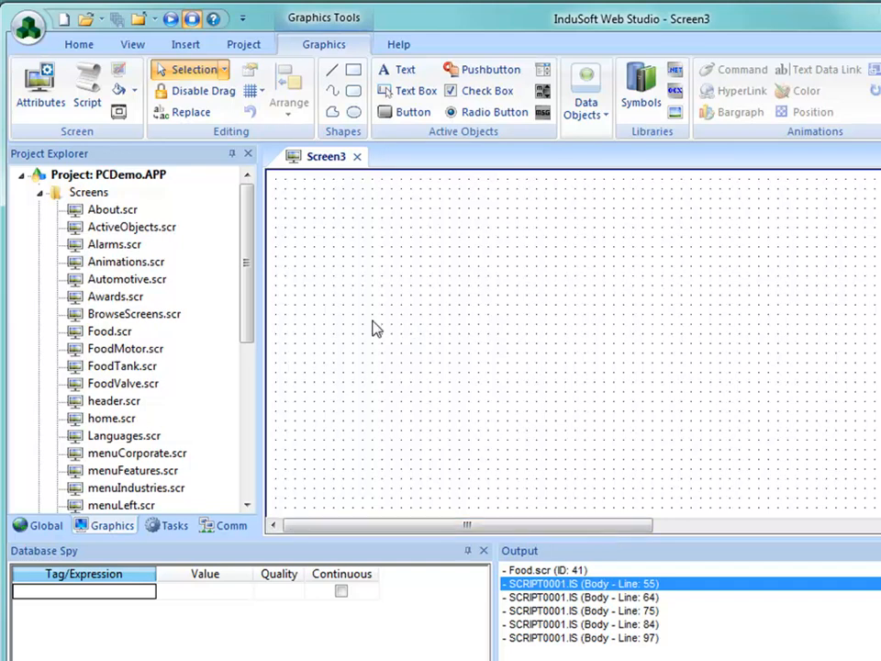
Hide the Database Spy and Output Window to give the new screen more room, and bring both back
click(131, 46)
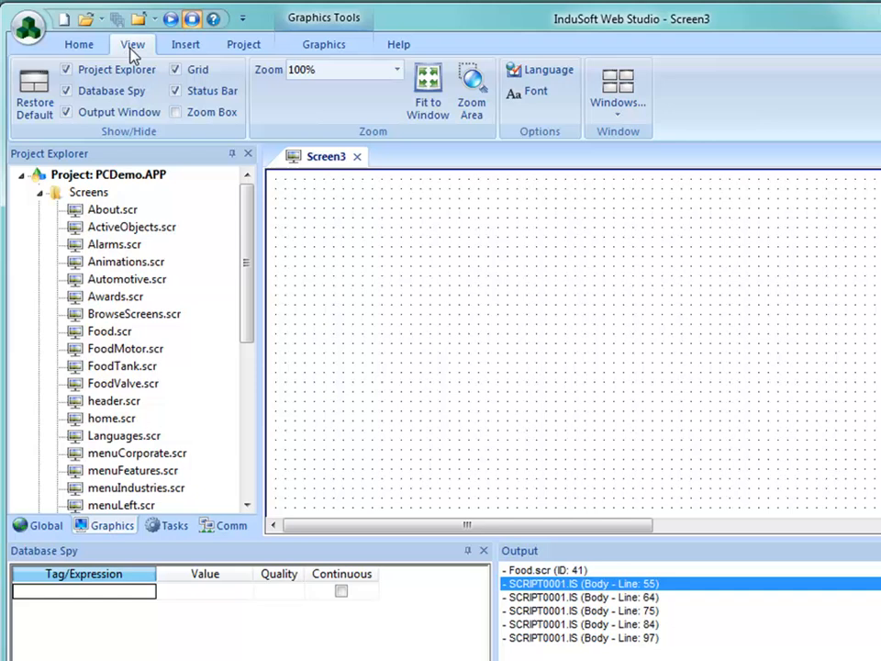
click(66, 91)
click(67, 112)
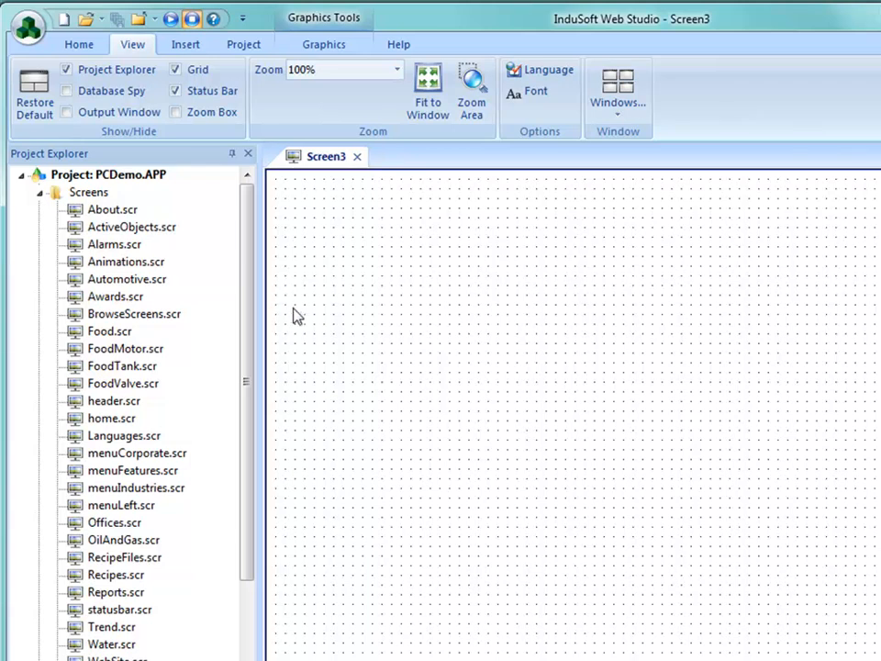
click(66, 91)
click(66, 112)
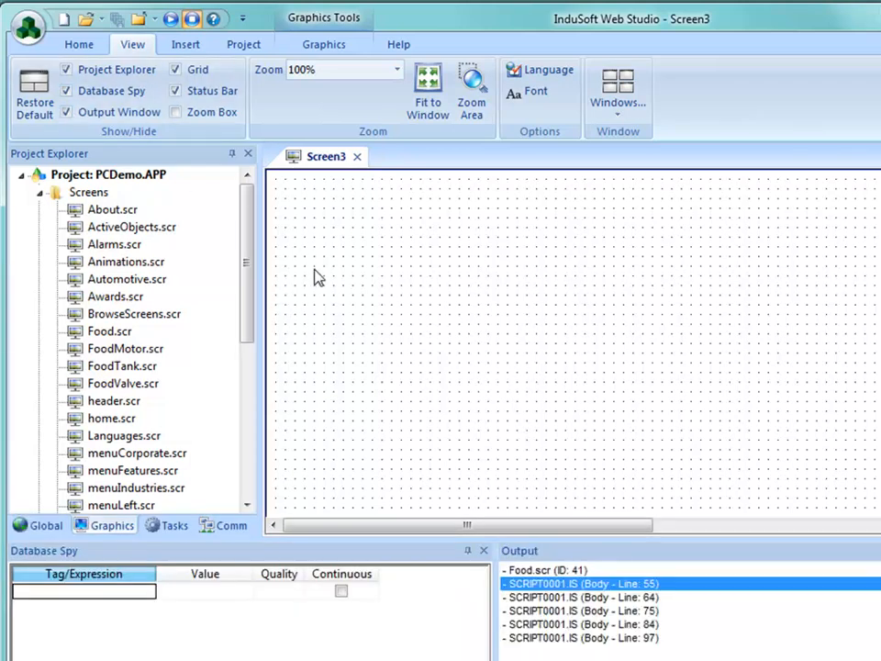
Set the Database Spy and Output windows to auto-hide, and restore the default window layout
click(467, 551)
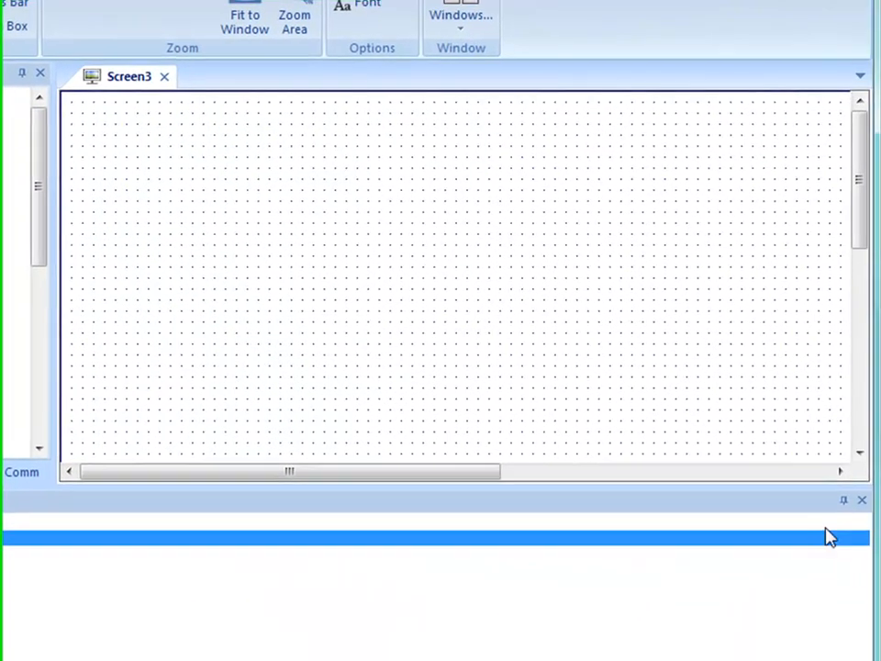
click(842, 500)
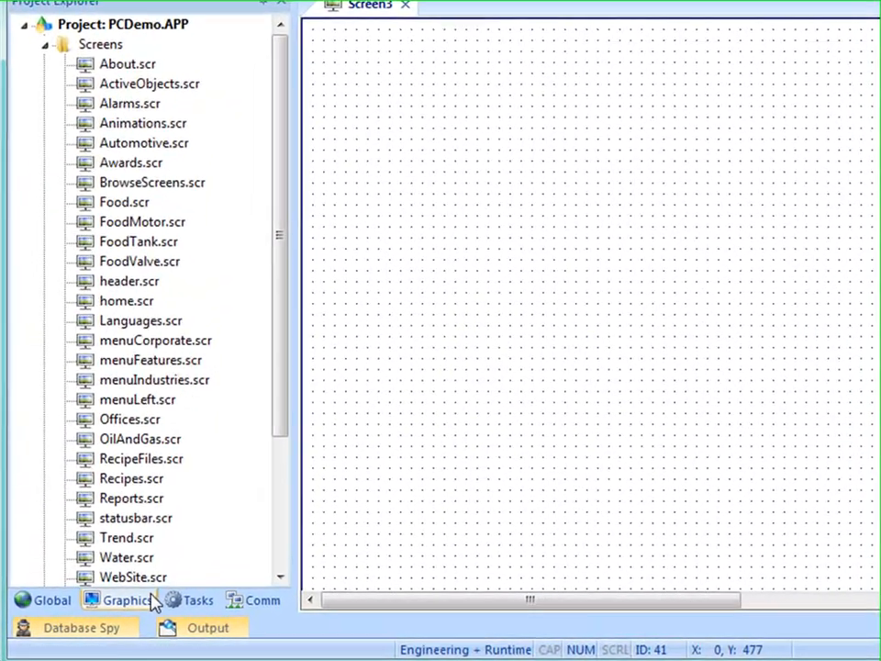
mouse_move(107, 631)
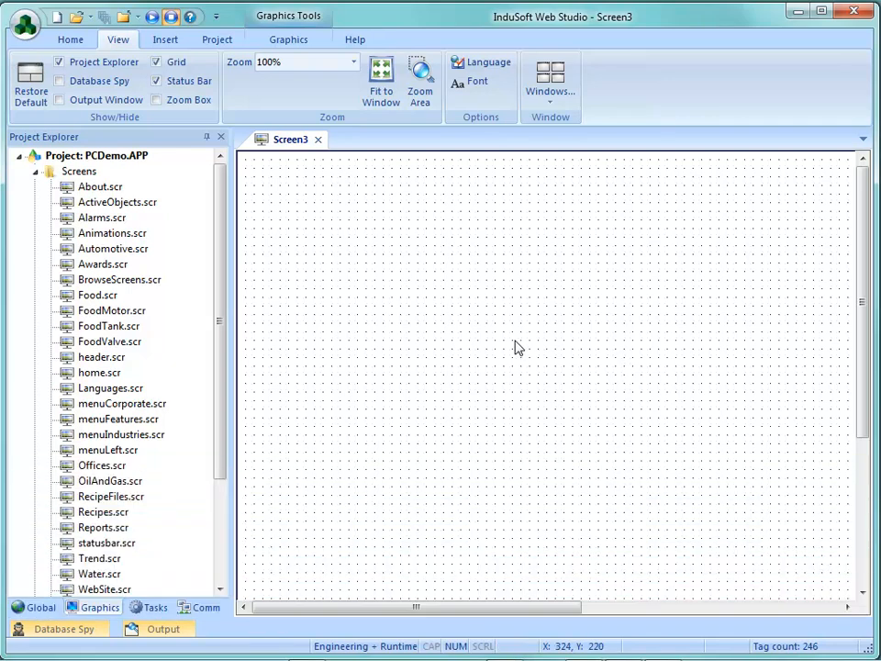
mouse_move(163, 633)
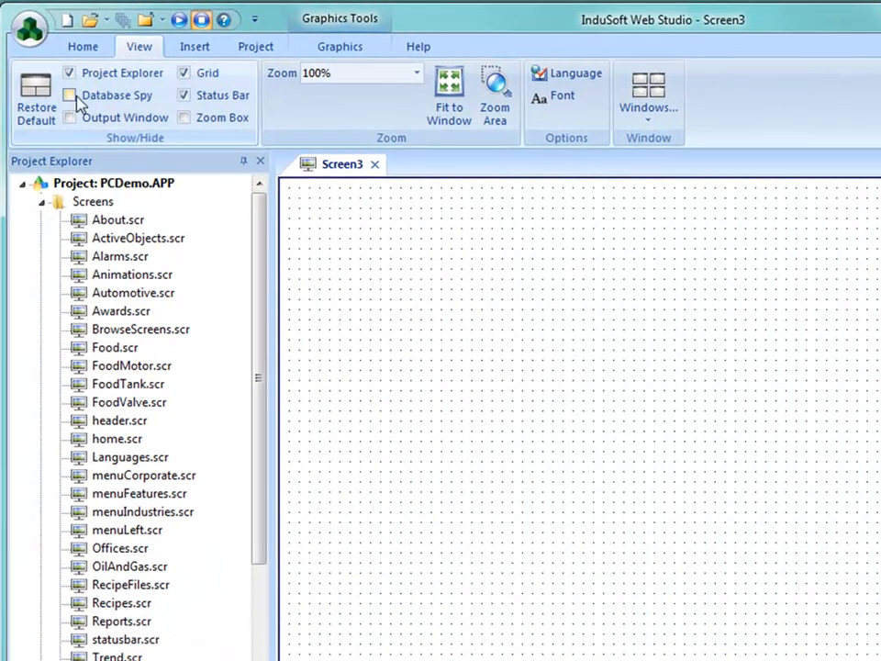
click(33, 103)
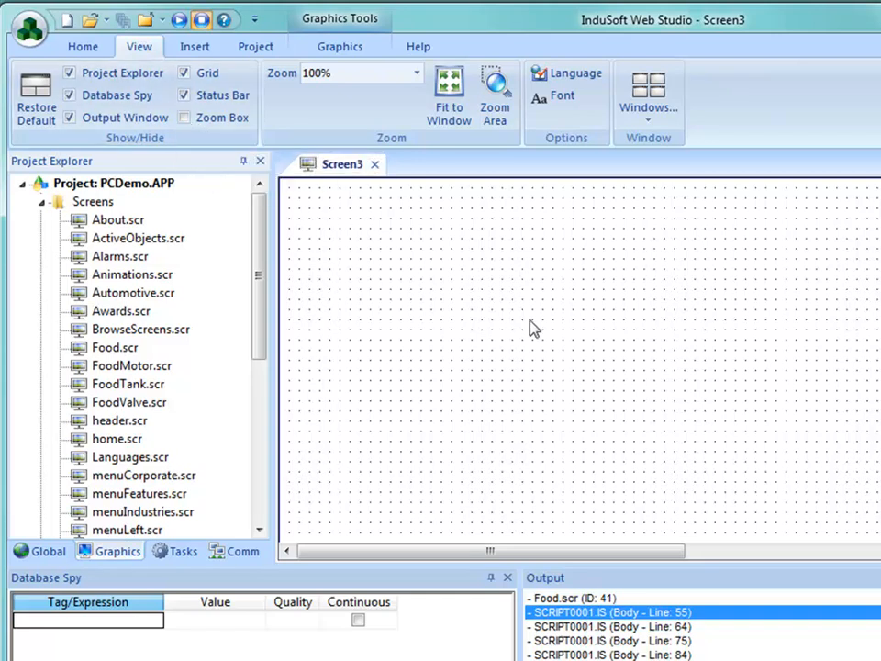
Draw a nearly square rectangle on the new screen and place a copy overlapping it, offset slightly down and to the right
click(340, 46)
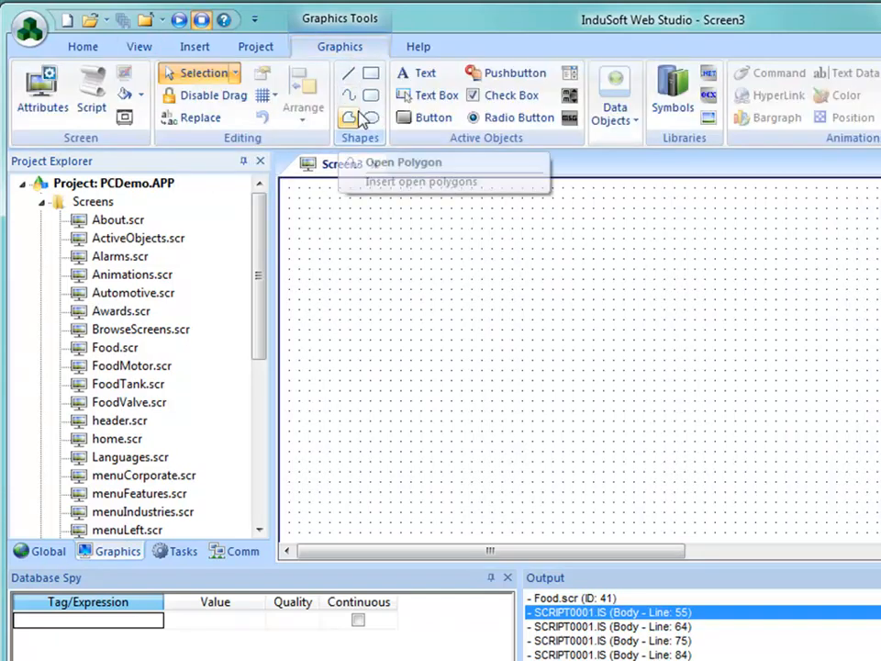
click(370, 96)
drag(409, 257, 505, 343)
mouse_move(456, 319)
mouse_down()
mouse_move(482, 360)
mouse_move(466, 332)
mouse_up()
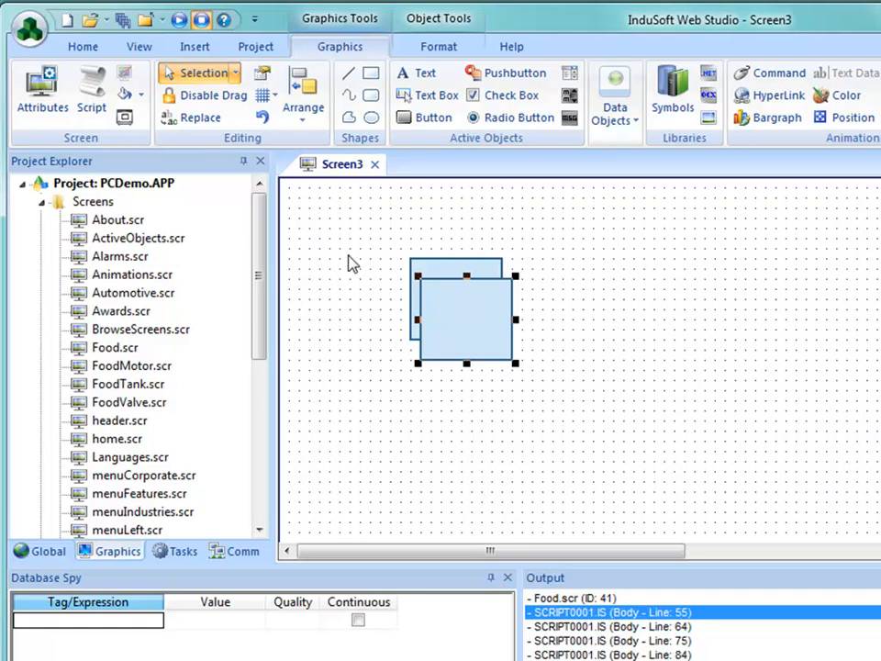
Use the Zoom Box to enlarge the front rectangle from its upper-left corner to the rear one's top edge, and close the box
click(140, 48)
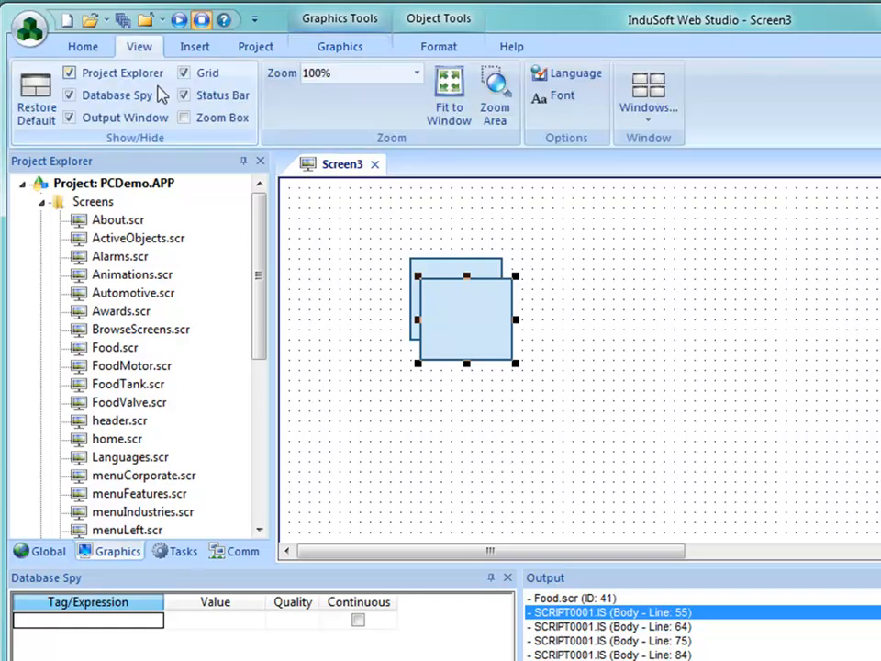
click(185, 118)
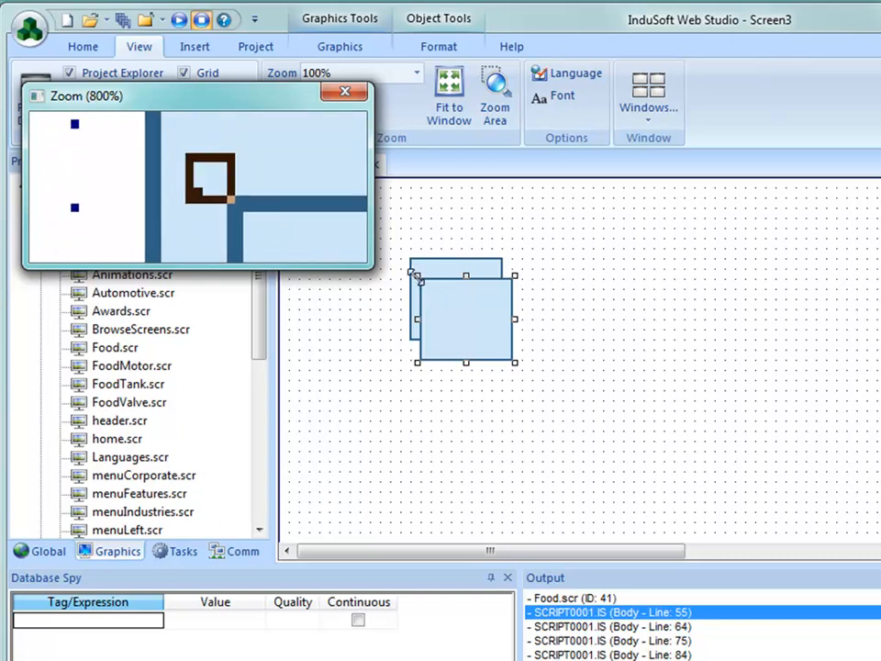
click(414, 275)
mouse_move(415, 275)
mouse_down()
mouse_move(400, 260)
mouse_move(416, 261)
mouse_up()
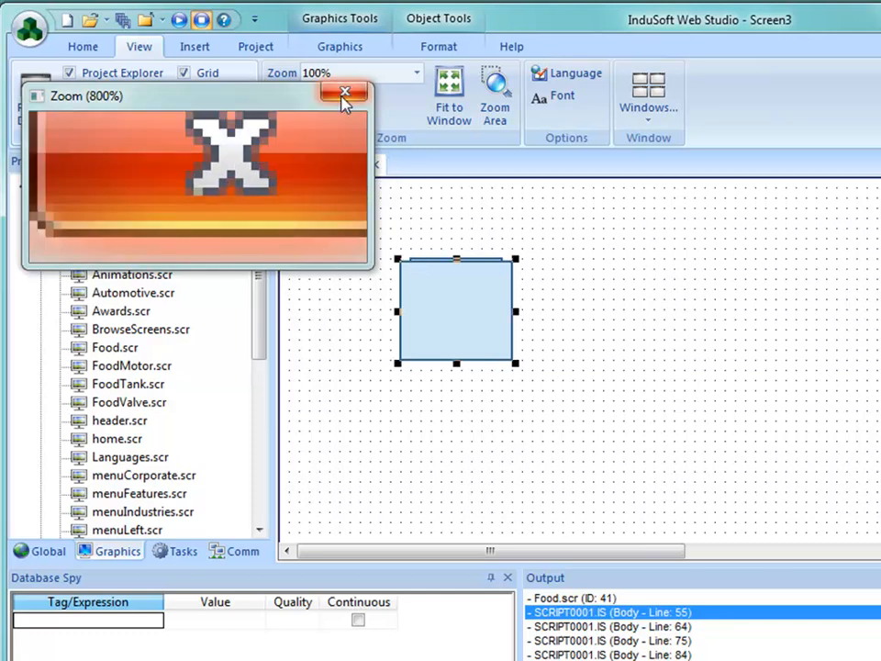
click(342, 94)
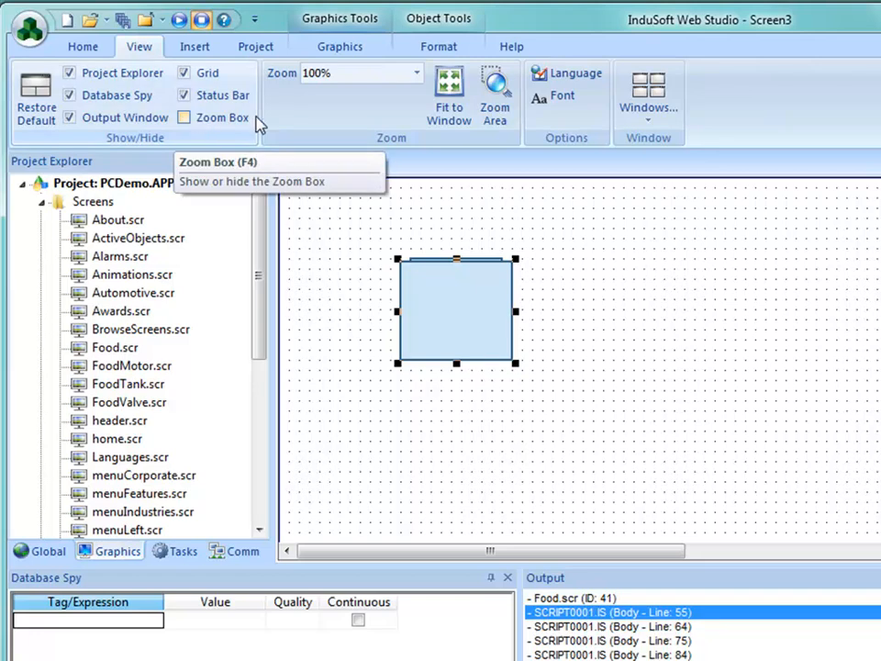
Move the front rectangle further down and to the right, and fit the whole screen to the window
drag(468, 347, 509, 372)
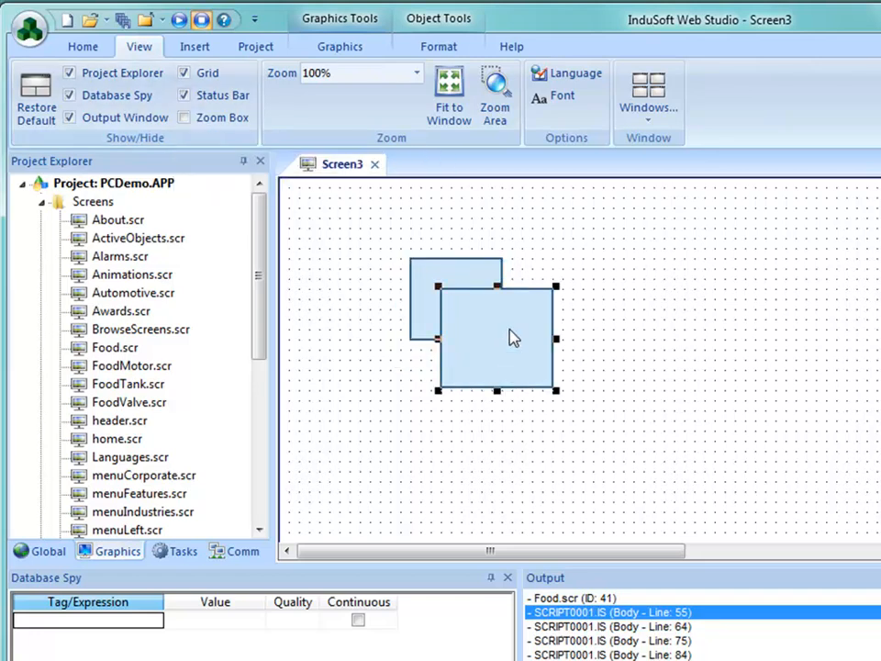
click(417, 73)
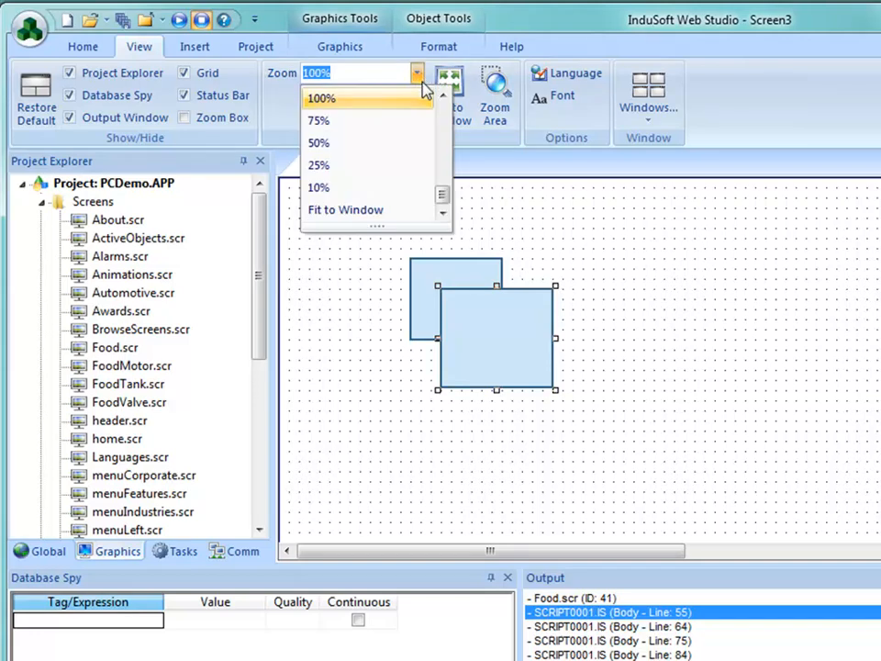
click(418, 210)
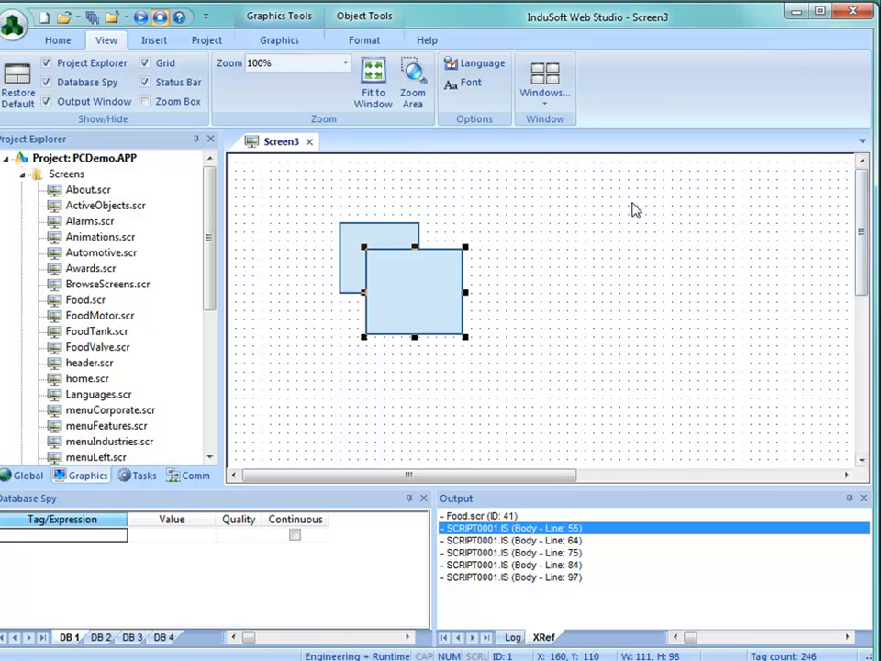
click(371, 80)
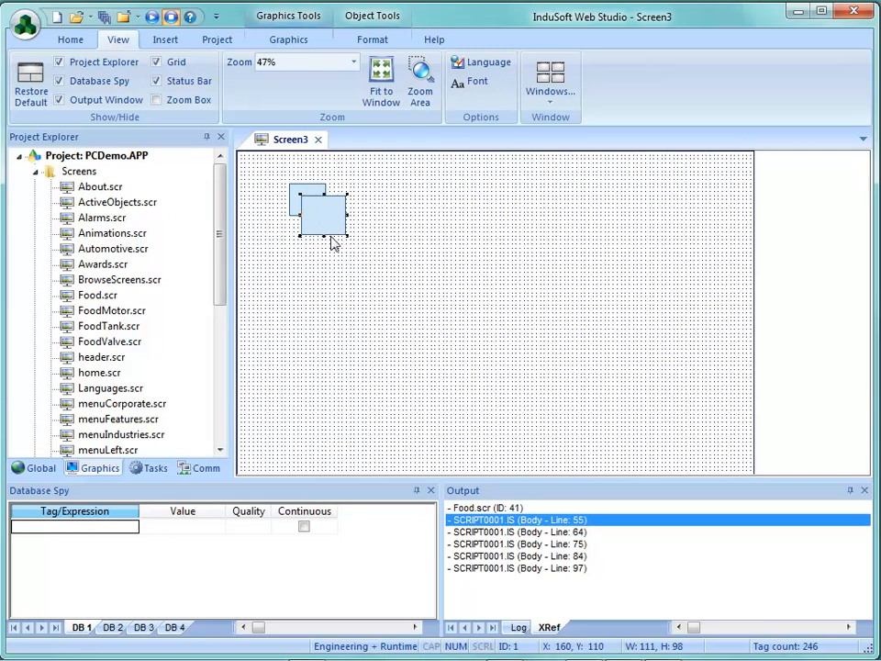
Inspect the screen's grid settings, including the tracker size, and close them without changes
right_click(408, 226)
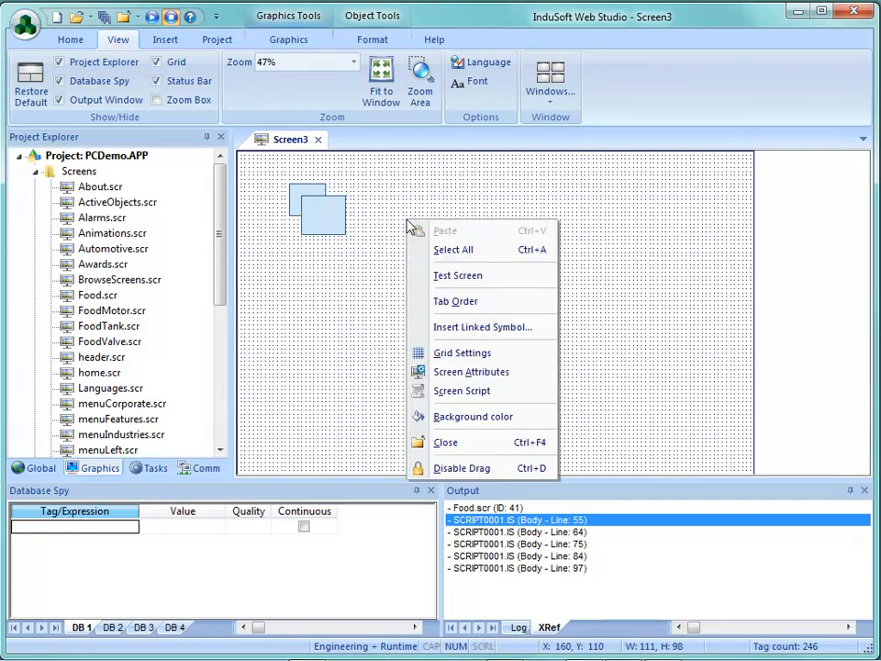
click(439, 358)
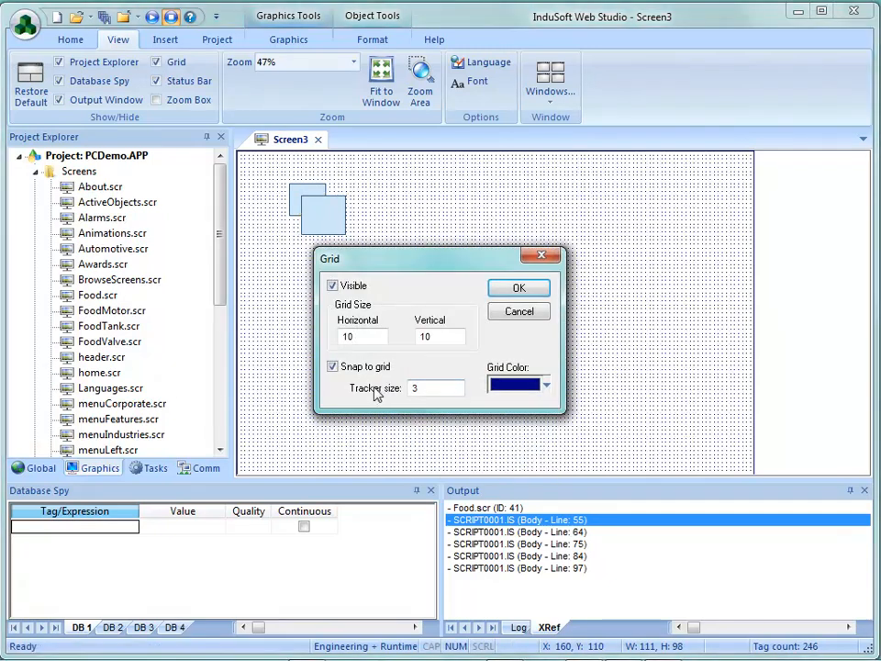
click(516, 312)
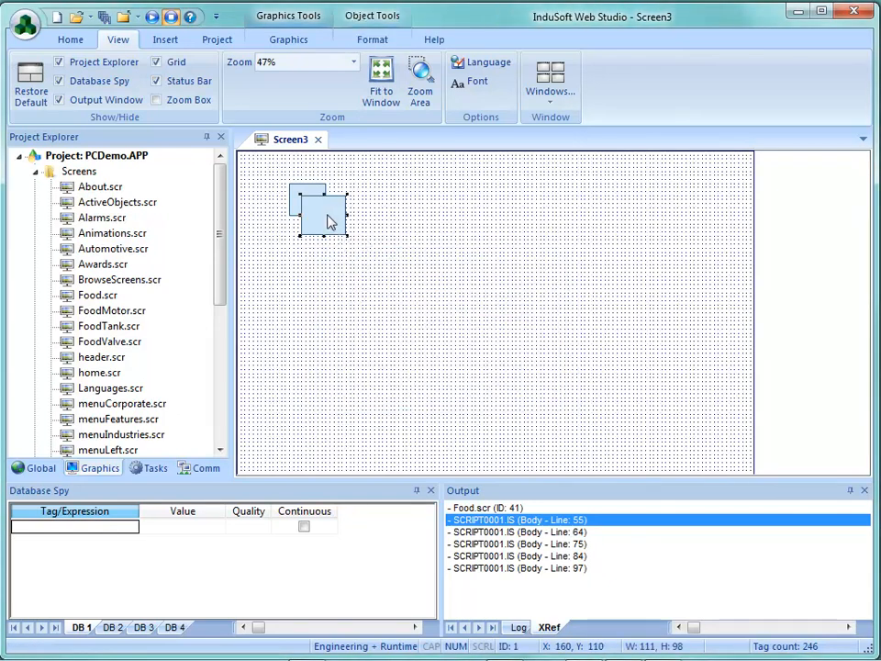
Set the tracker size to 5 in the grid settings and select the front rectangle to check its handles
right_click(408, 241)
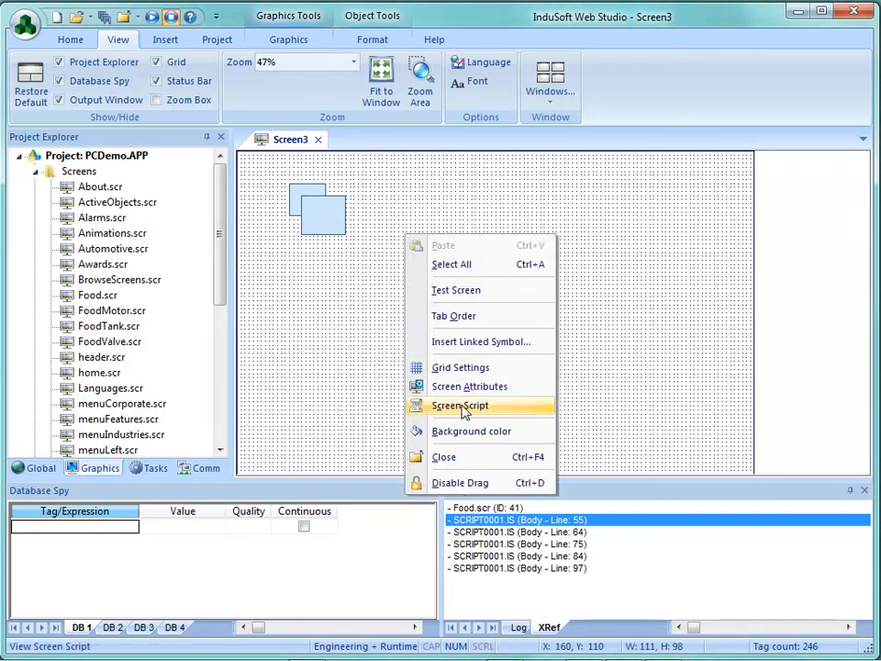
click(453, 372)
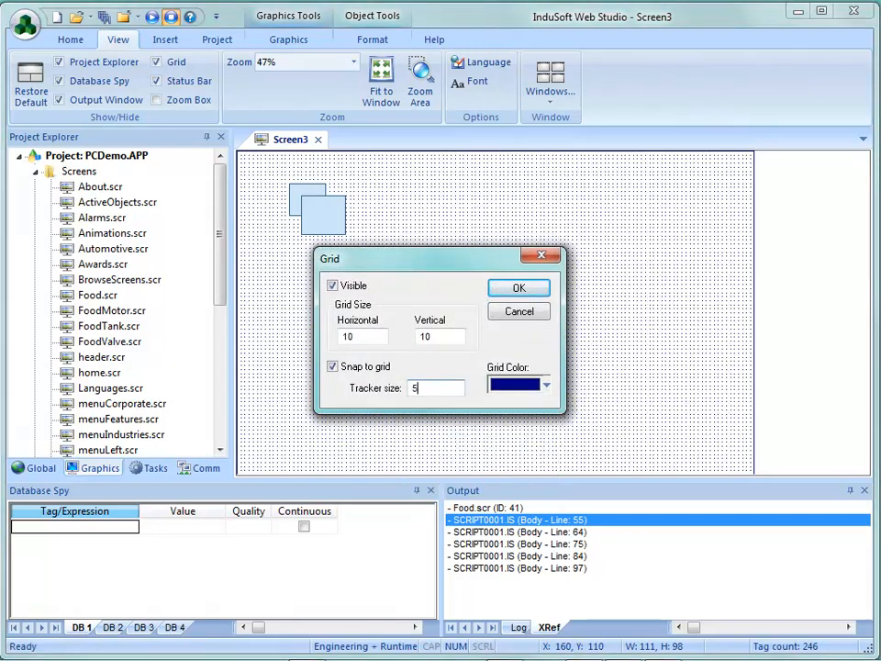
click(518, 289)
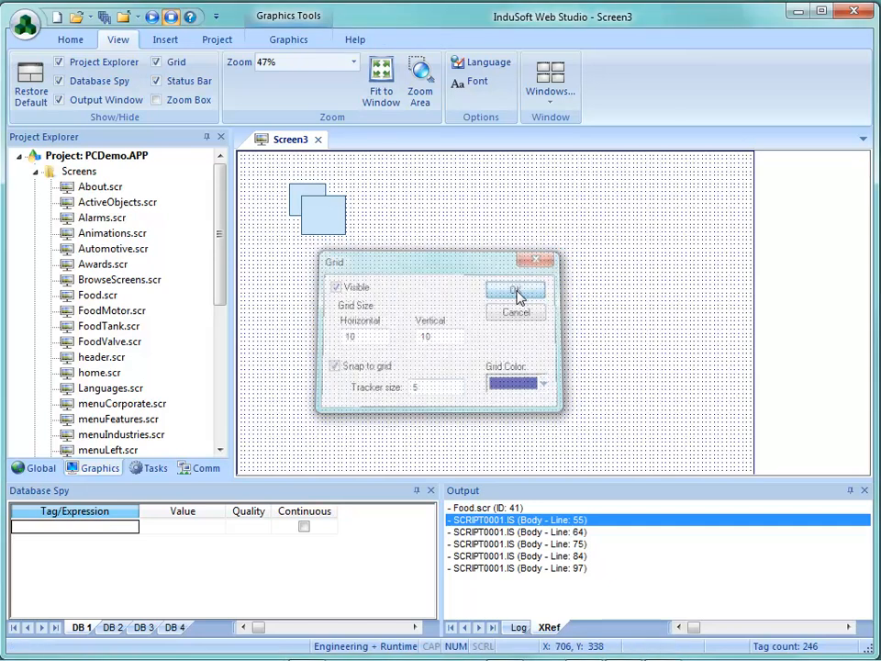
click(335, 235)
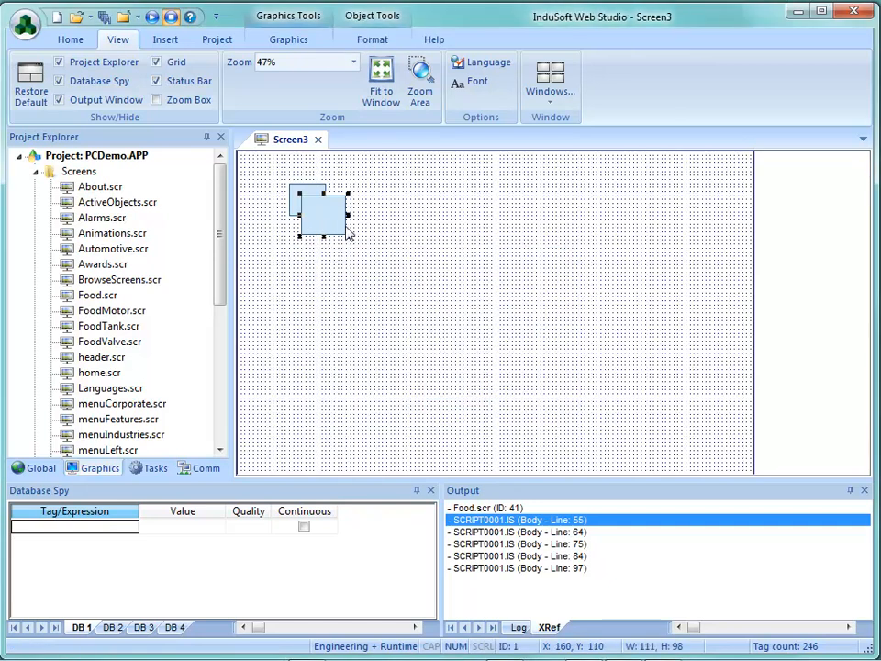
Set the tracker size to 3 in the grid settings
right_click(449, 237)
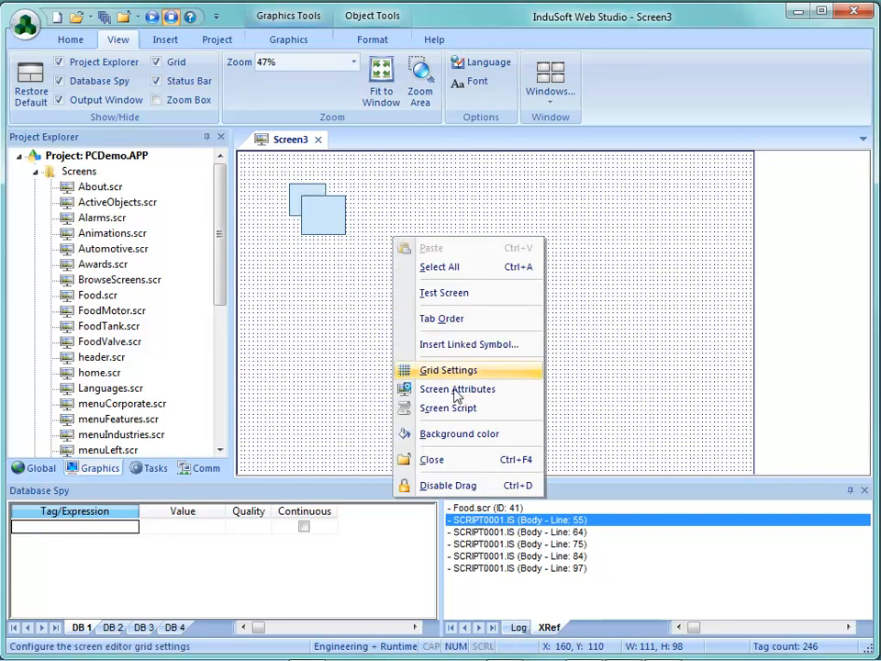
click(436, 383)
drag(426, 384, 395, 380)
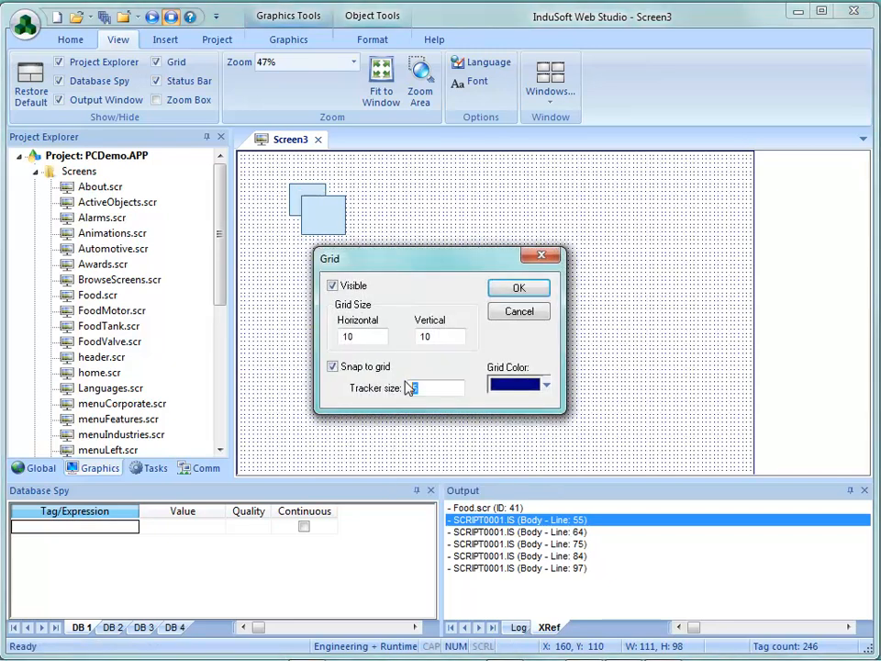
text(3)
click(516, 288)
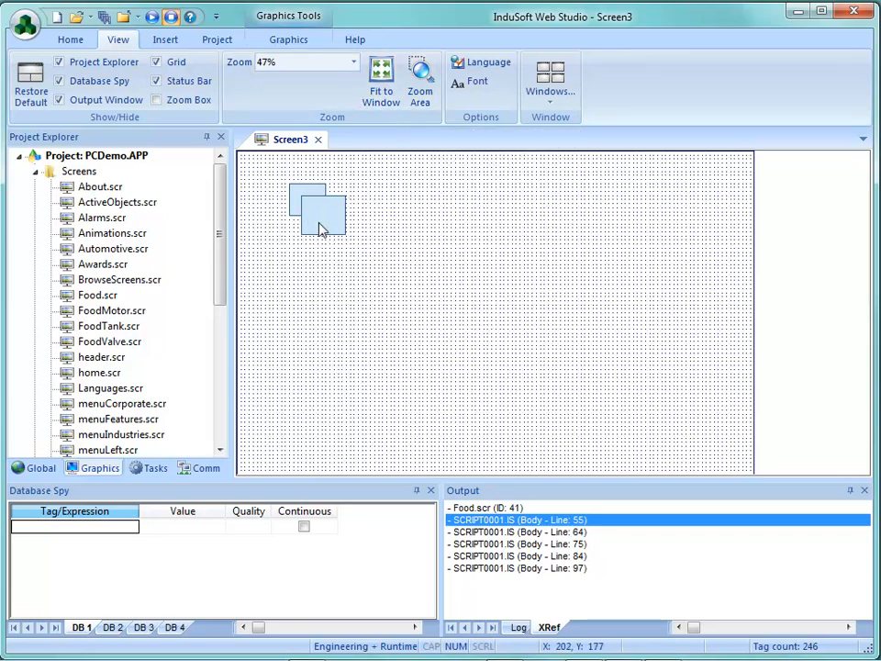
Use Zoom Area to enlarge the region around both rectangles, and move the front rectangle slightly left to X 150
click(419, 85)
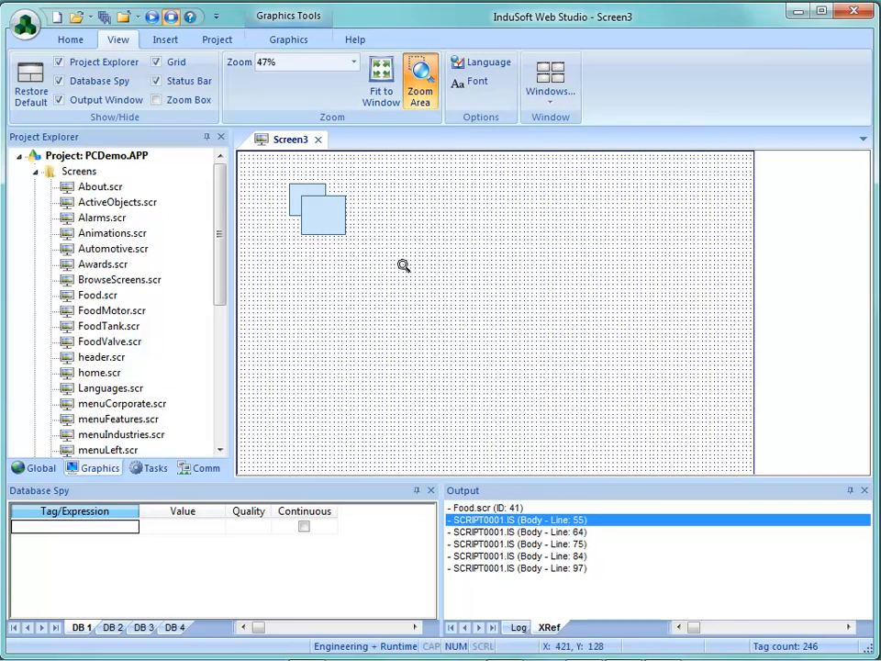
drag(404, 267, 259, 169)
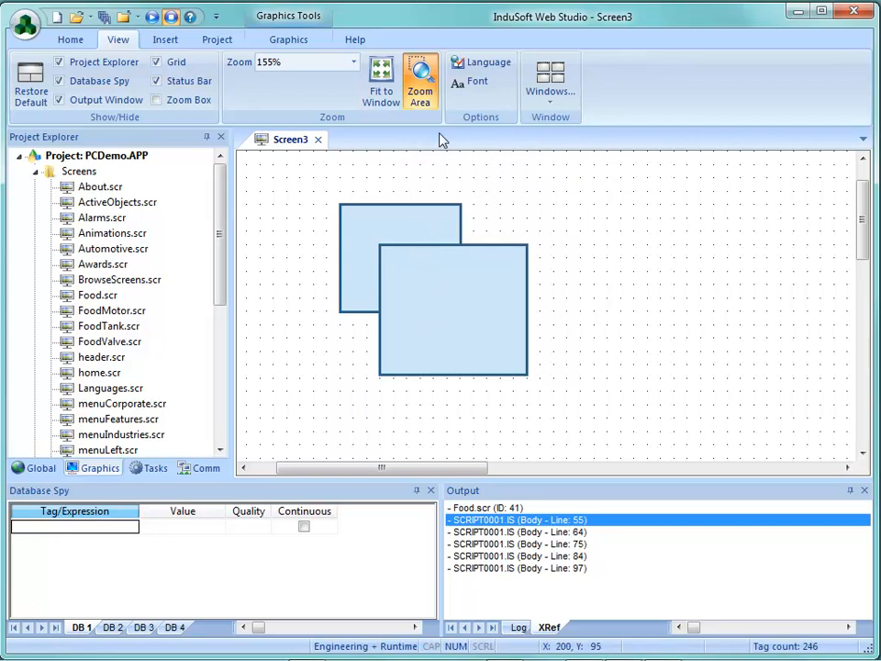
click(418, 92)
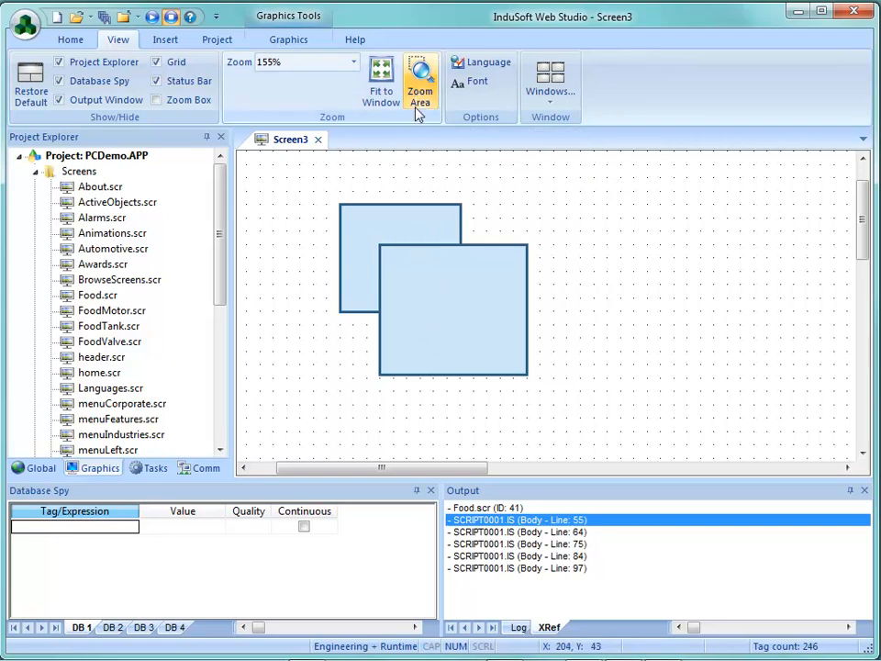
mouse_move(447, 291)
mouse_down()
mouse_move(474, 292)
mouse_move(438, 298)
mouse_up()
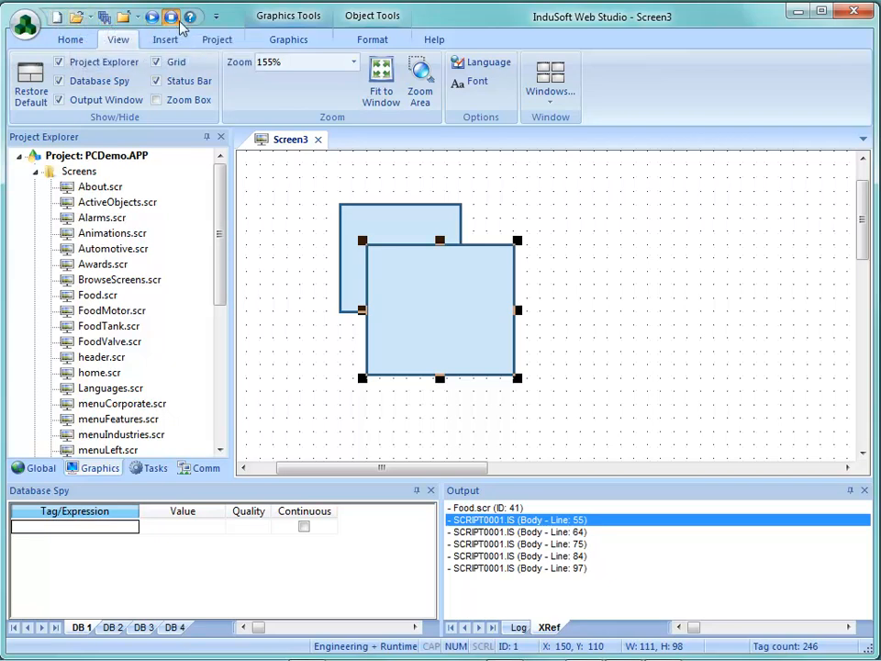
Review the customization options of the Quick Access Toolbar and its choices for closing documents, changing nothing
click(217, 16)
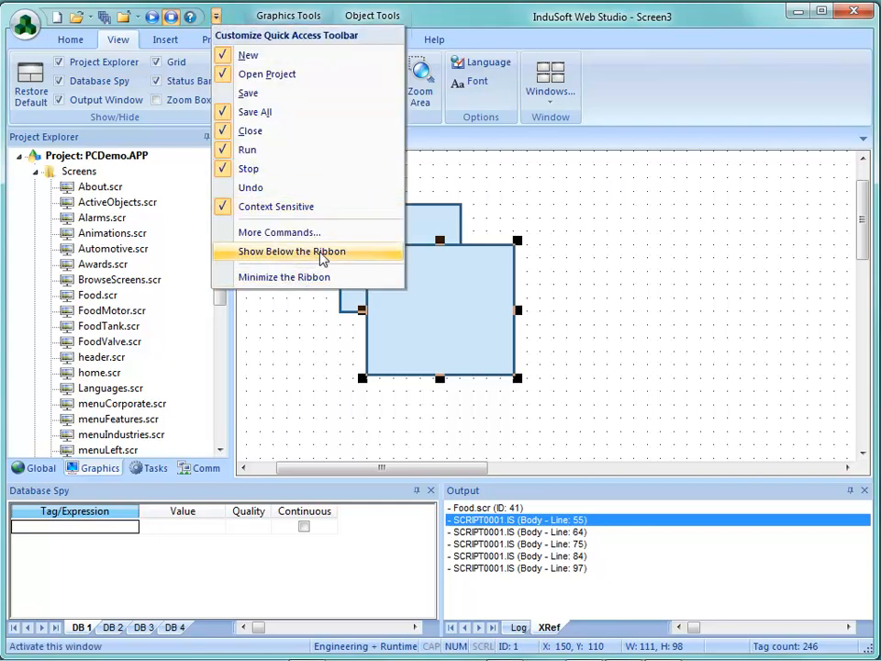
click(468, 201)
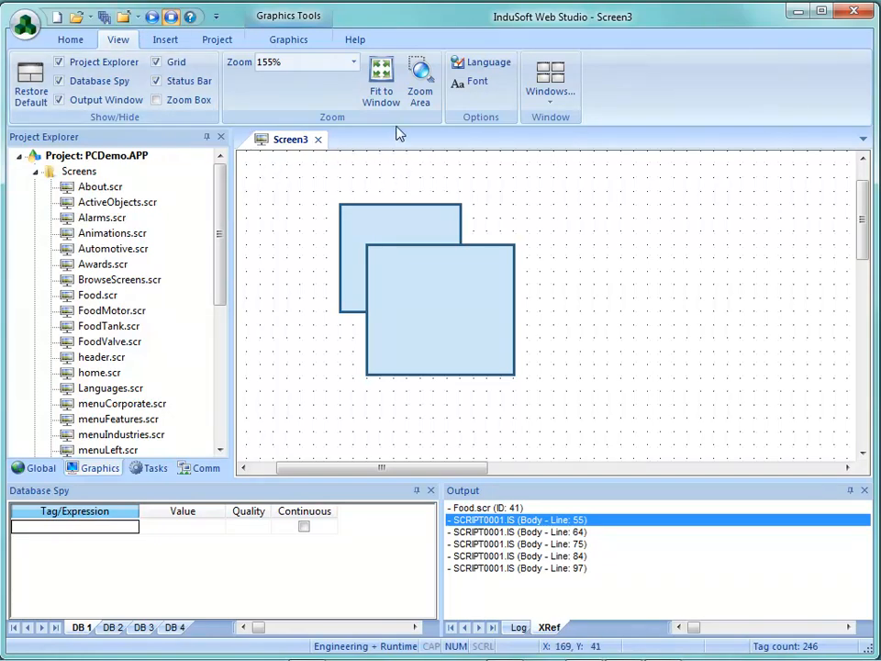
click(137, 22)
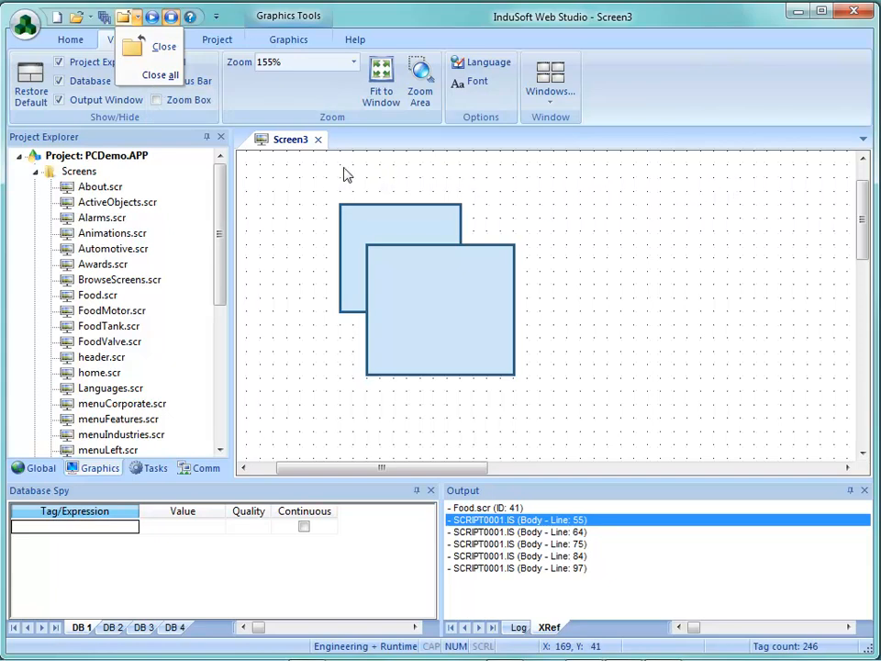
click(304, 211)
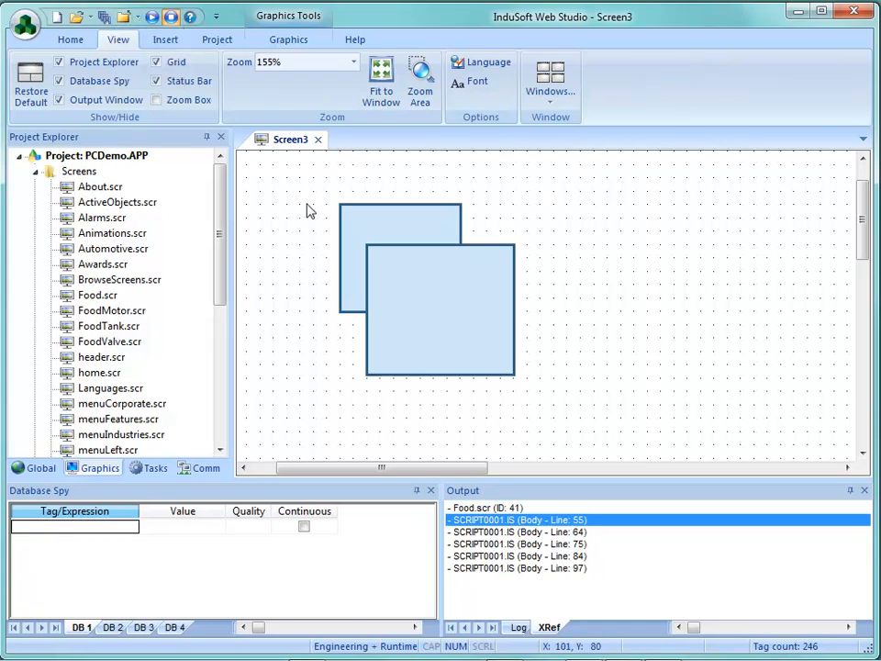
Expand the project's global tags and classes, look through the Project Tags datasheet to its last entries, and close it
click(163, 42)
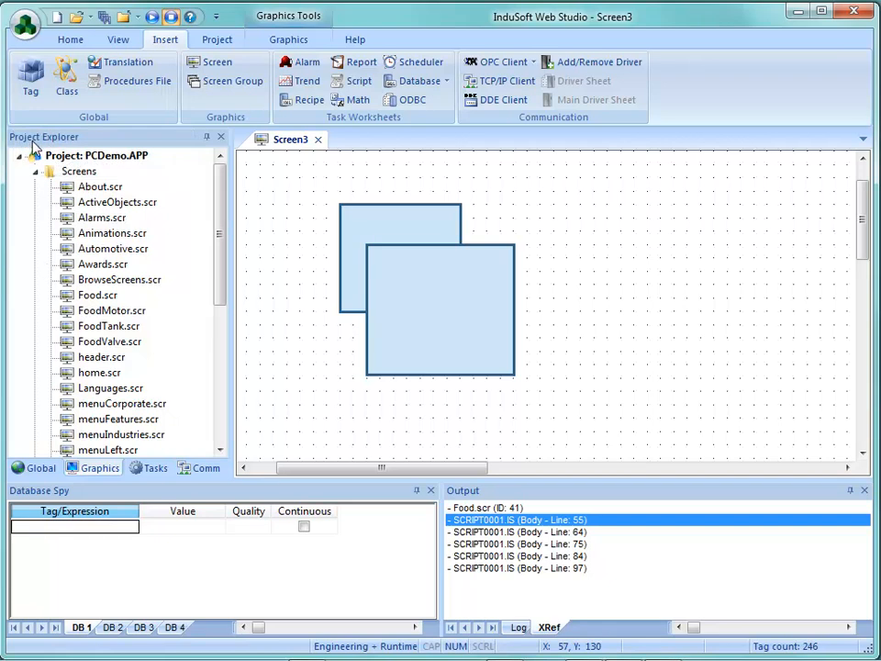
click(28, 470)
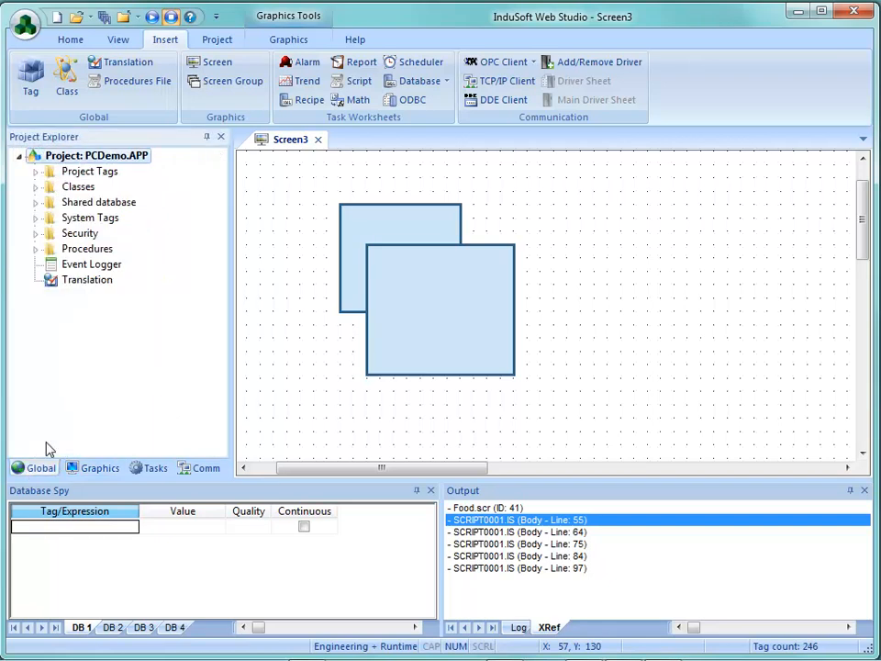
click(37, 187)
click(36, 171)
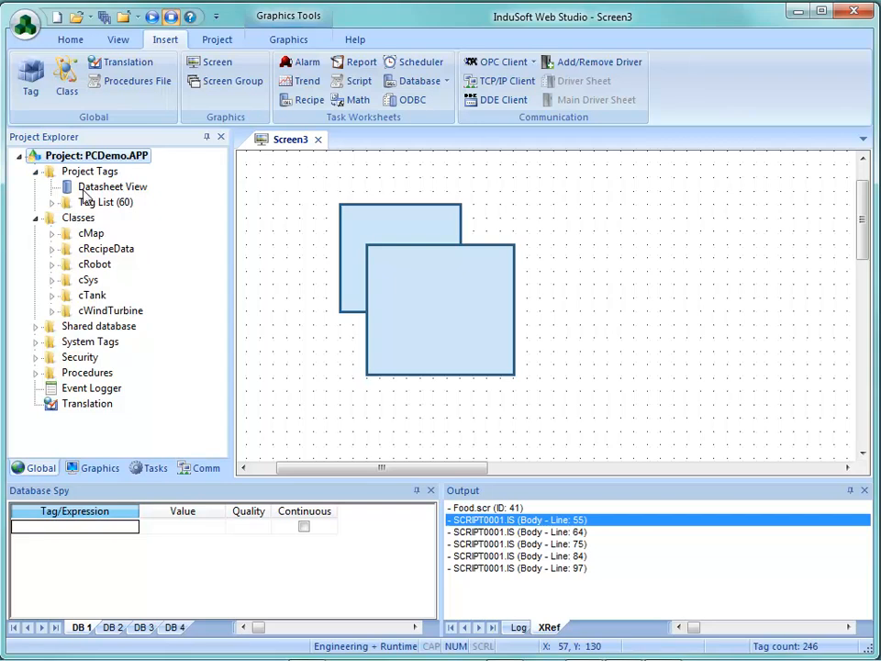
double_click(91, 188)
scroll(850, 187, down, 17)
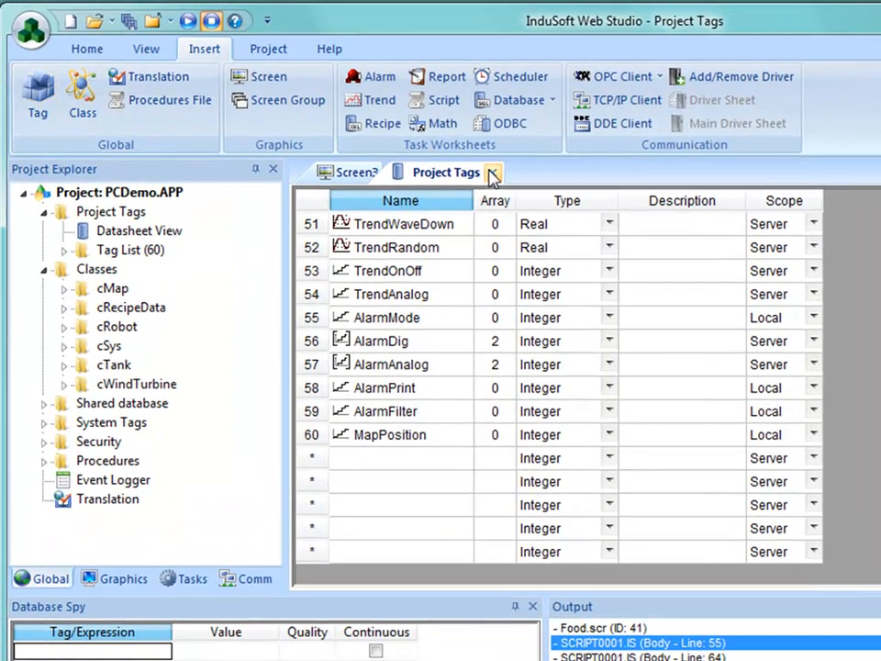
click(492, 174)
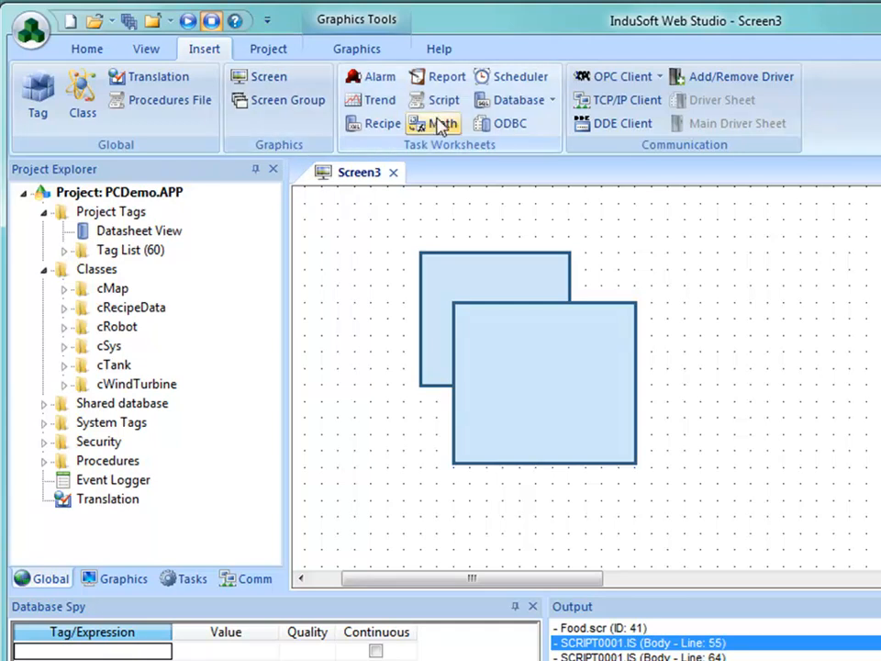
Examine the project's task worksheet folders and the insert option for Alarms, without adding a worksheet
click(193, 581)
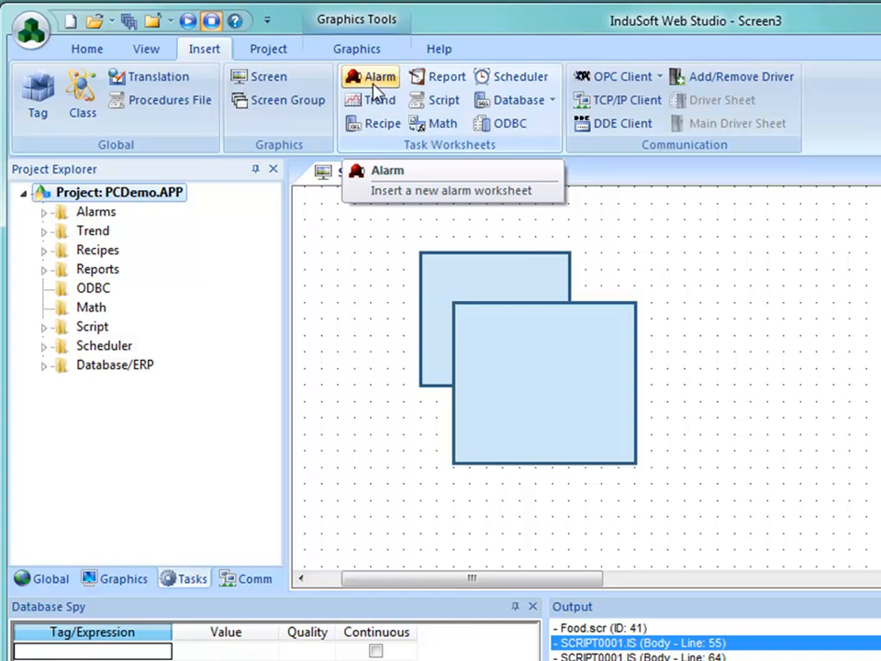
right_click(104, 218)
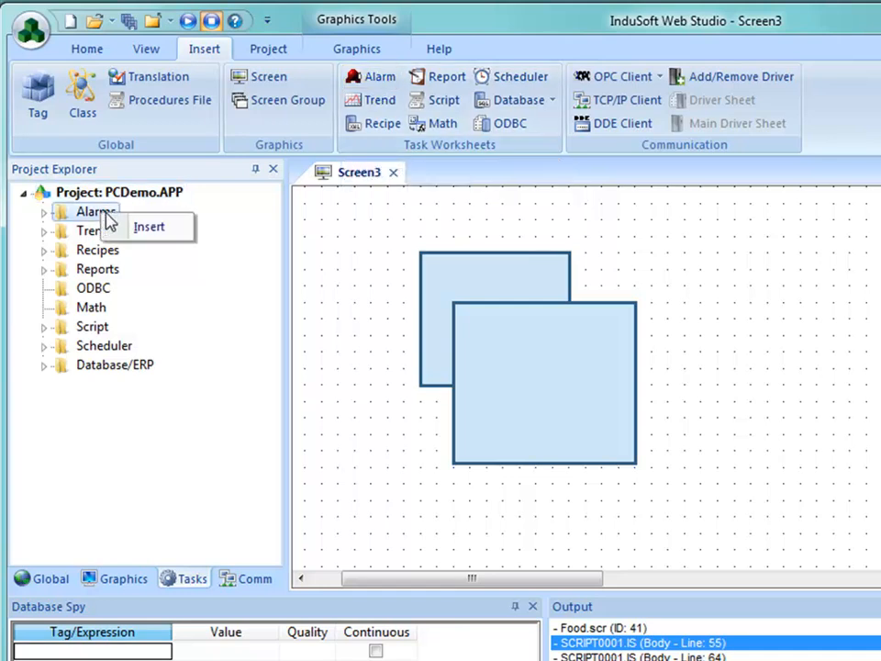
click(333, 316)
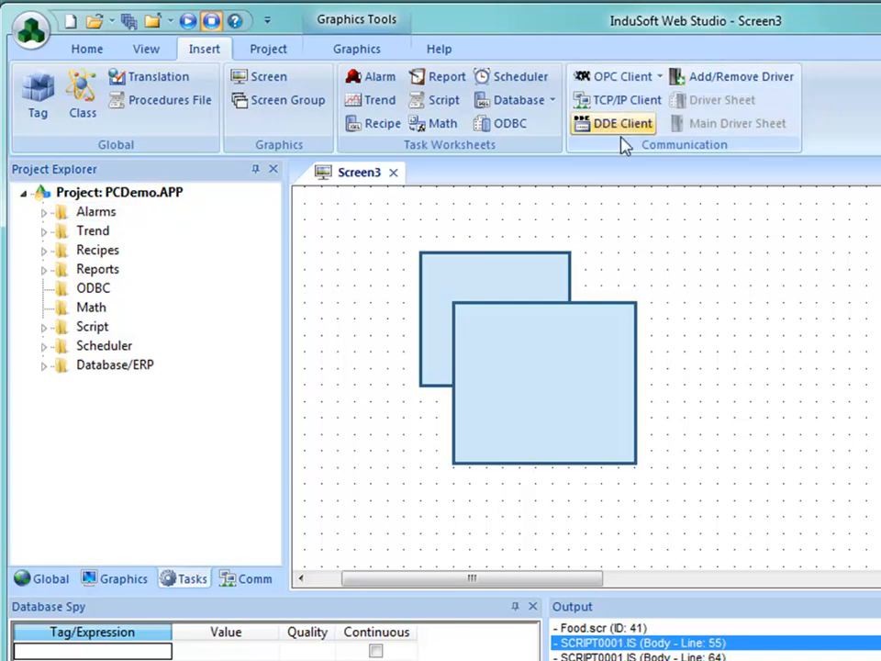
Examine the project's communication folders and the Add/Remove drivers option for Drivers, without adding a driver
click(244, 579)
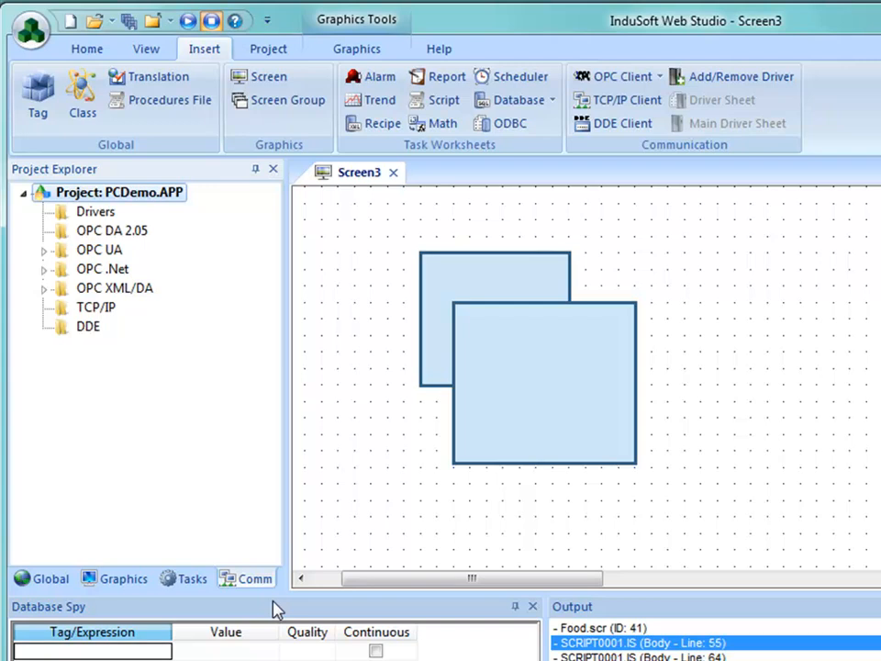
right_click(80, 219)
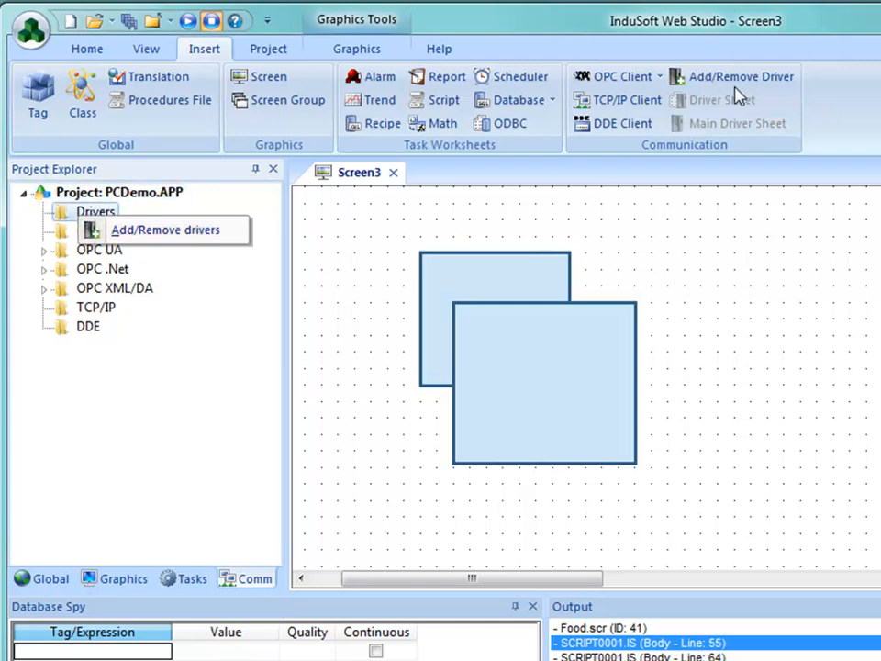
click(716, 346)
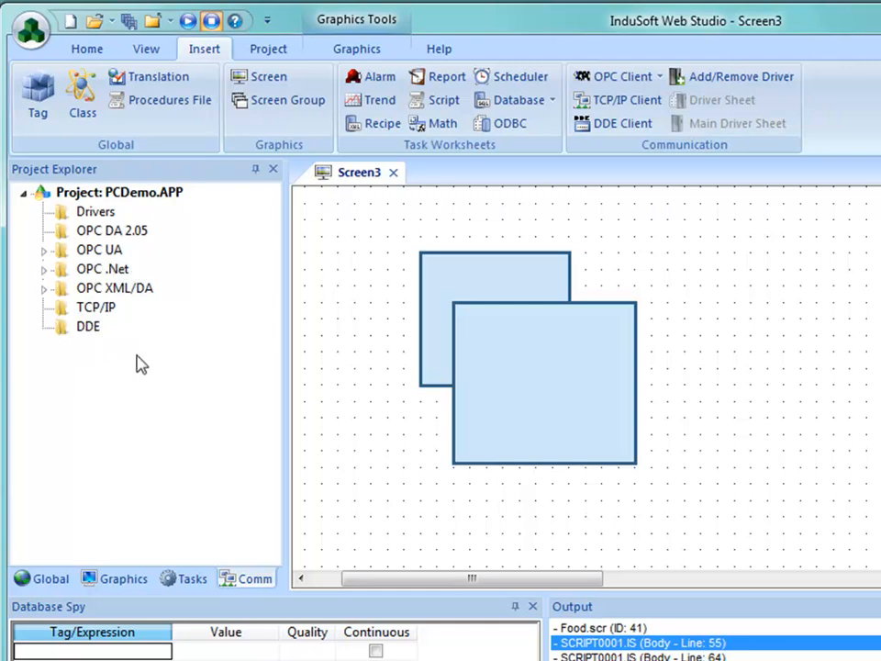
Review the available target systems in the project settings, leaving the selection as it is
click(261, 52)
click(101, 123)
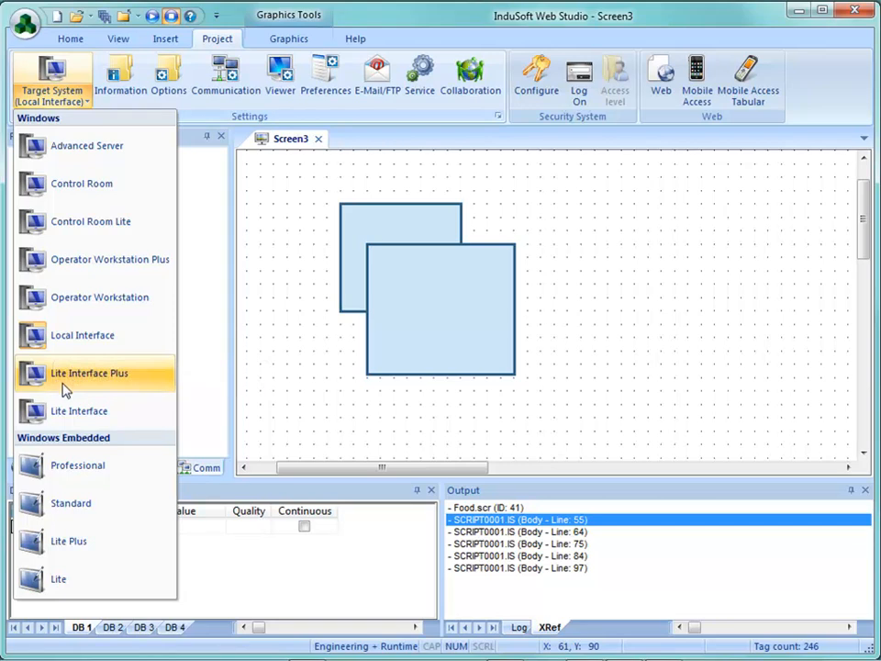
click(277, 364)
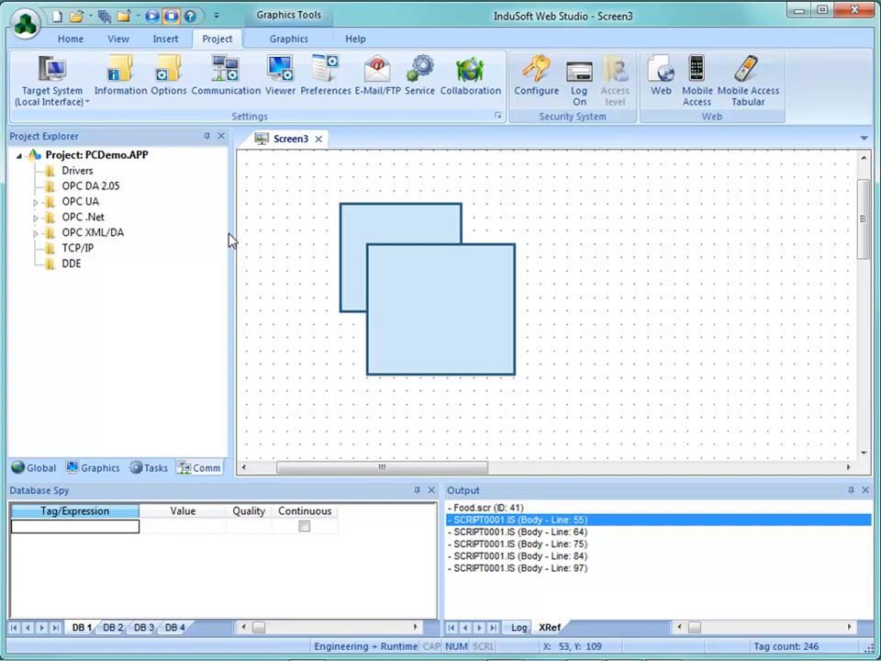
Check the Windows and Windows Embedded target systems, and skim the Project Settings pages from Information to Preferences
click(65, 76)
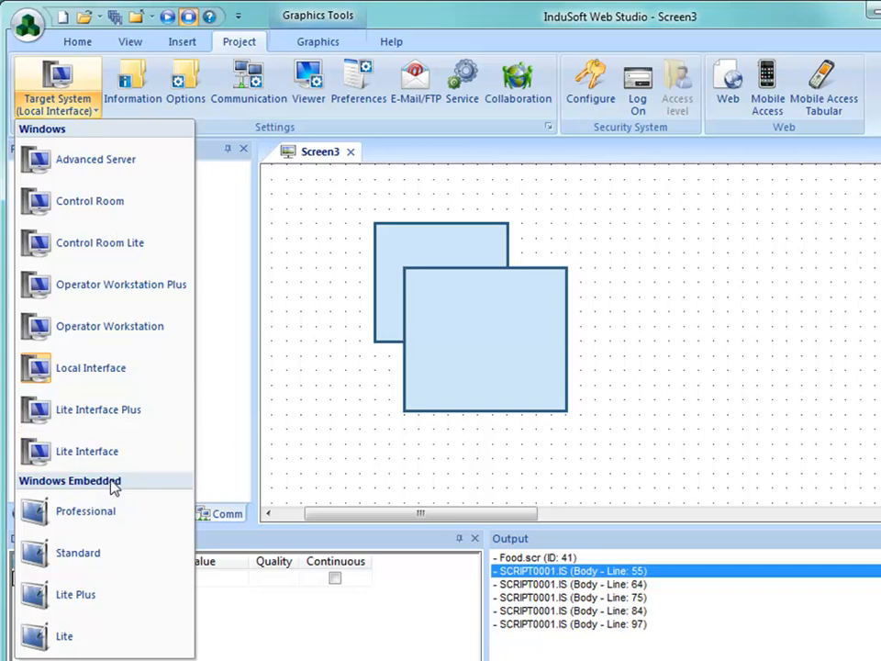
click(323, 454)
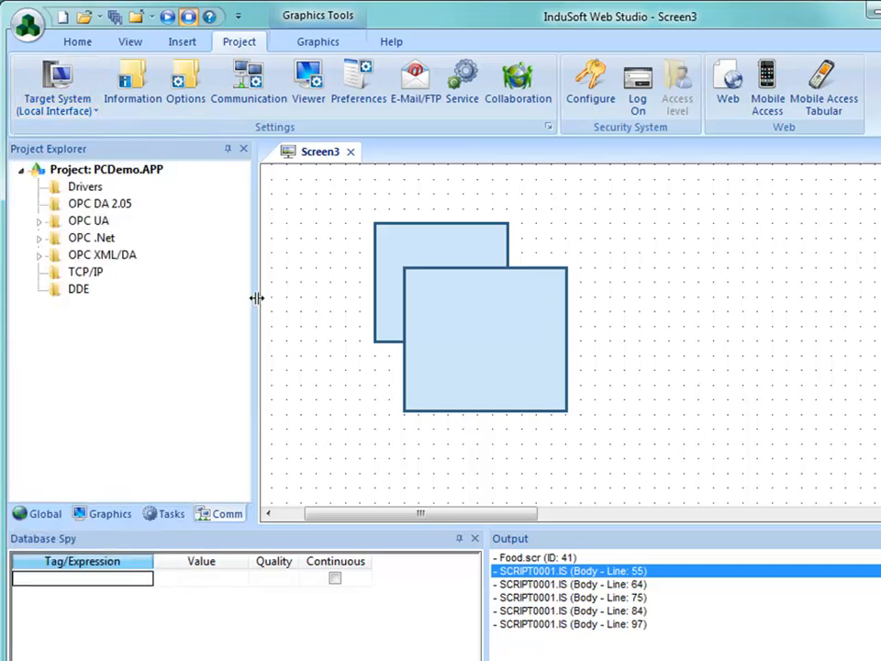
click(133, 90)
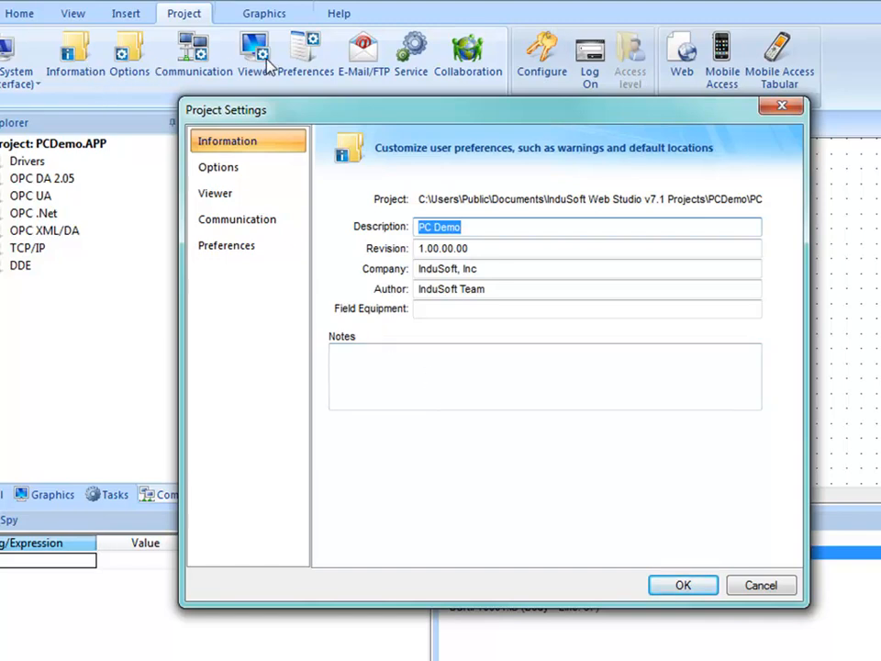
click(237, 172)
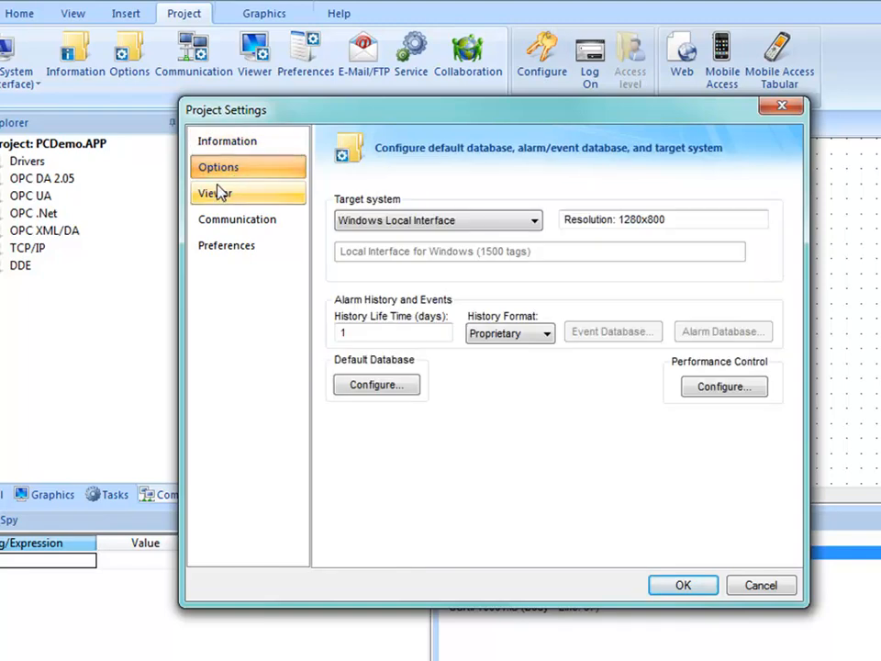
click(217, 192)
click(220, 220)
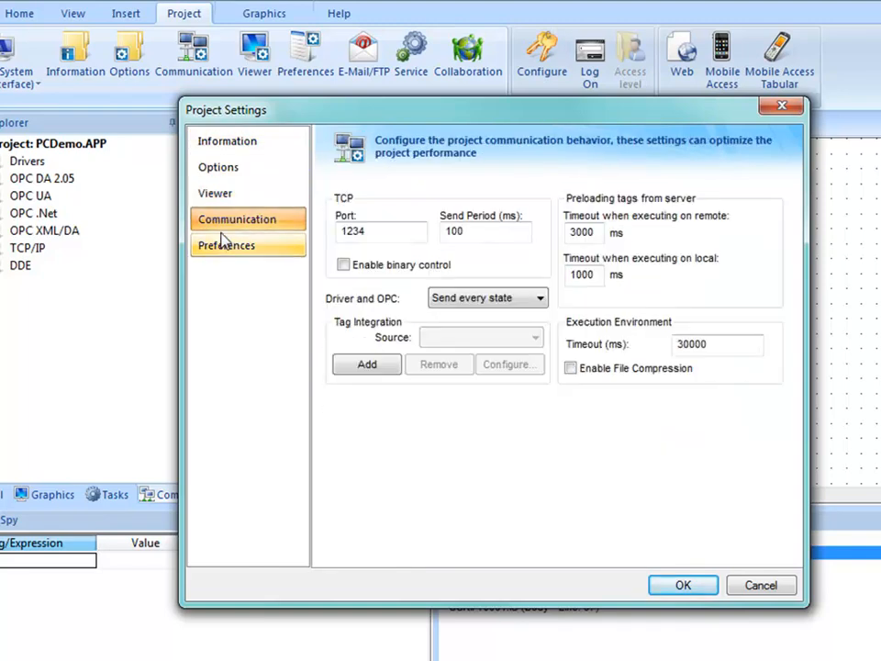
click(224, 246)
Review the Information, Options, Viewer, Communication and Preferences pages of the project settings in turn, and close them without changes
click(202, 143)
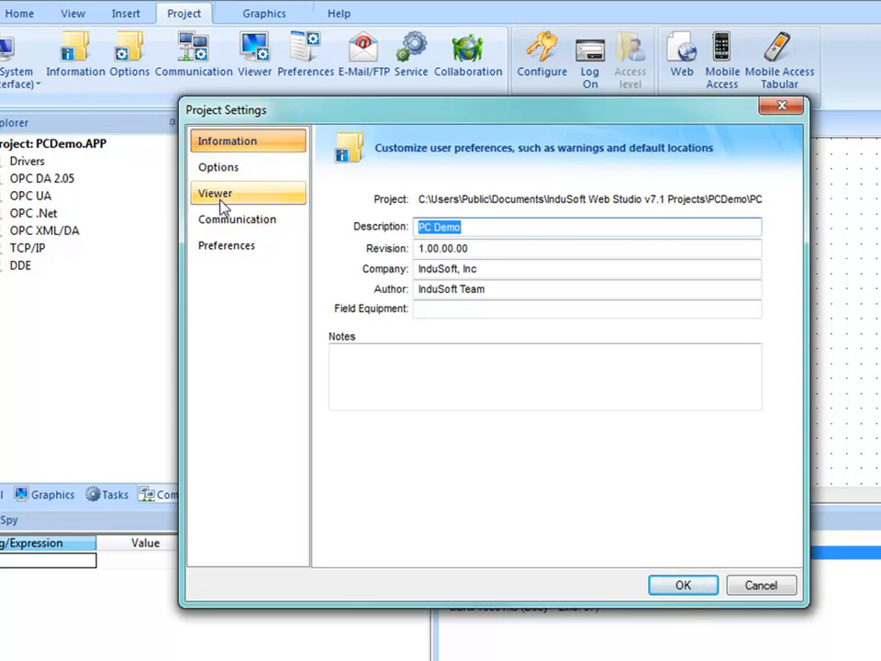
click(226, 169)
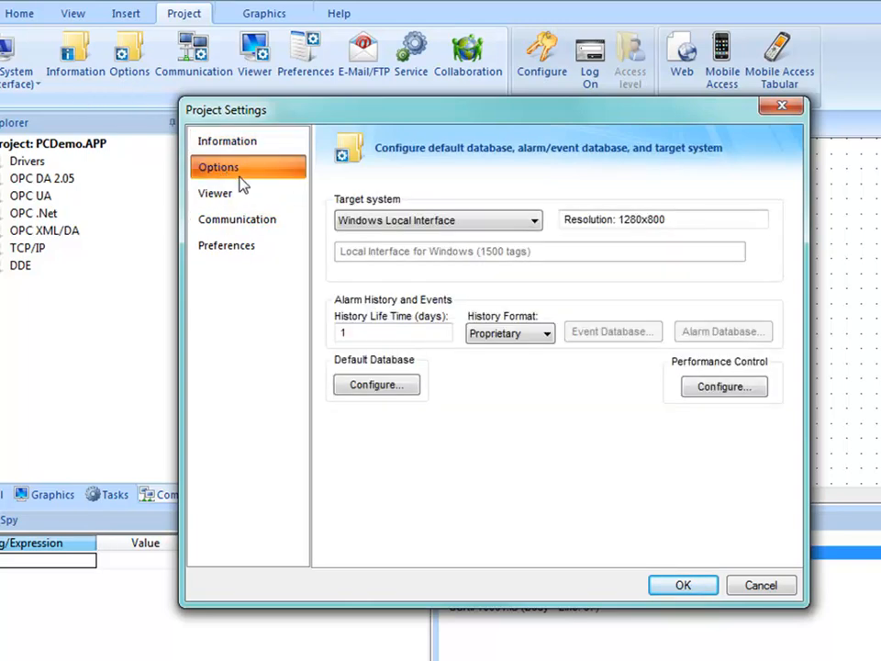
click(234, 198)
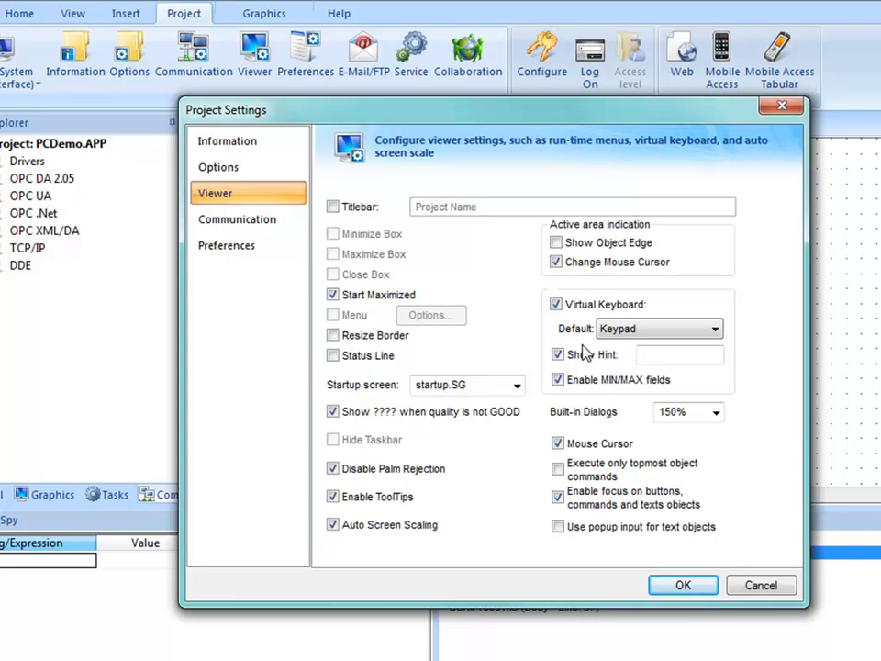
click(230, 220)
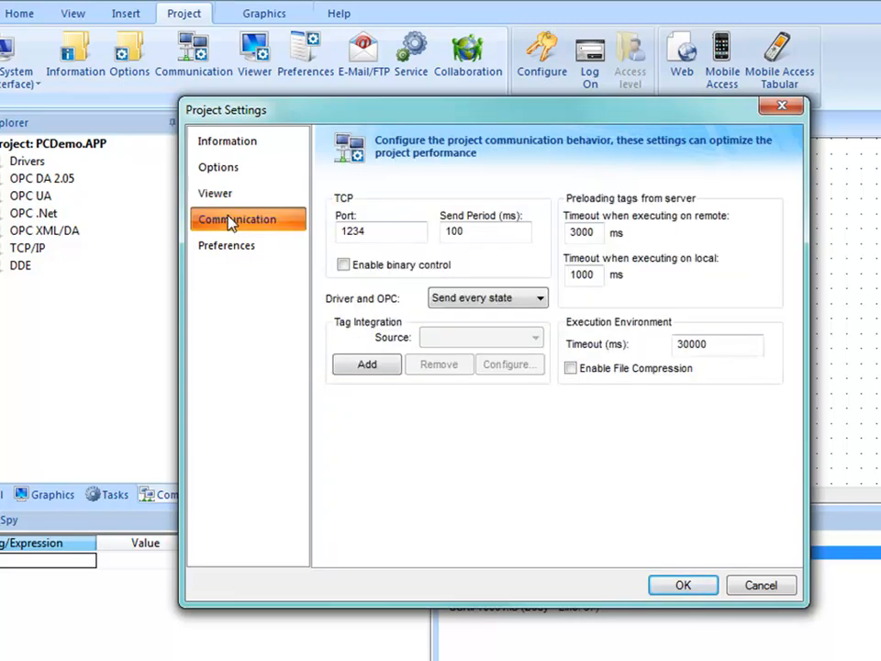
click(264, 250)
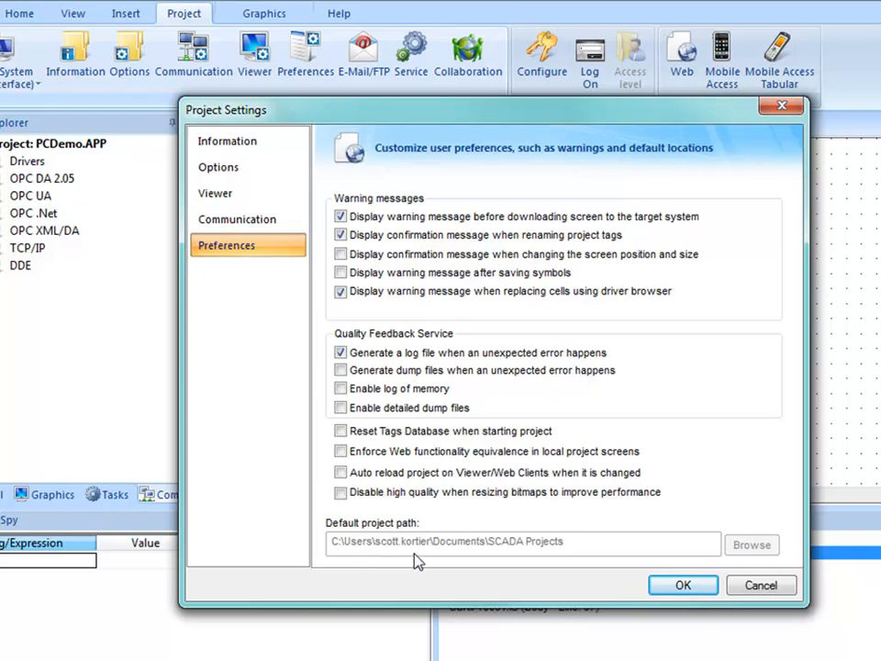
click(760, 584)
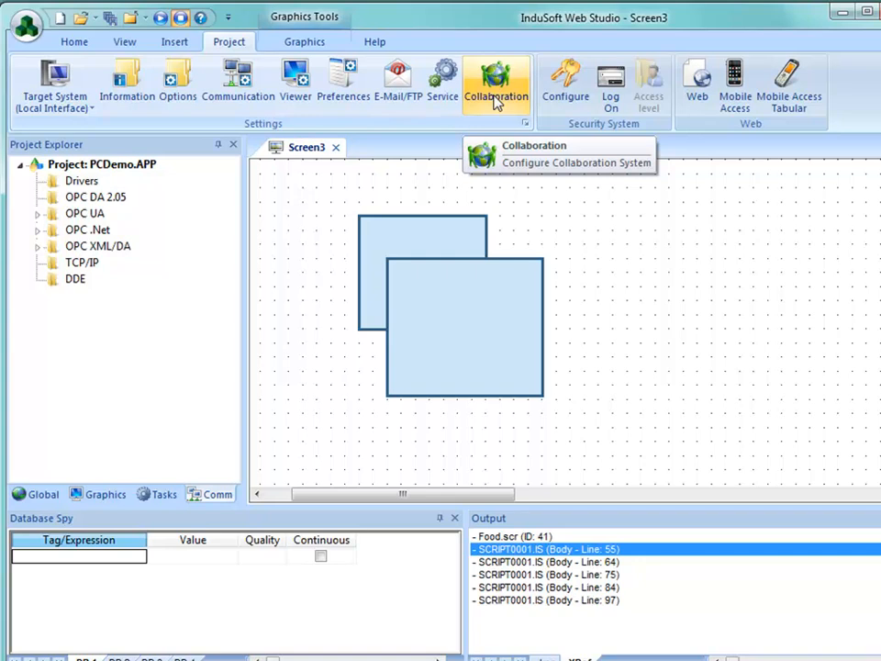
Examine the project's outgoing e-mail (SMTP) and FTP settings, and close them without changes
click(398, 96)
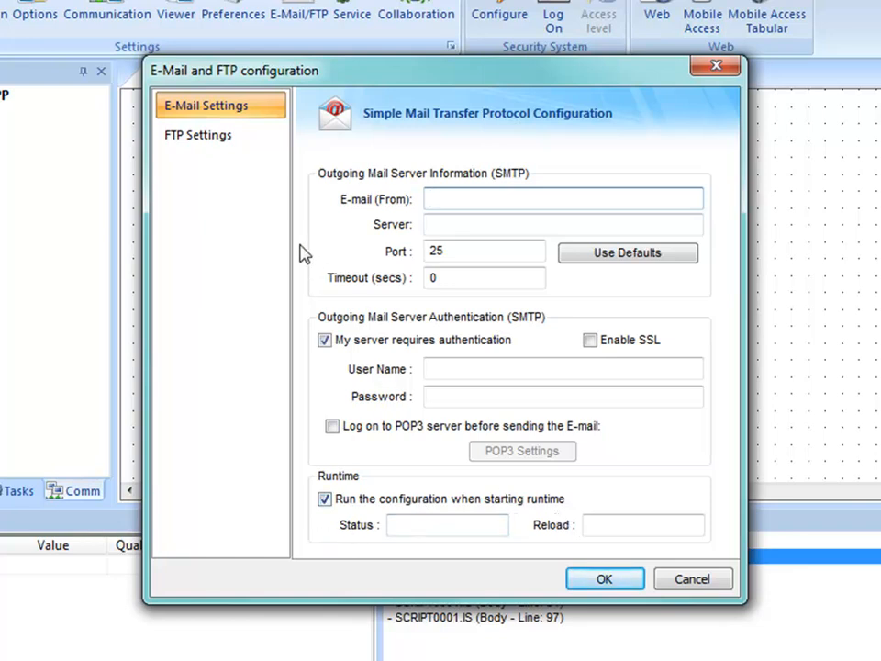
click(199, 149)
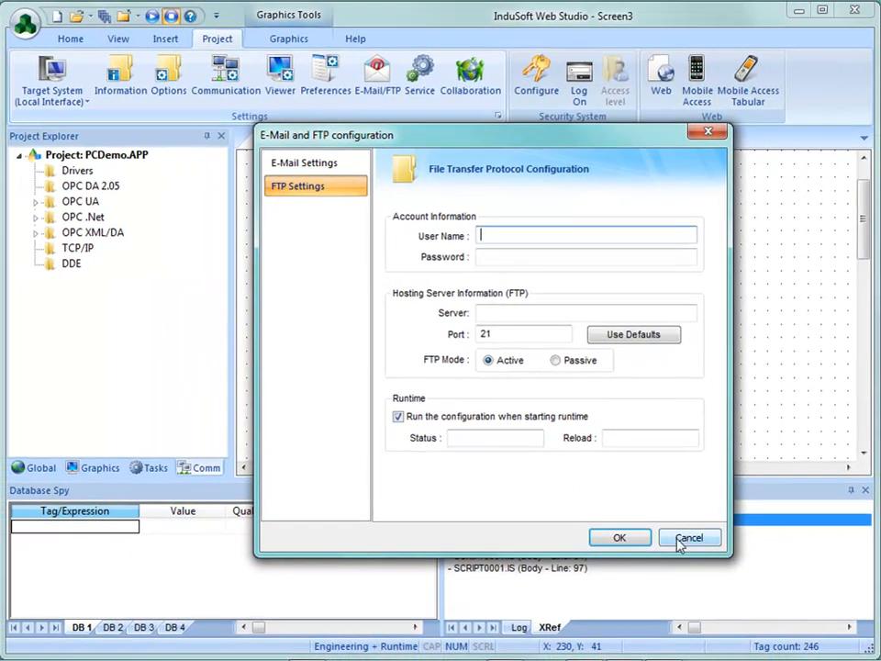
click(687, 538)
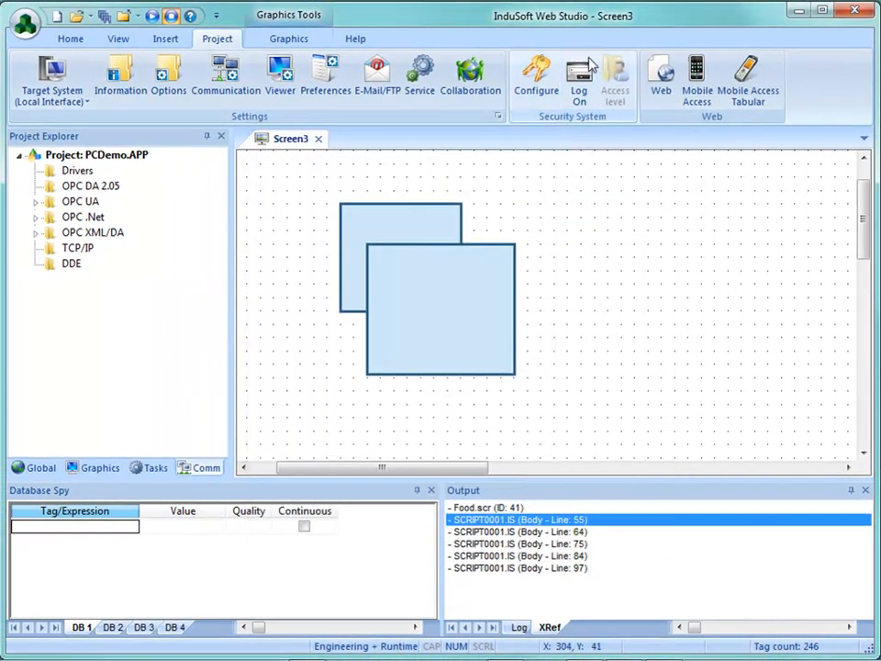
Examine the Mobile Access Tabular settings and close them without changes
click(579, 92)
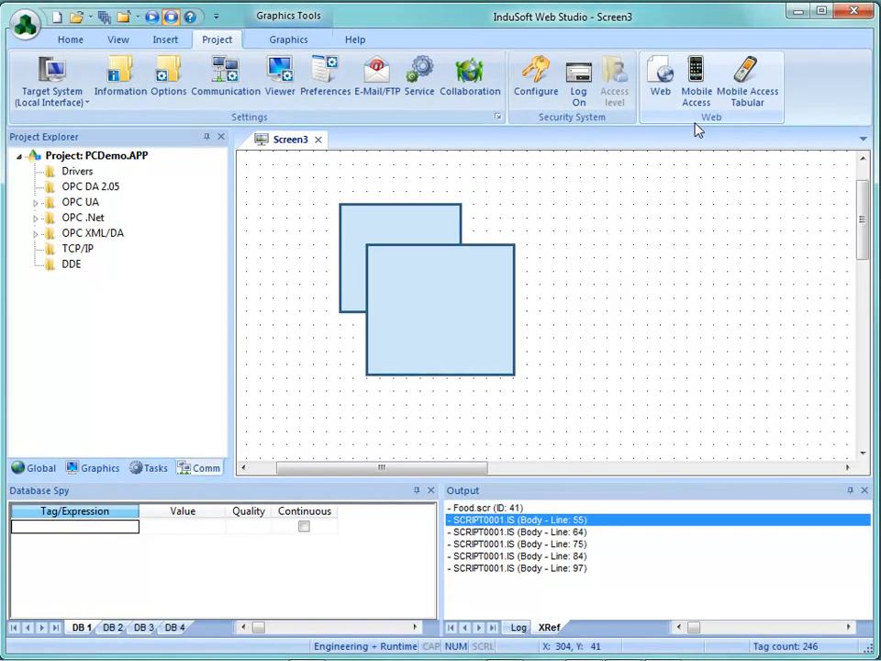
click(743, 107)
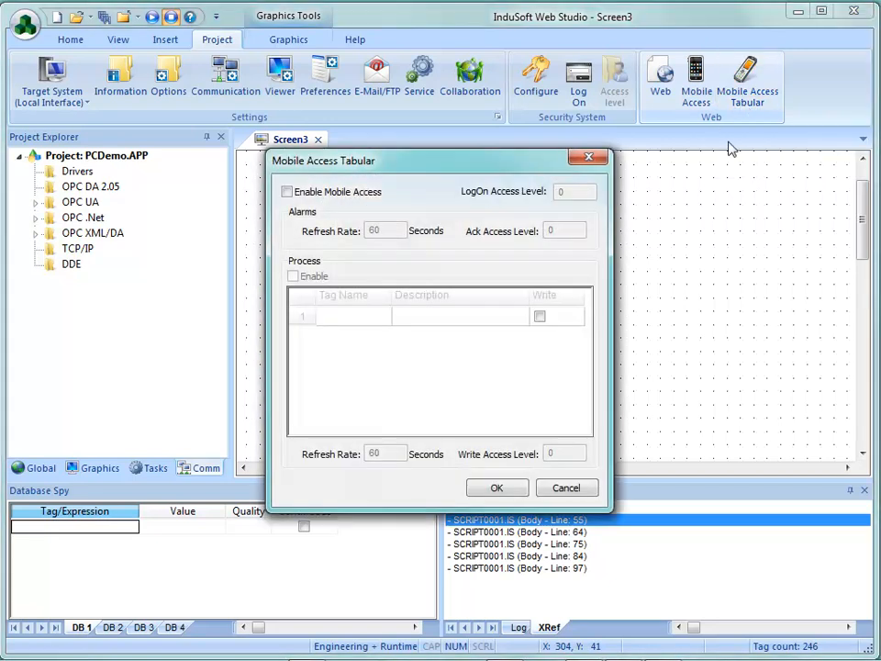
click(560, 487)
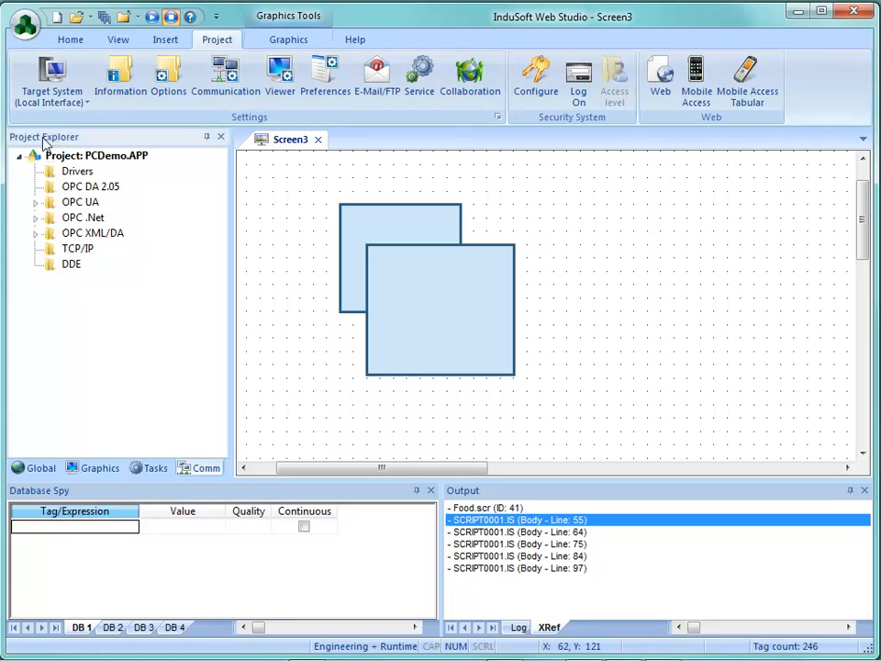
Look through the project's global Security and Procedures folders and collapse both
click(40, 469)
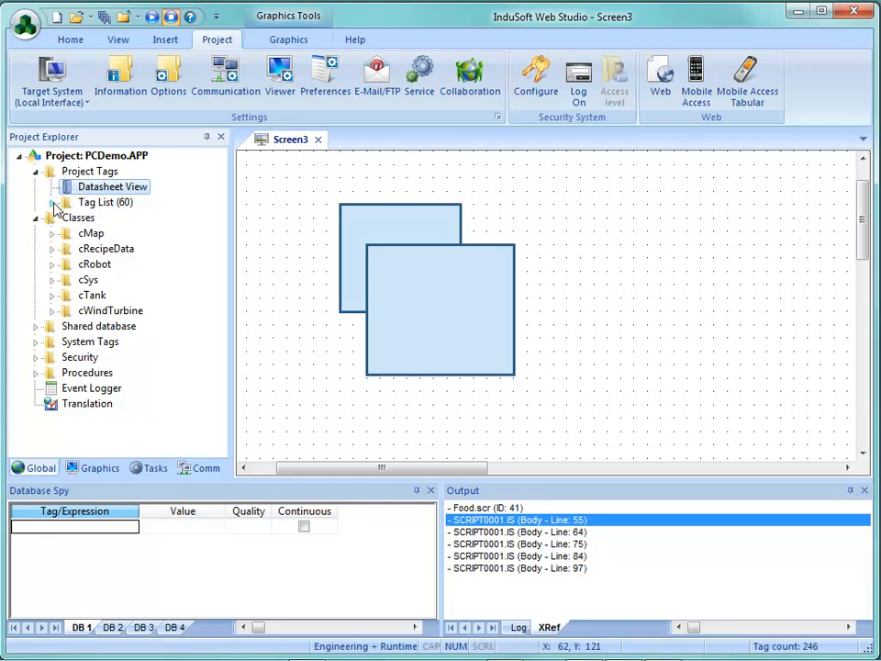
click(64, 363)
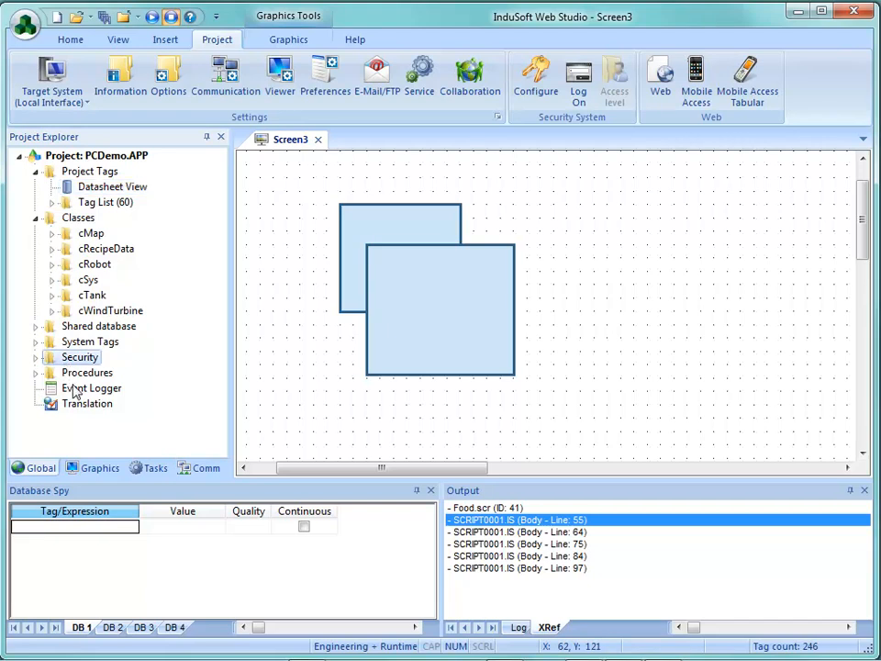
click(36, 358)
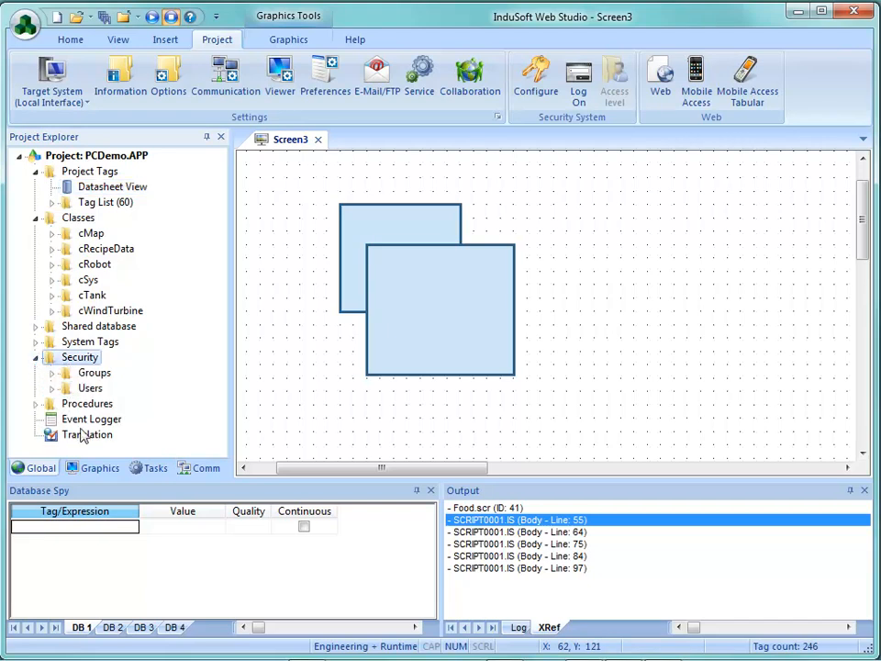
click(36, 403)
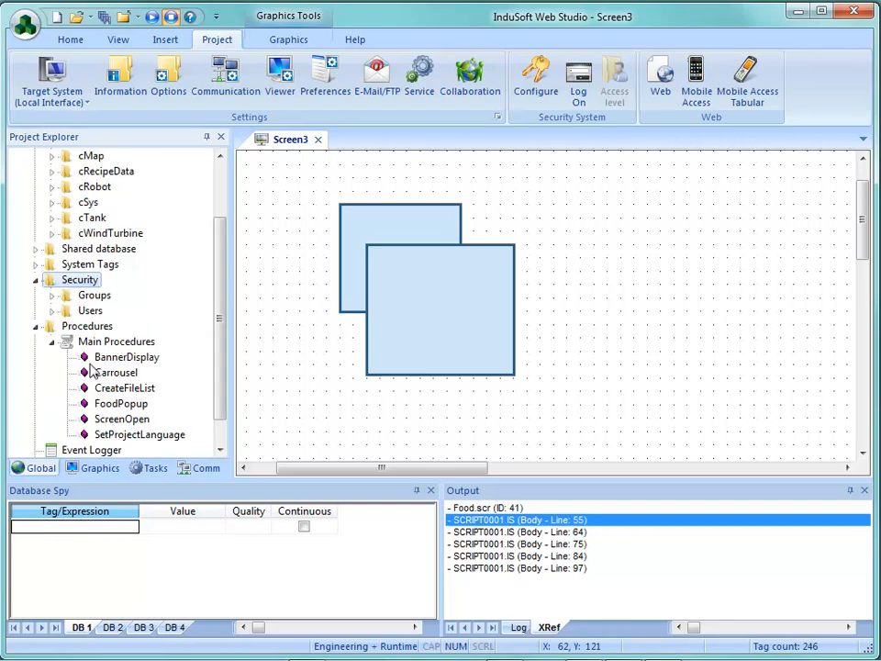
click(34, 280)
click(36, 295)
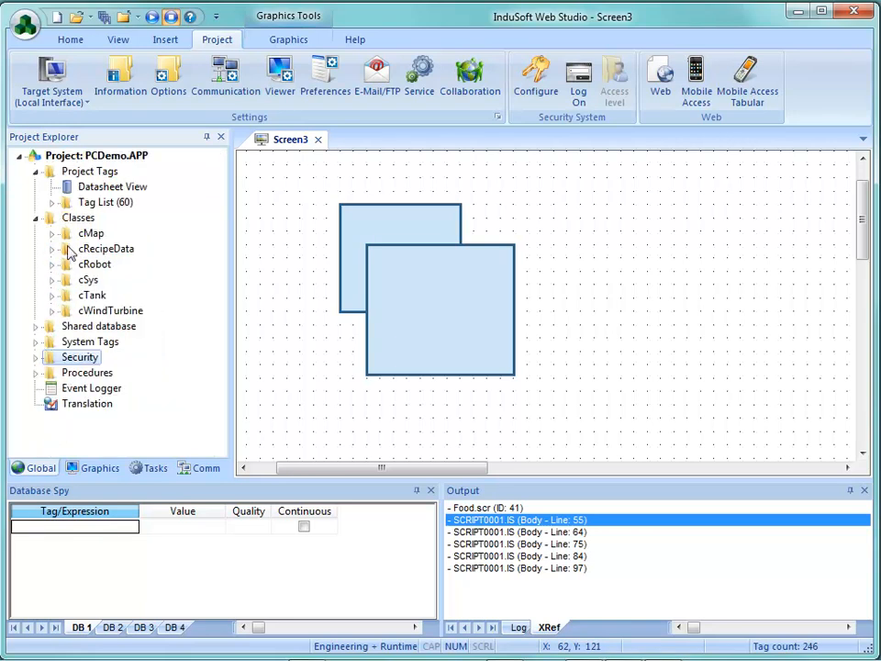
Examine the Level and SP members in the cTank class datasheet, close it, and collapse the Classes folder
double_click(96, 296)
double_click(104, 312)
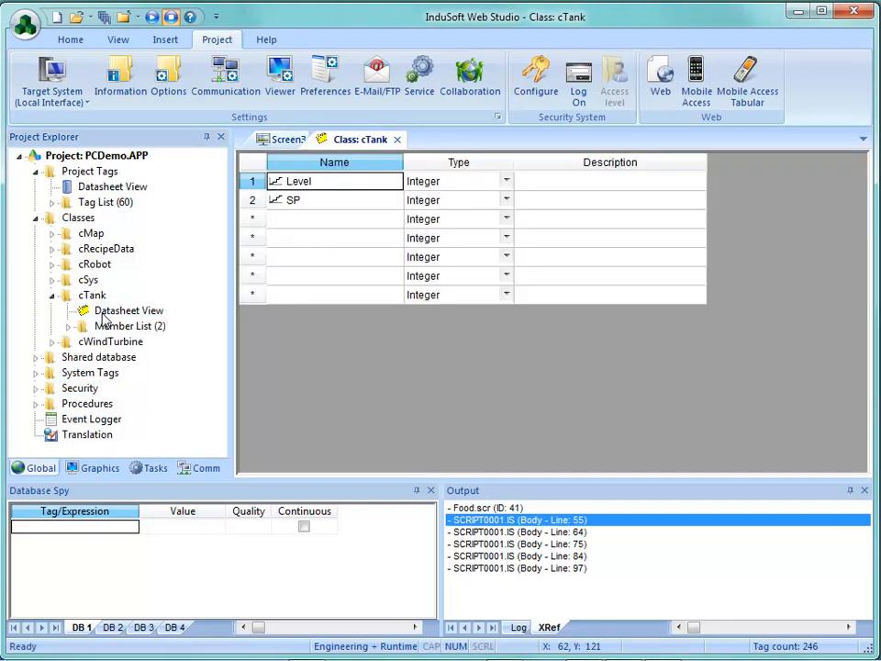
click(306, 203)
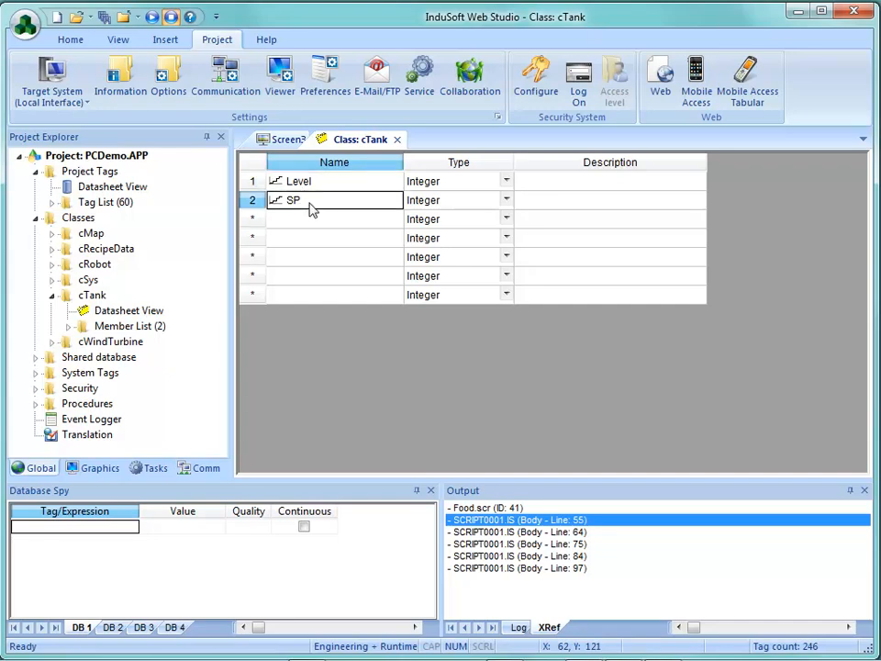
click(313, 187)
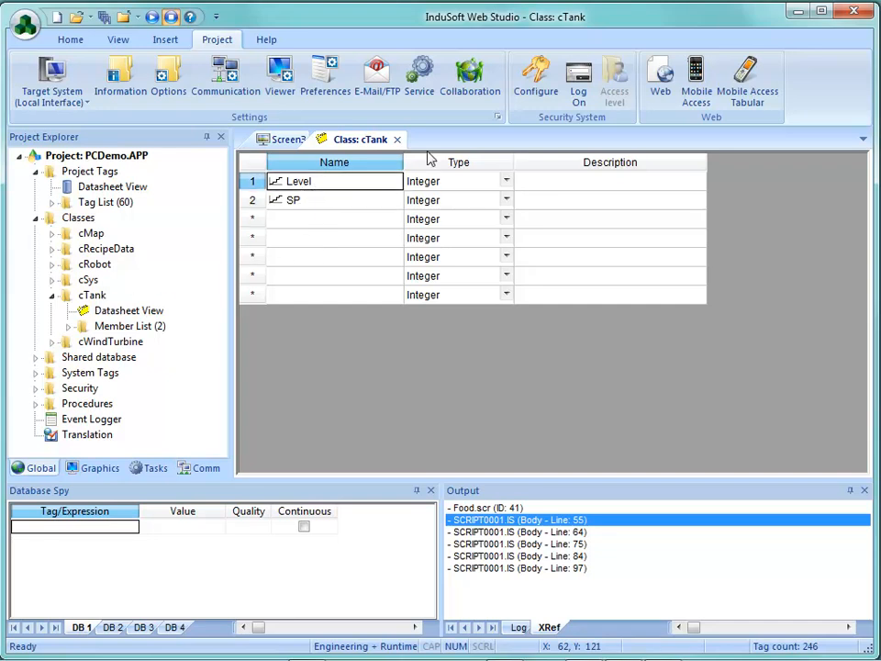
click(398, 140)
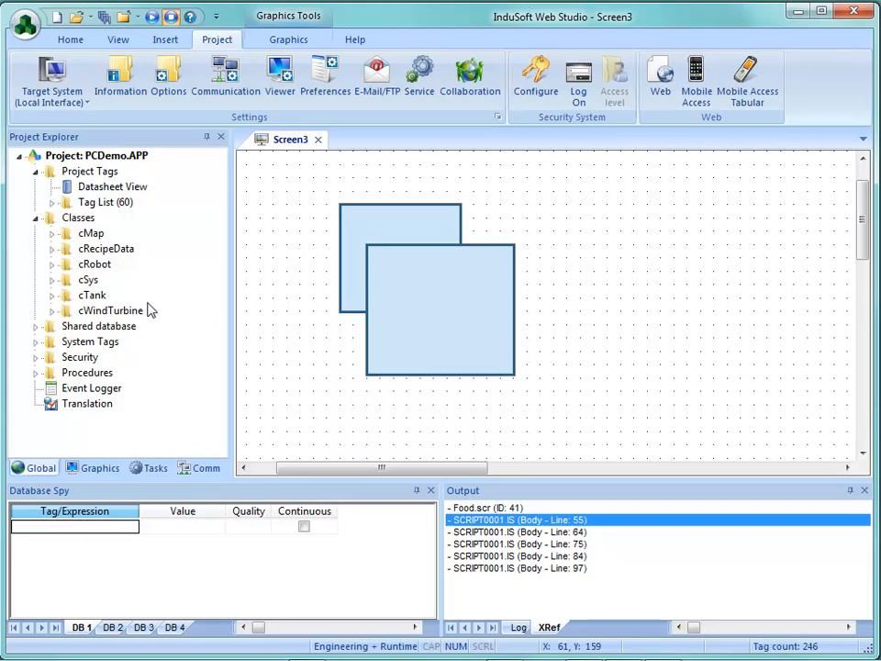
click(35, 219)
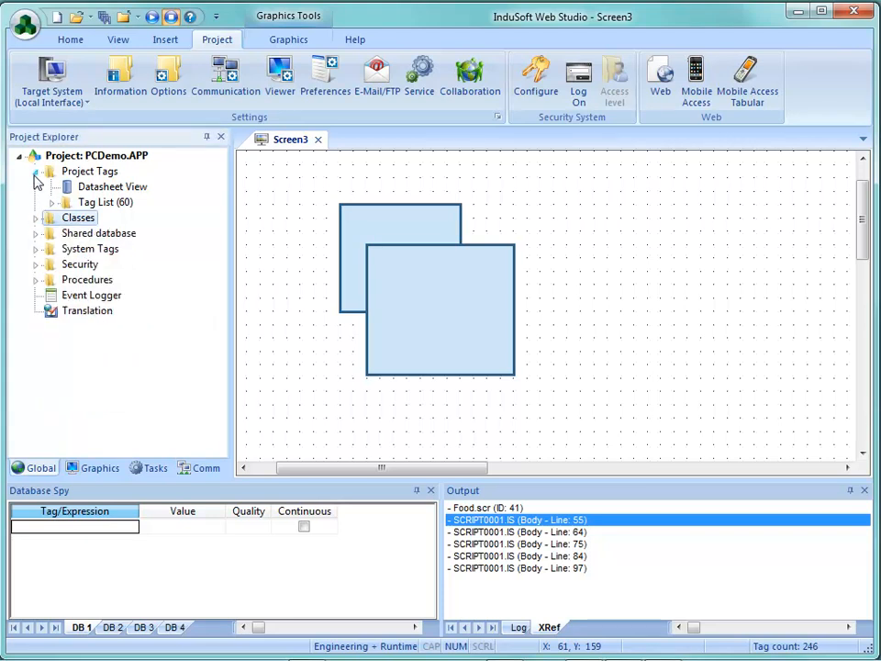
Examine the sorting and additional column options of the Project Tags datasheet, and close it without changing them
double_click(90, 190)
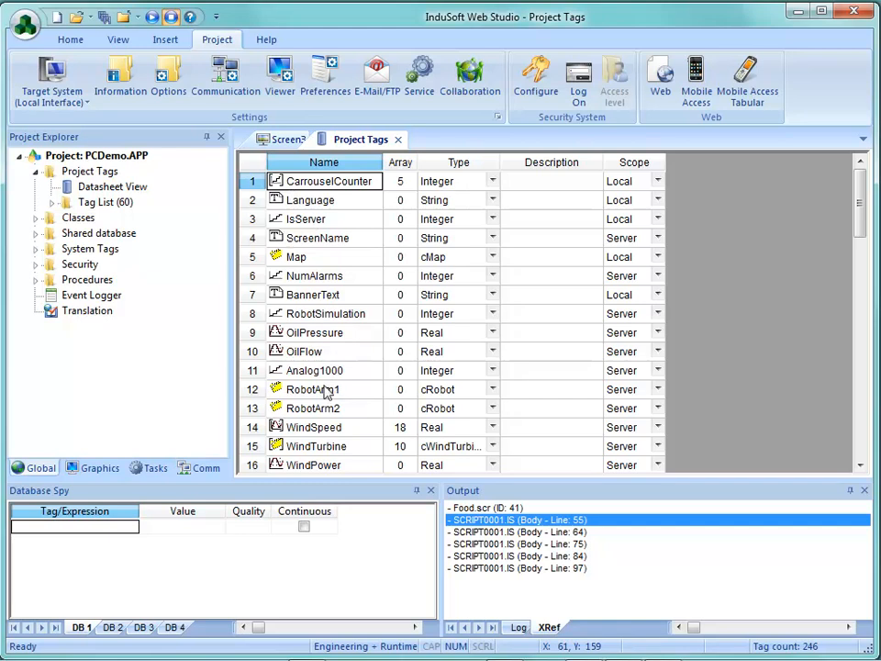
right_click(295, 168)
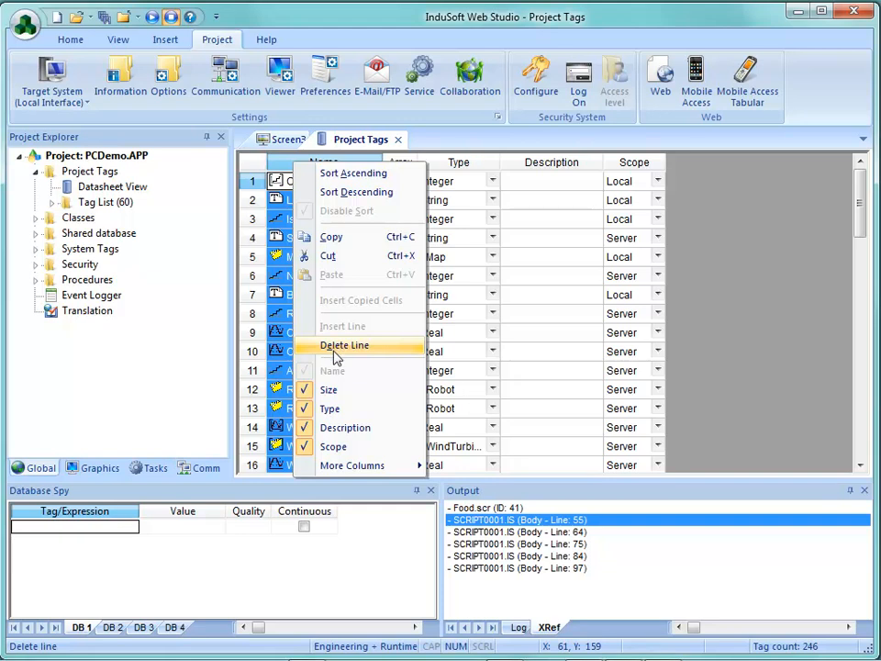
mouse_move(352, 472)
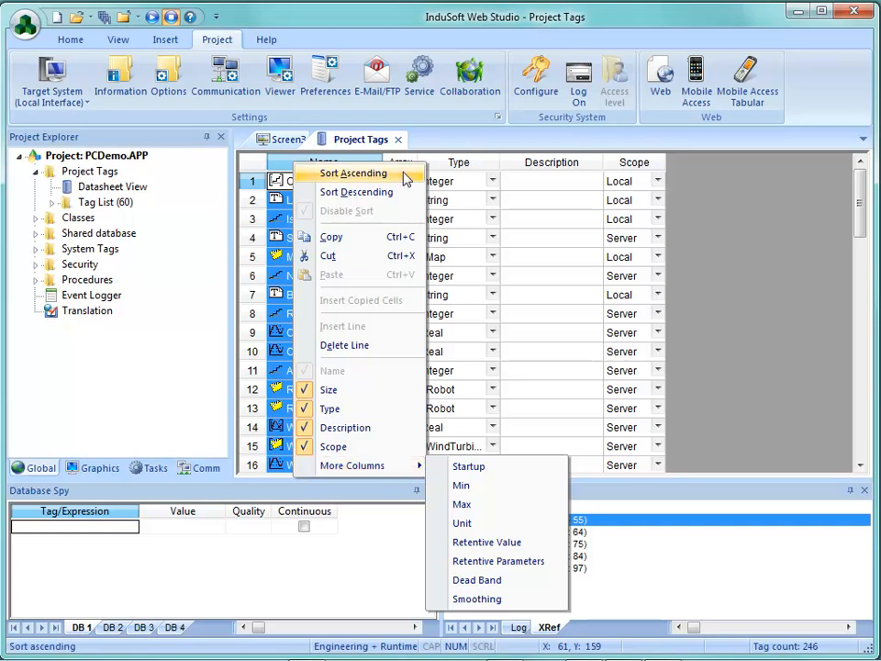
click(398, 139)
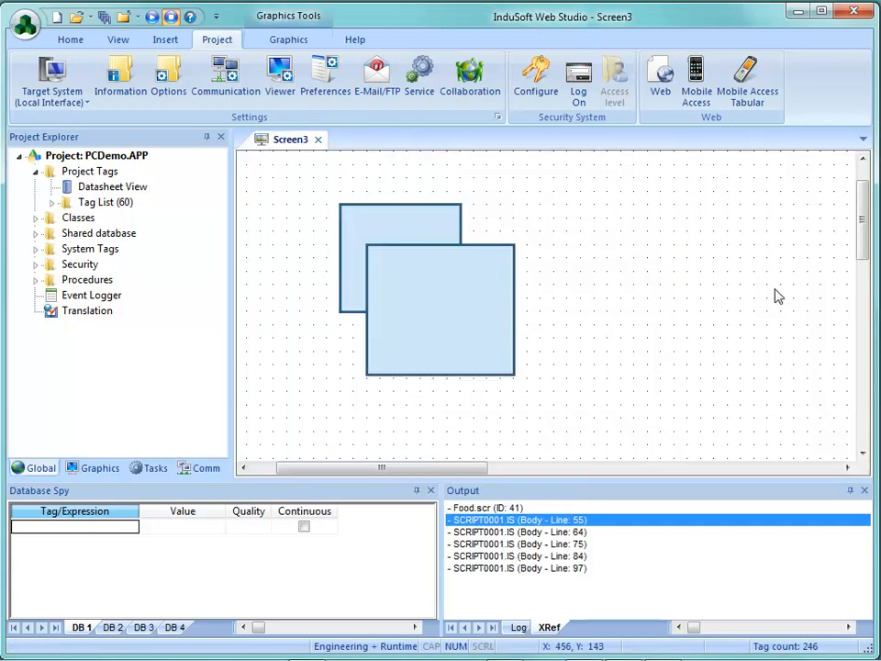
Examine the graphics editing tools, including the Selection options and the Arrange commands for aligning and distributing, with the rear rectangle selected
click(278, 45)
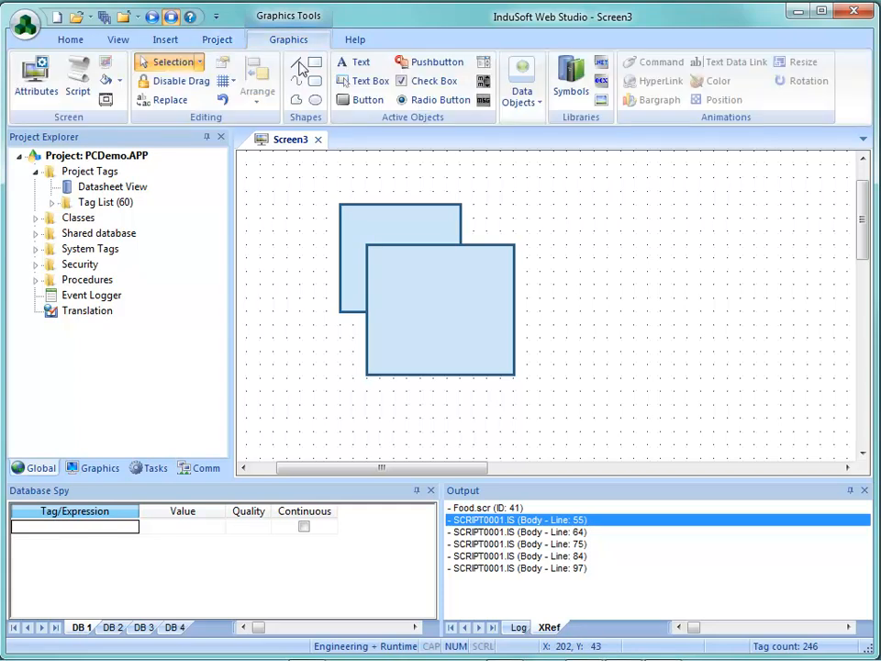
click(79, 103)
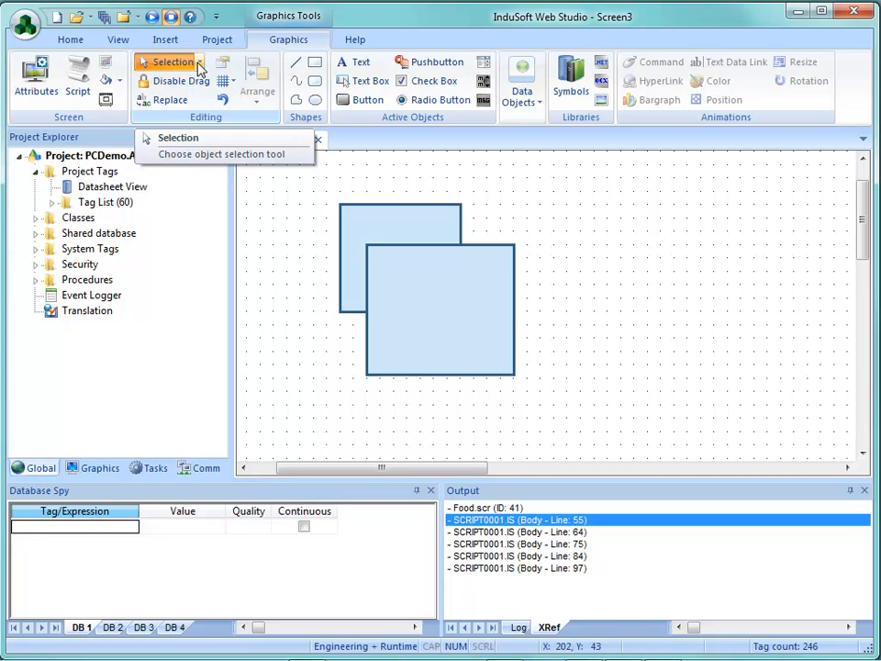
click(367, 237)
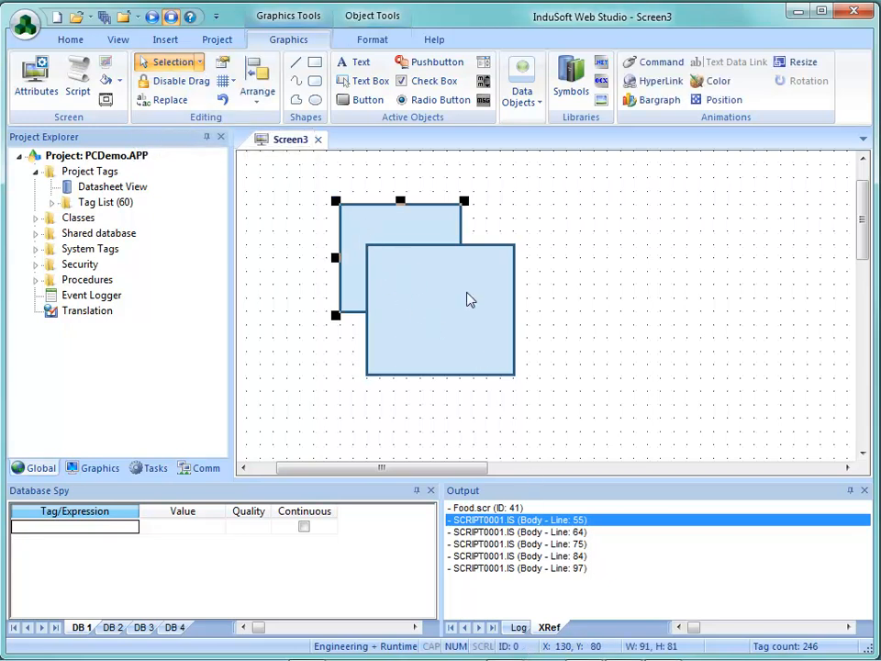
click(199, 61)
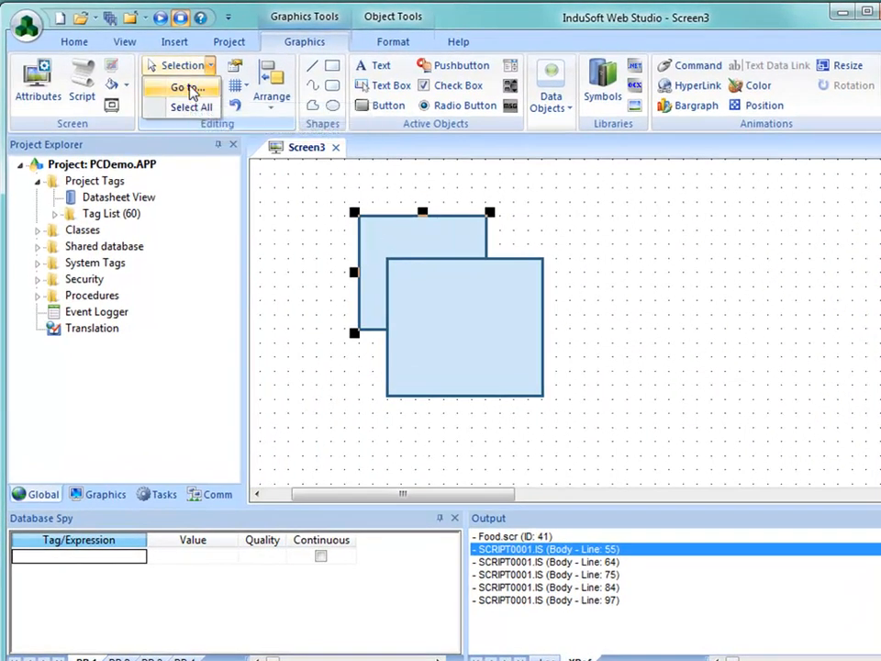
click(186, 88)
click(528, 371)
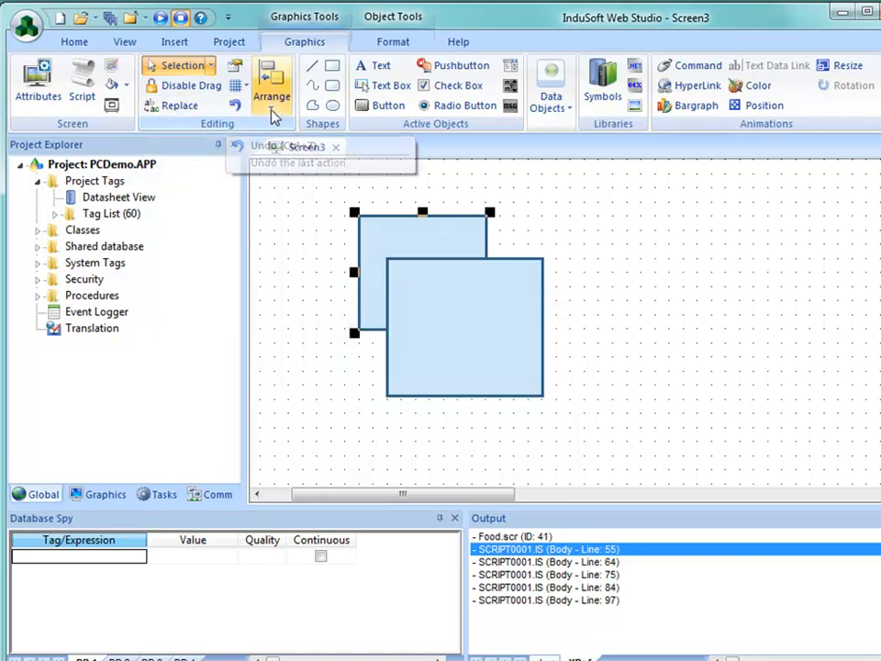
click(270, 99)
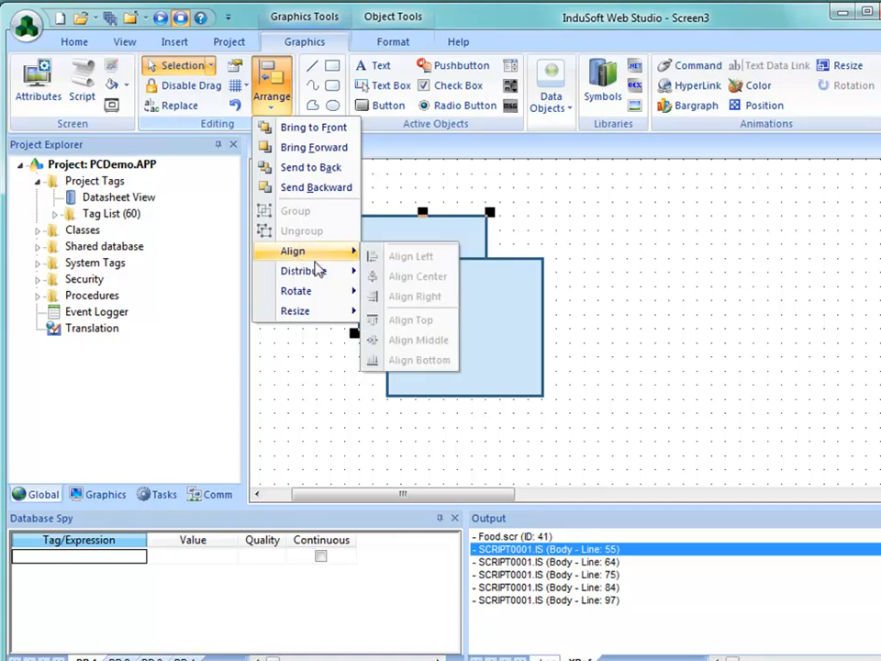
mouse_move(318, 276)
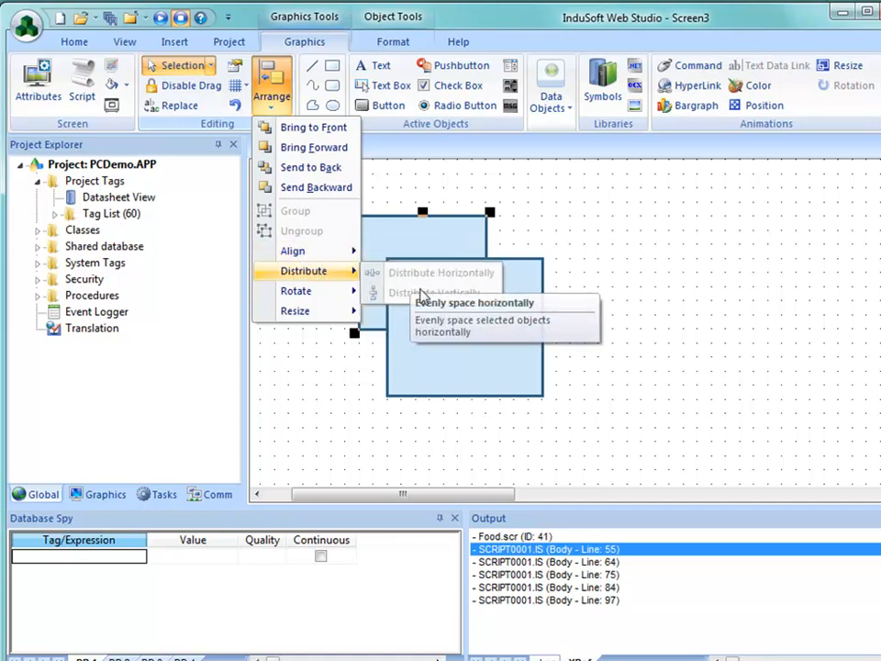
click(364, 376)
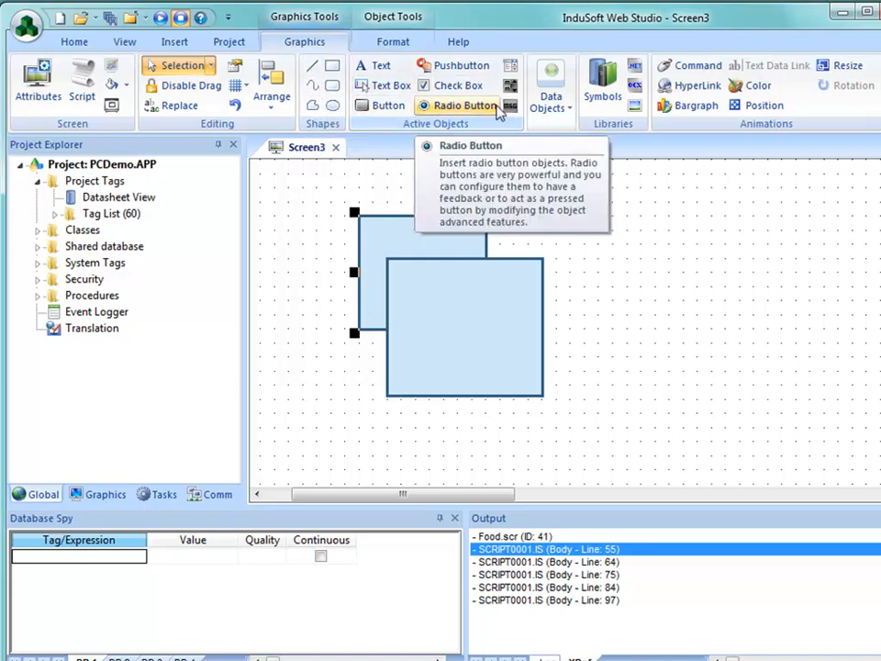
Examine the Alarm/Event, Trend and Grid data objects that can be inserted into the screen
click(569, 110)
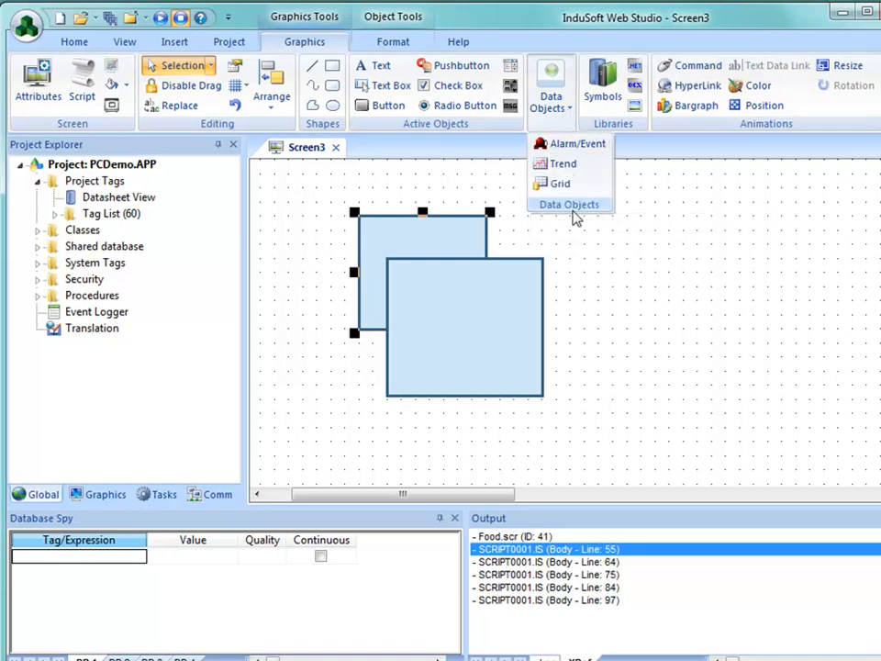
click(657, 242)
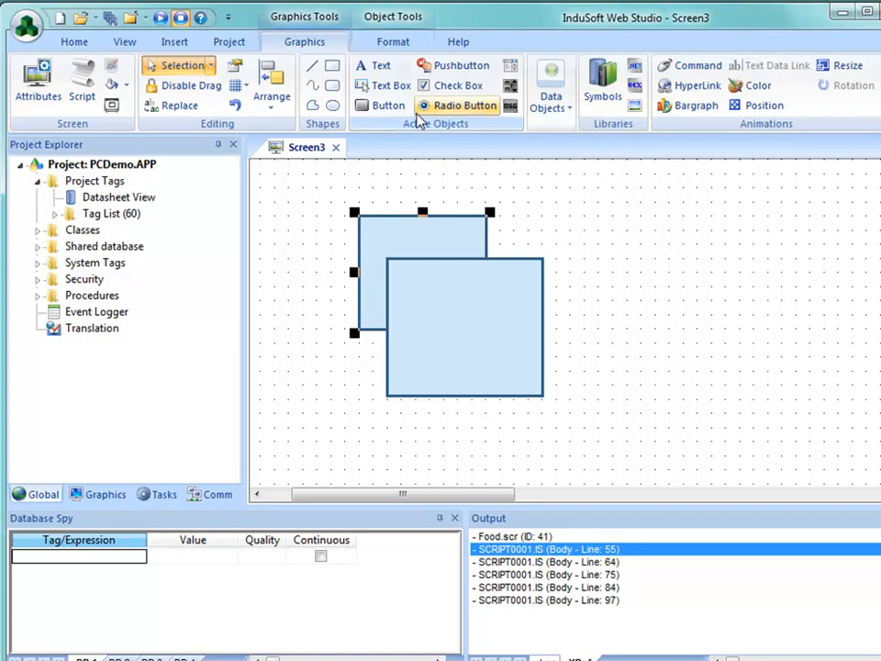
click(563, 108)
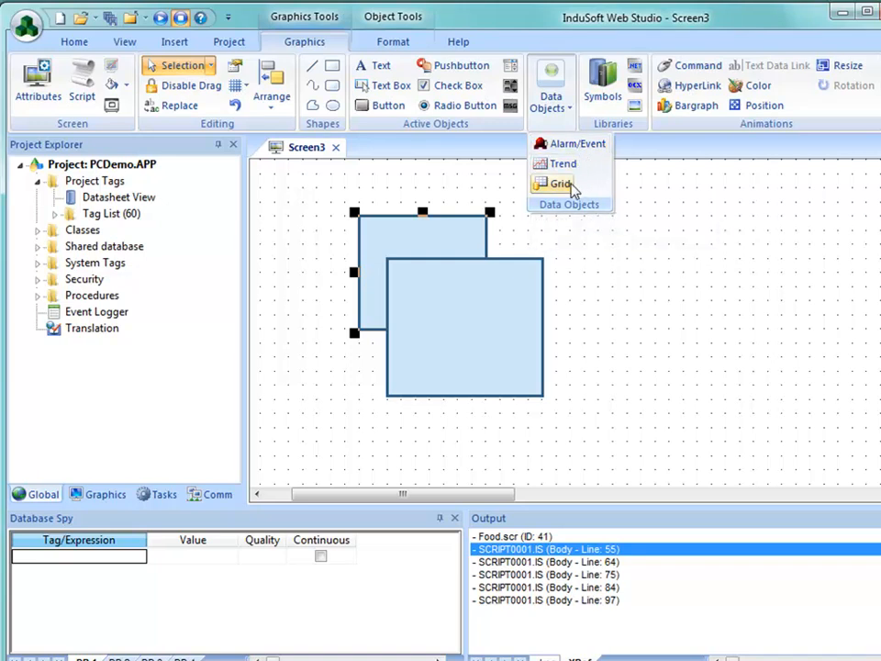
click(641, 191)
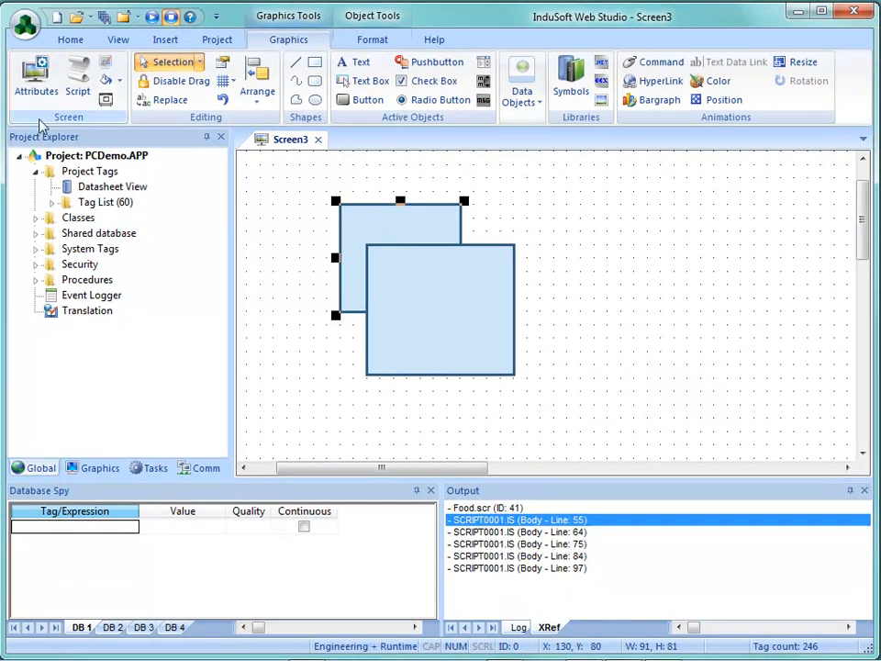
Show the project's graphics items and move the rear rectangle on Screen3 to X 100, Y 70
click(87, 469)
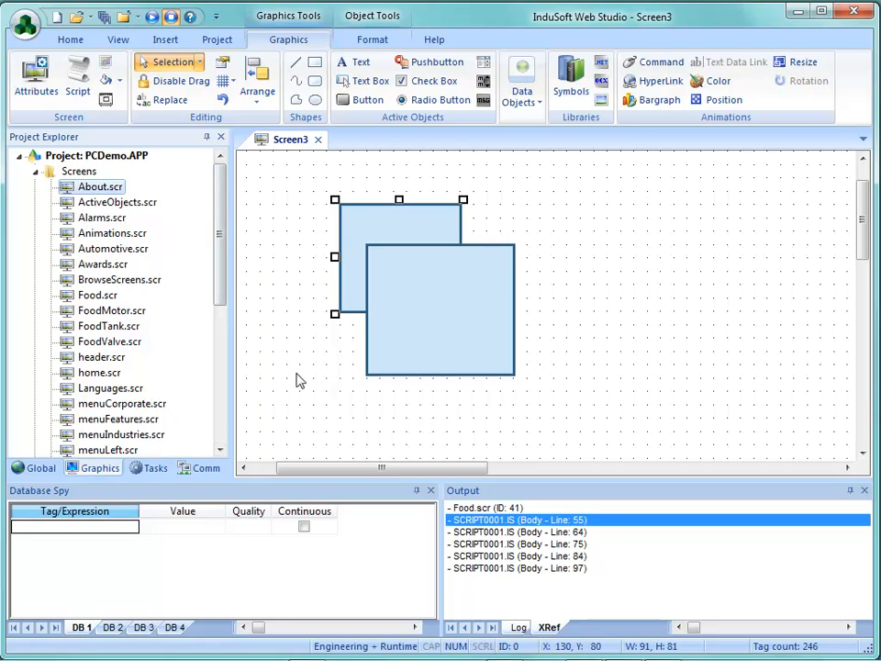
click(371, 42)
drag(387, 234, 334, 248)
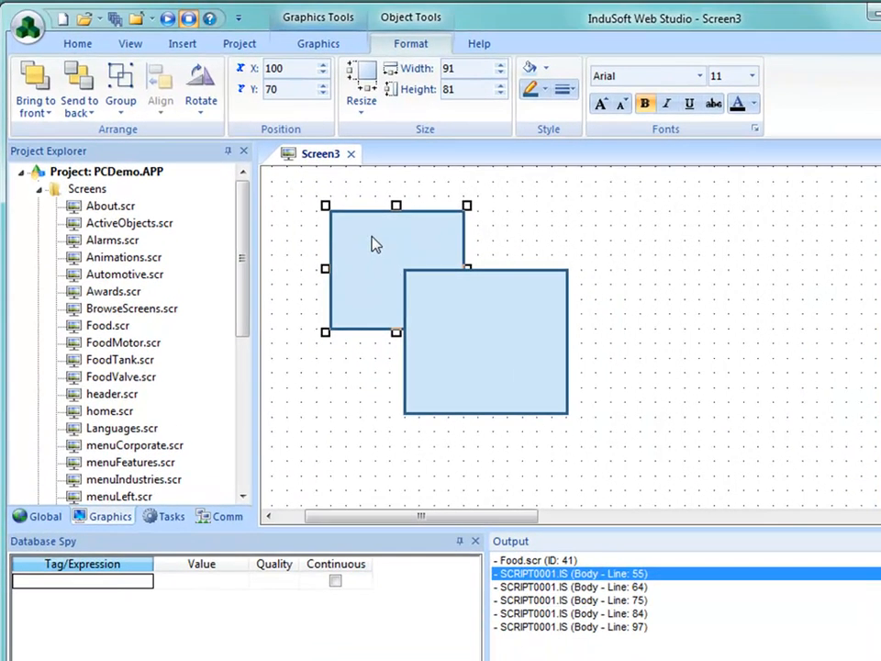
Nudge the rear rectangle's X and Y coordinates in single-unit increments, ending at X 100, Y 73
click(322, 68)
click(322, 68)
click(322, 68)
click(322, 68)
click(322, 73)
click(322, 73)
click(322, 74)
click(322, 74)
click(322, 85)
click(322, 84)
click(322, 84)
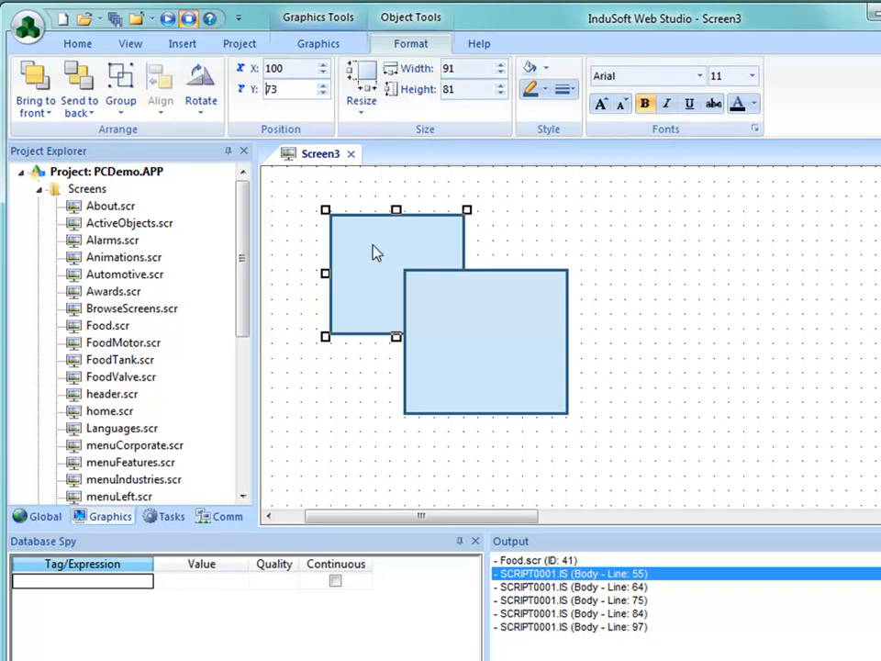
Turn off Snap to grid in the grid settings and move the rear rectangle freely to about X 104, Y 78
right_click(482, 232)
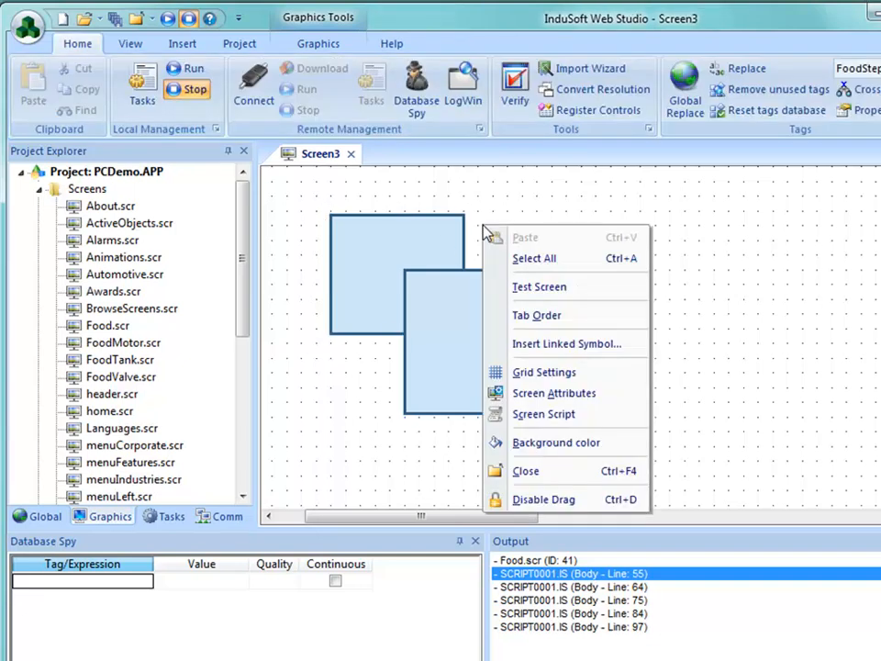
click(528, 374)
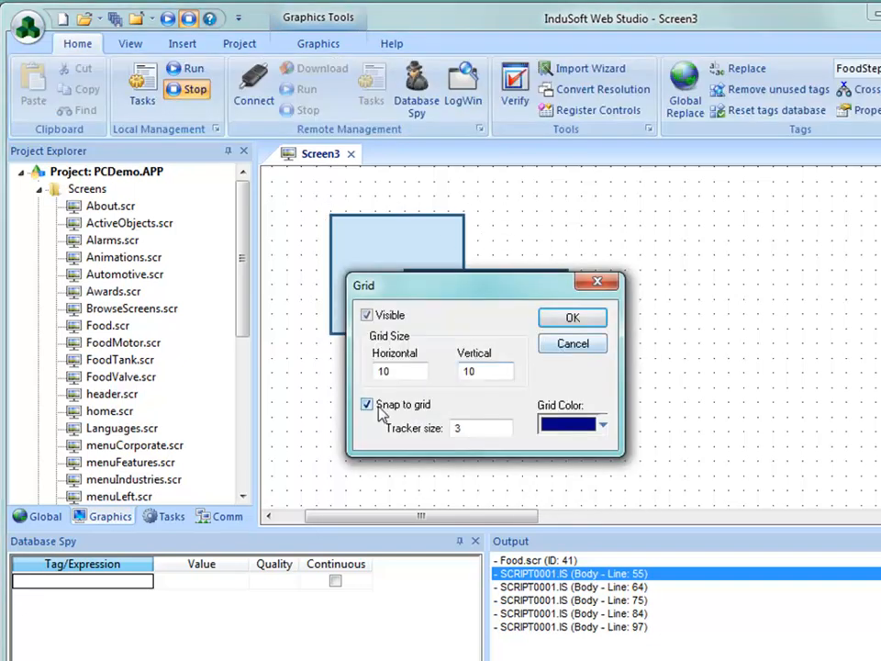
click(569, 317)
click(376, 244)
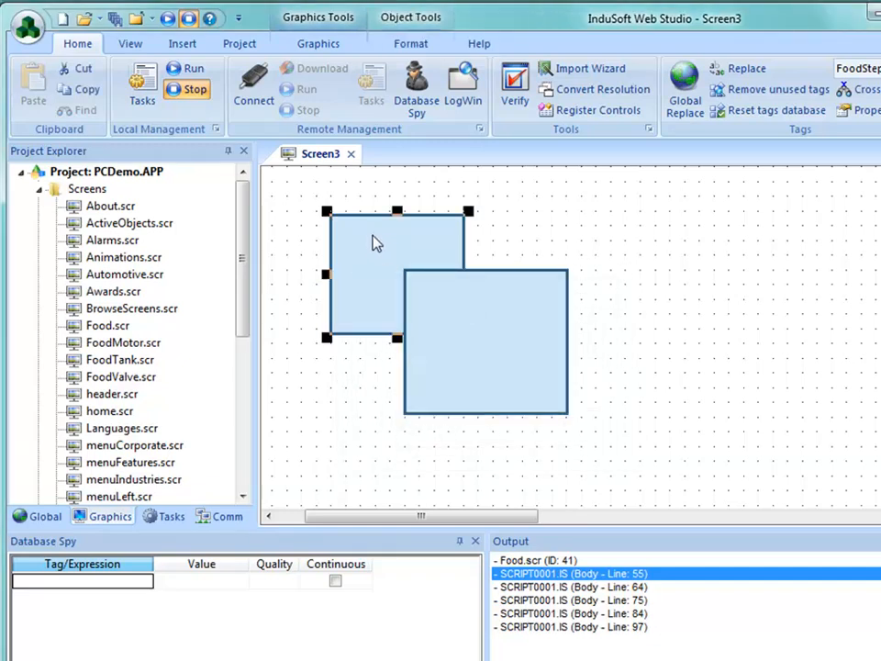
drag(372, 237, 380, 249)
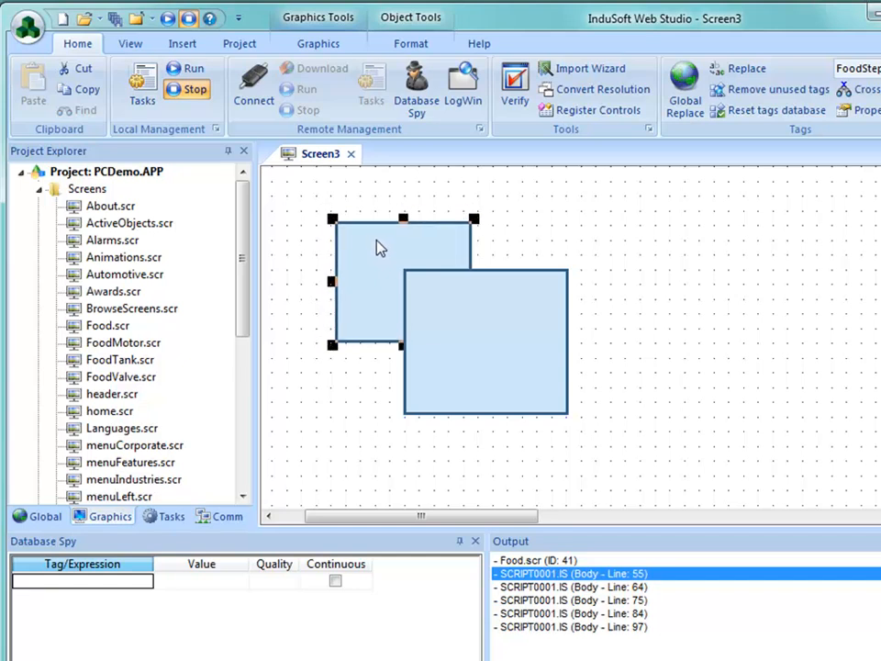
Fine-tune the rear rectangle's vertical position to Y 77 in its format settings
click(415, 45)
drag(382, 240, 380, 238)
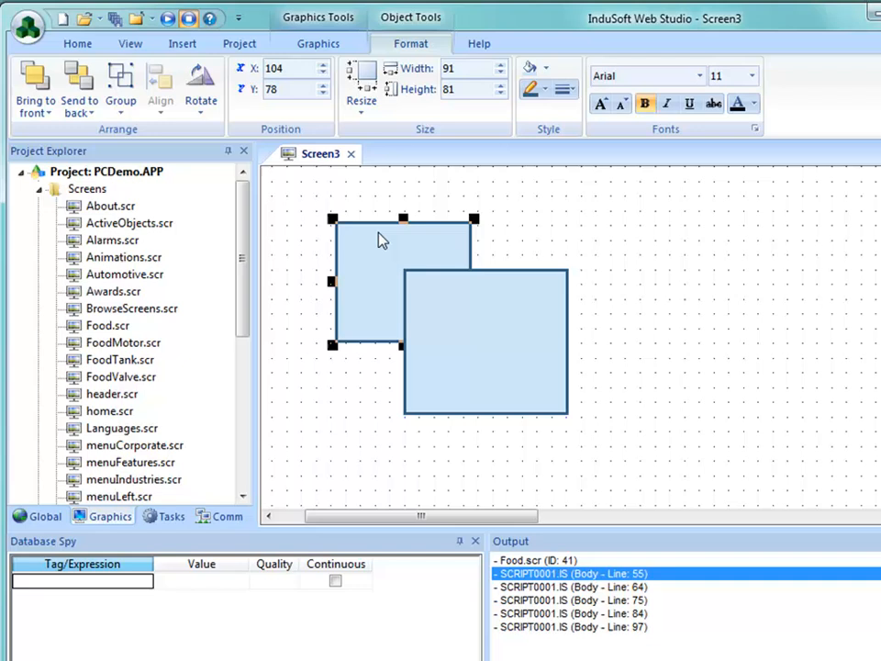
click(321, 85)
click(324, 91)
click(324, 93)
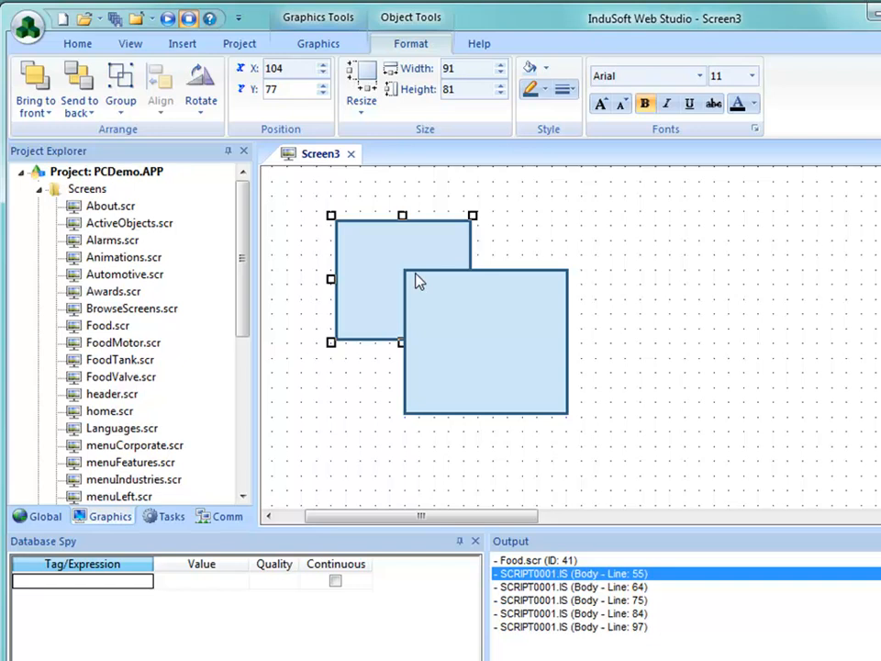
Collapse the Screens folder and look through the Screen Group, Thin Clients and Project Symbols folders of the project
double_click(55, 189)
click(40, 207)
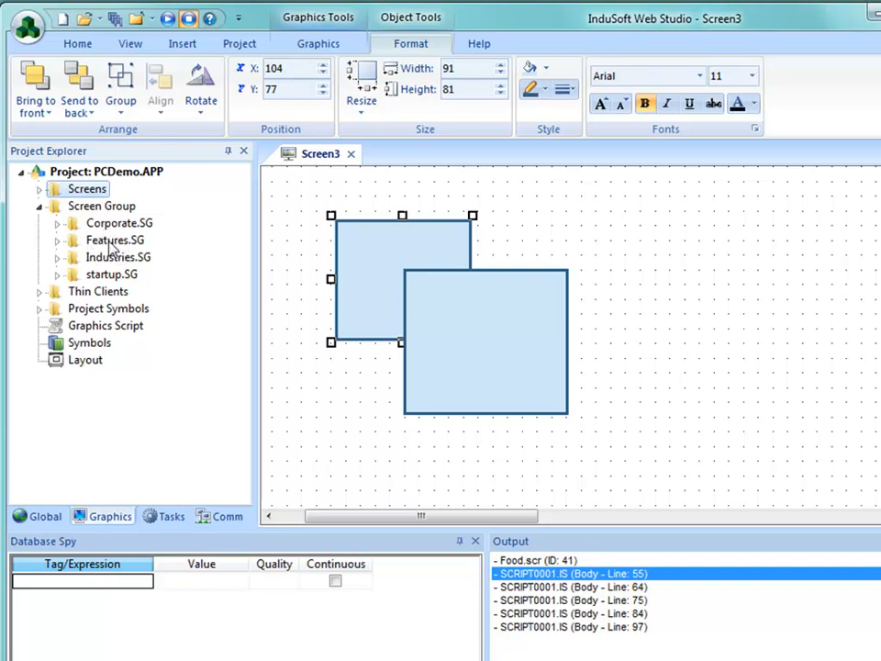
click(37, 292)
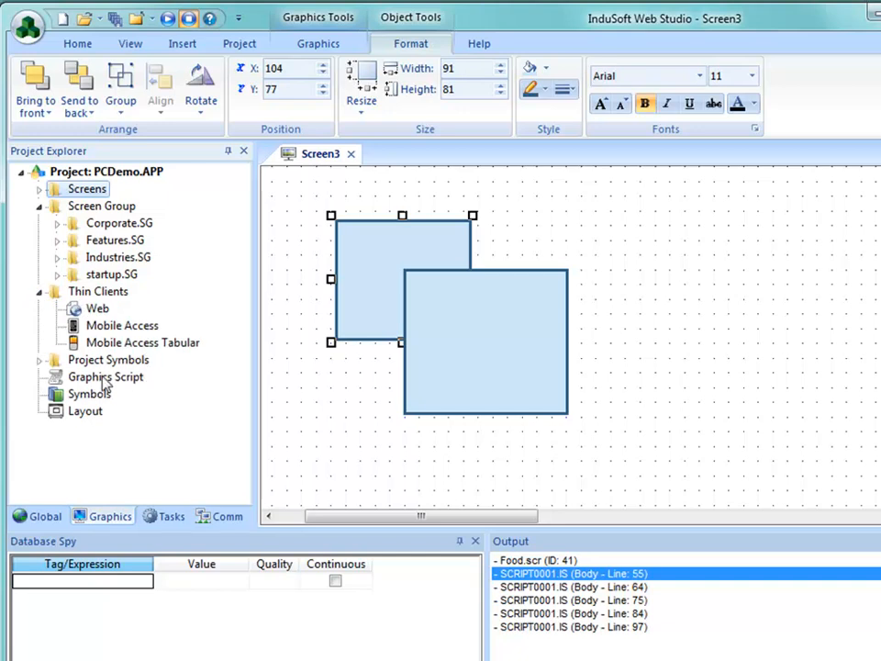
click(41, 363)
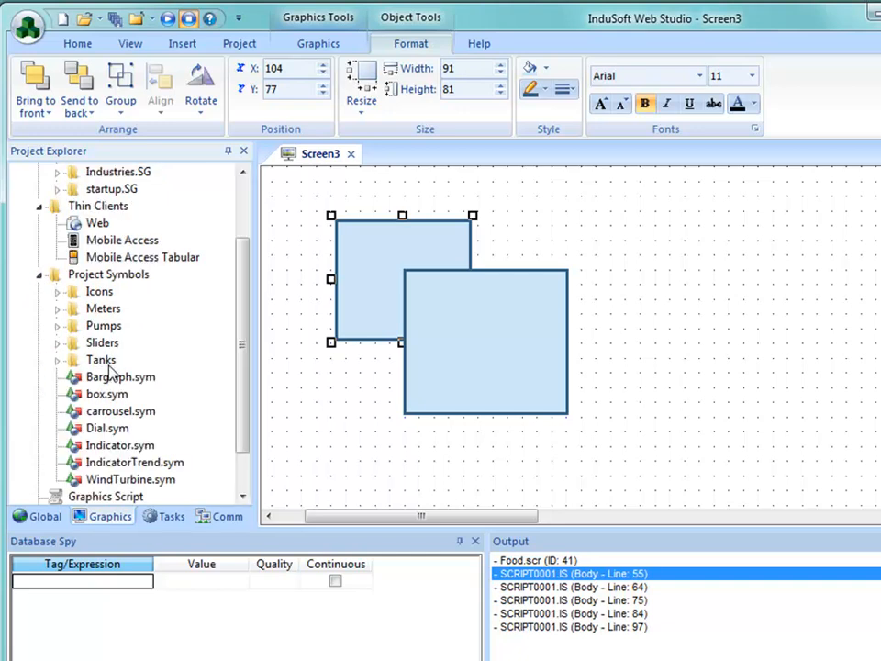
click(41, 273)
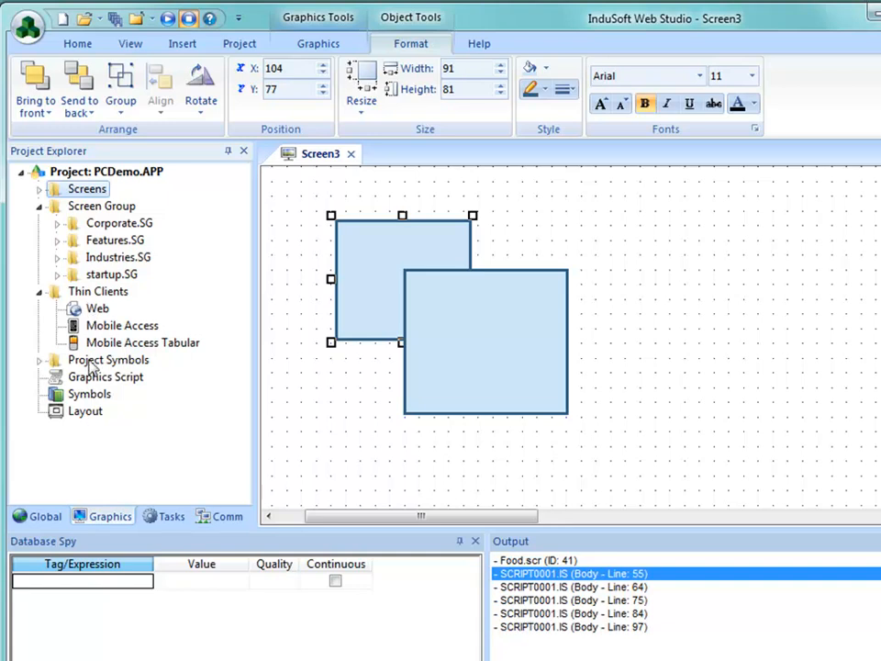
click(60, 361)
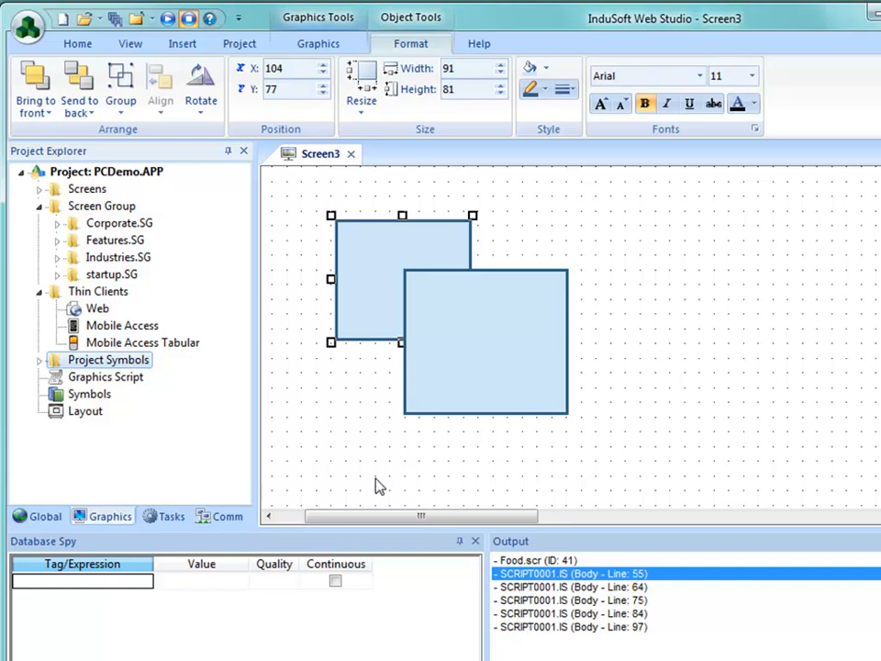
Examine the project's Tasks folders, the matching insertable task worksheets, and the communication folders
click(170, 517)
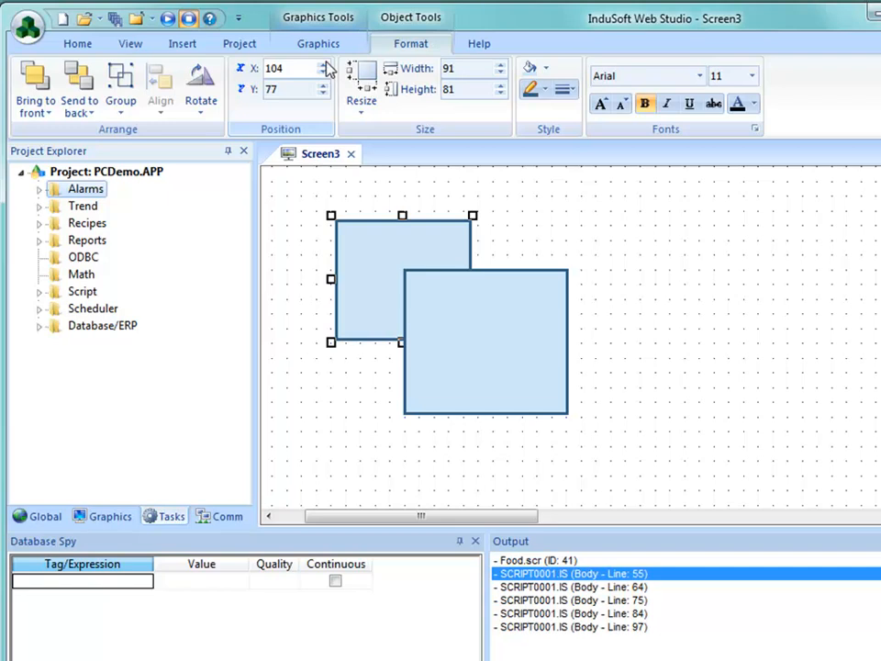
click(182, 44)
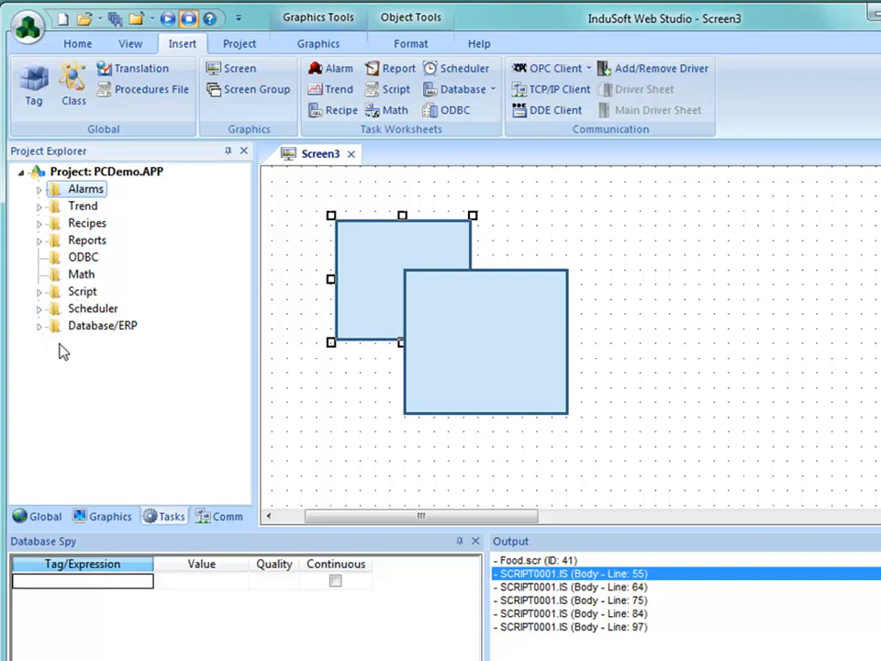
click(213, 519)
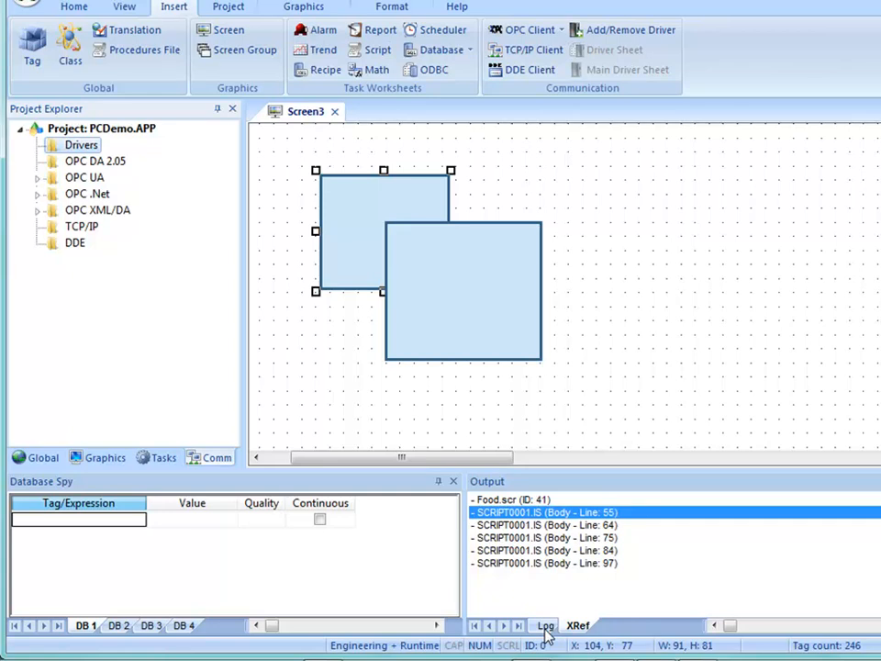
Enable Display Open/Close messages and Insert date/time in the output log settings, review the Log Tags list, and accept the settings
click(545, 627)
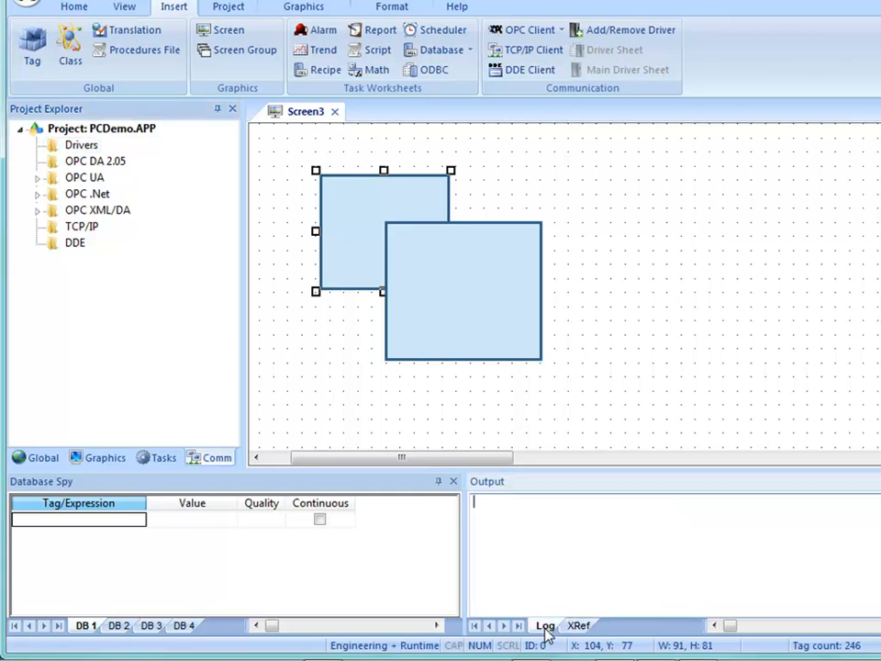
right_click(545, 534)
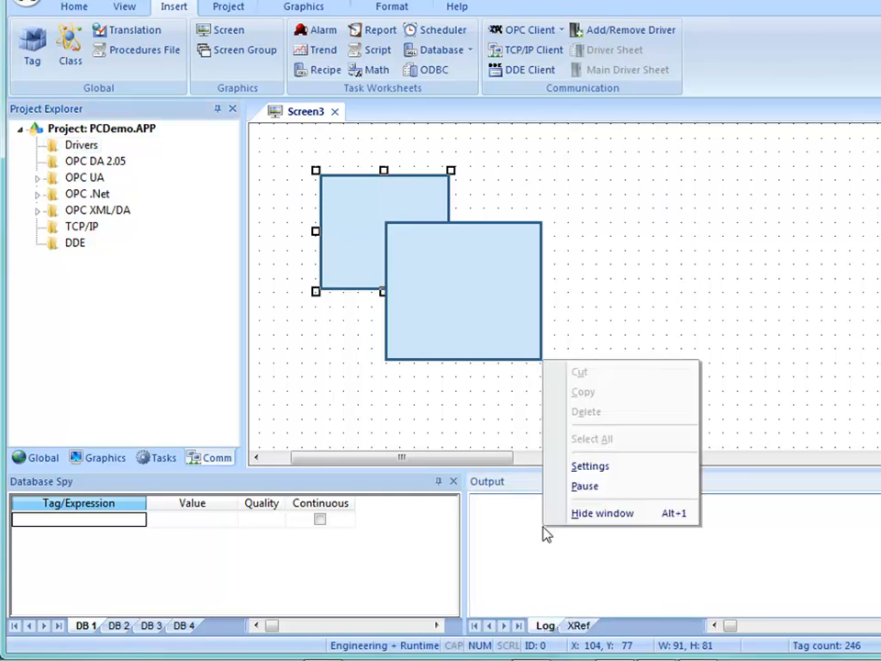
click(581, 468)
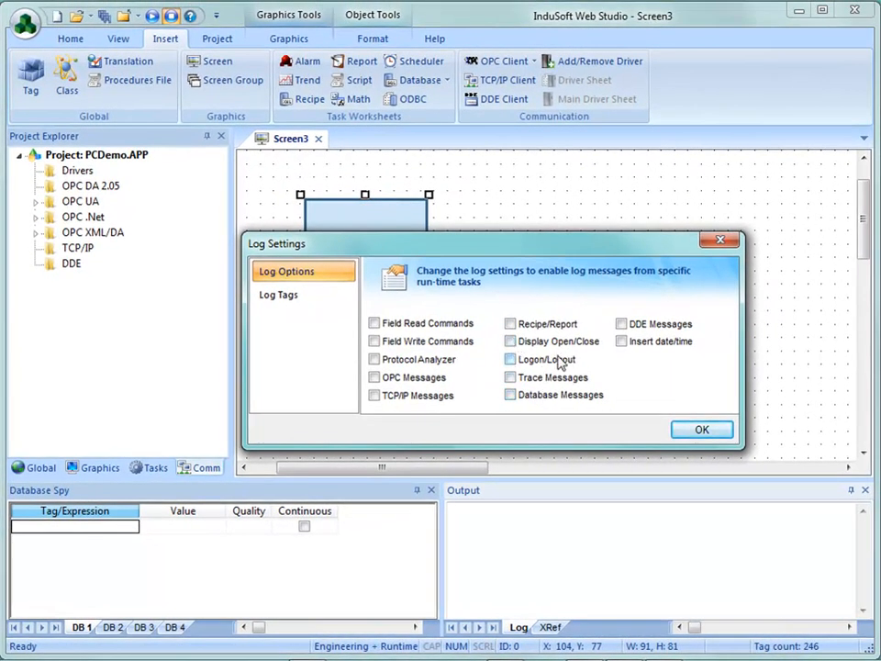
click(510, 342)
click(622, 342)
click(276, 306)
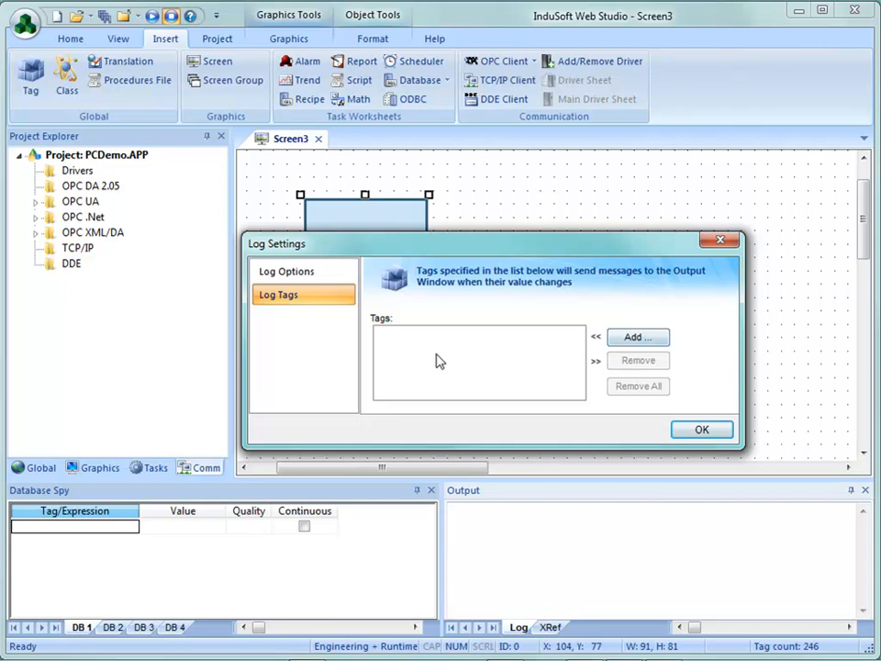
click(694, 429)
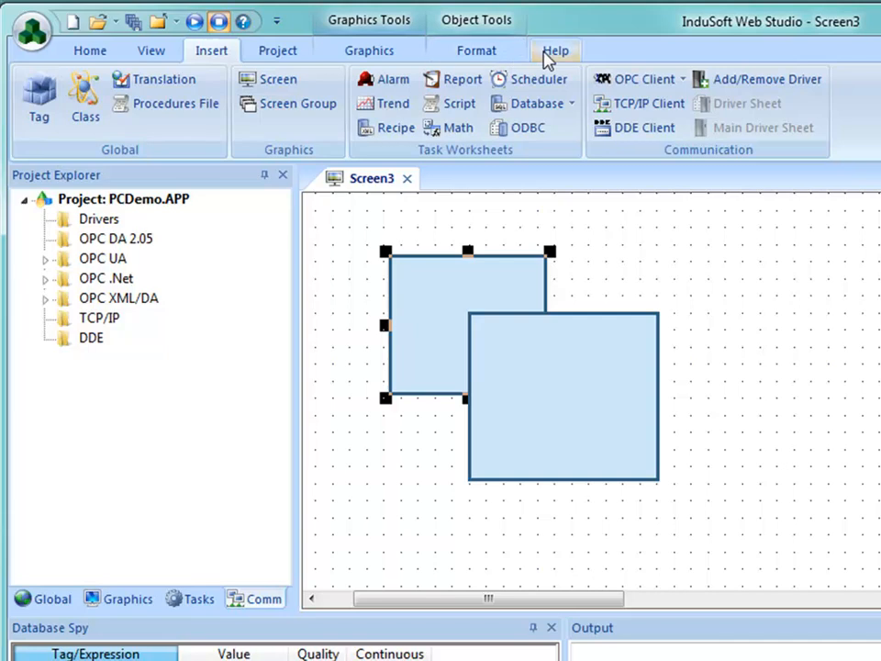
Open the Technical Reference help, look over its introduction and contents tree, and close it
click(555, 53)
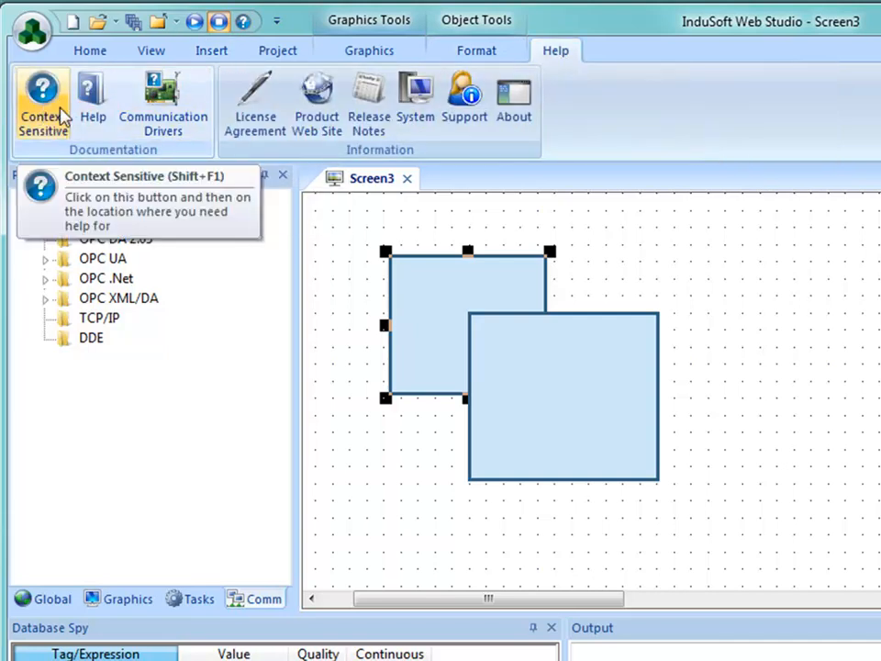
click(89, 107)
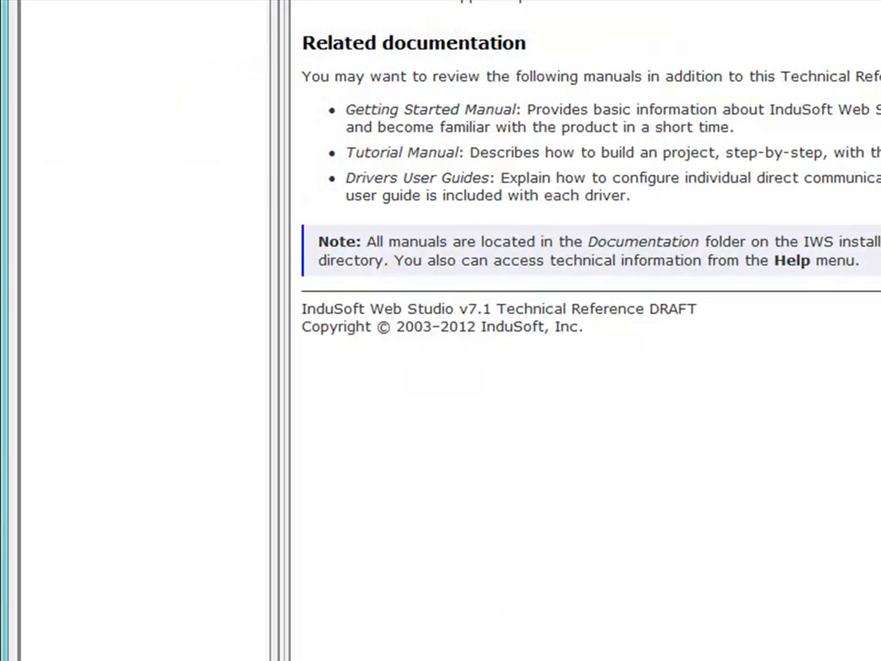
drag(880, 0, 819, 34)
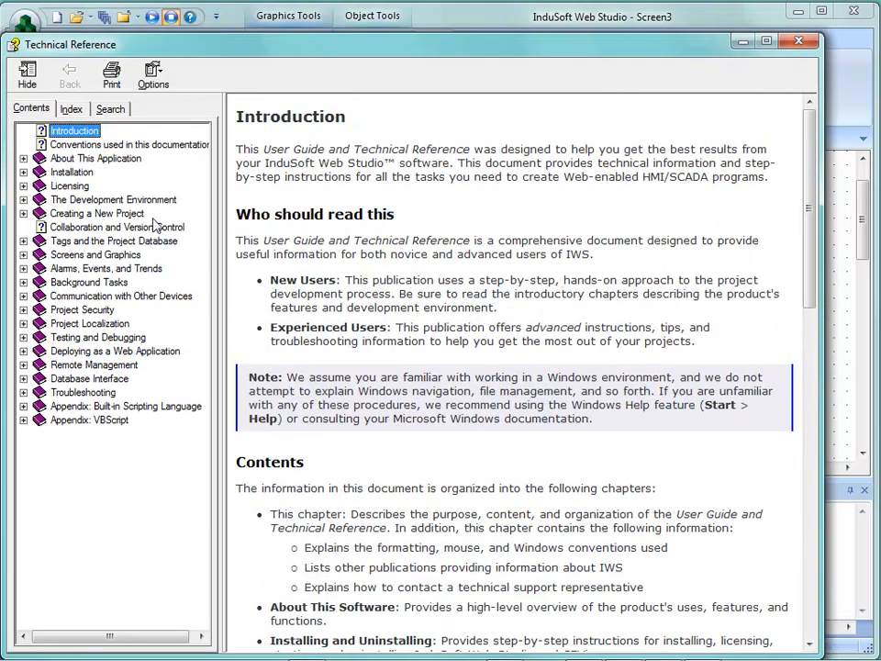
click(798, 40)
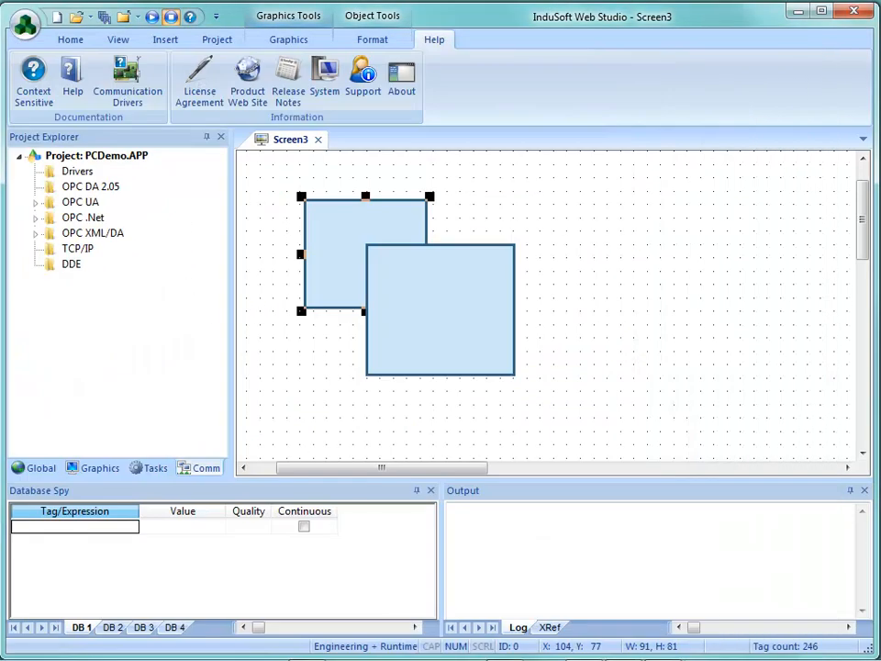
Get context-sensitive help on the rear rectangle's Object Properties, view the Rectangle object topic, and close both windows
double_click(339, 253)
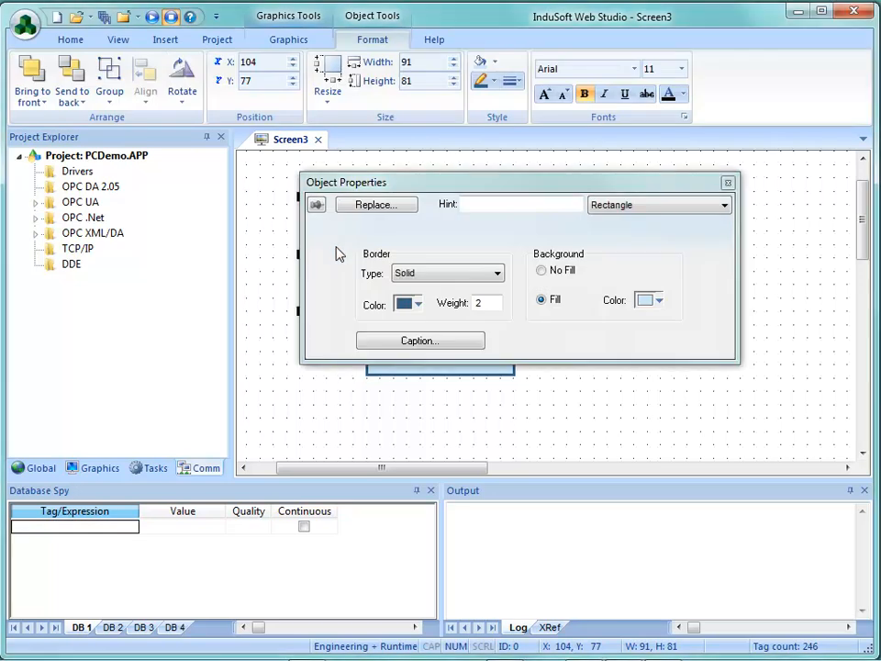
drag(398, 190, 353, 195)
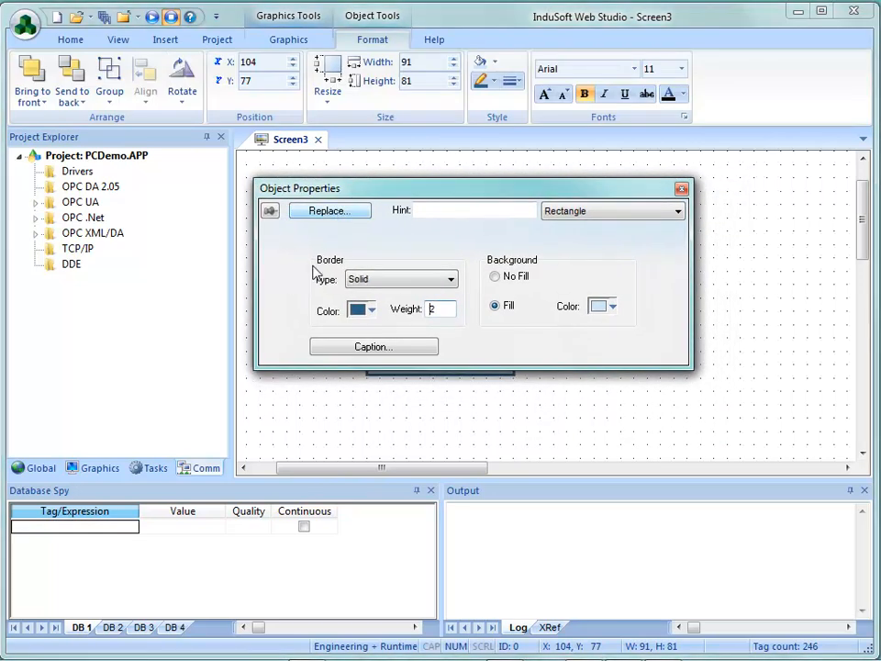
click(190, 18)
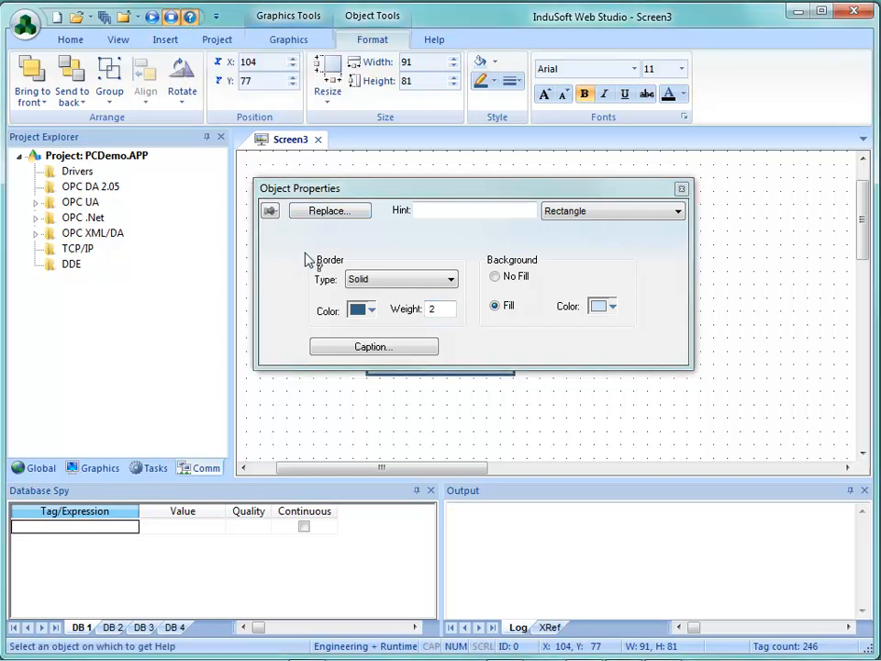
click(278, 288)
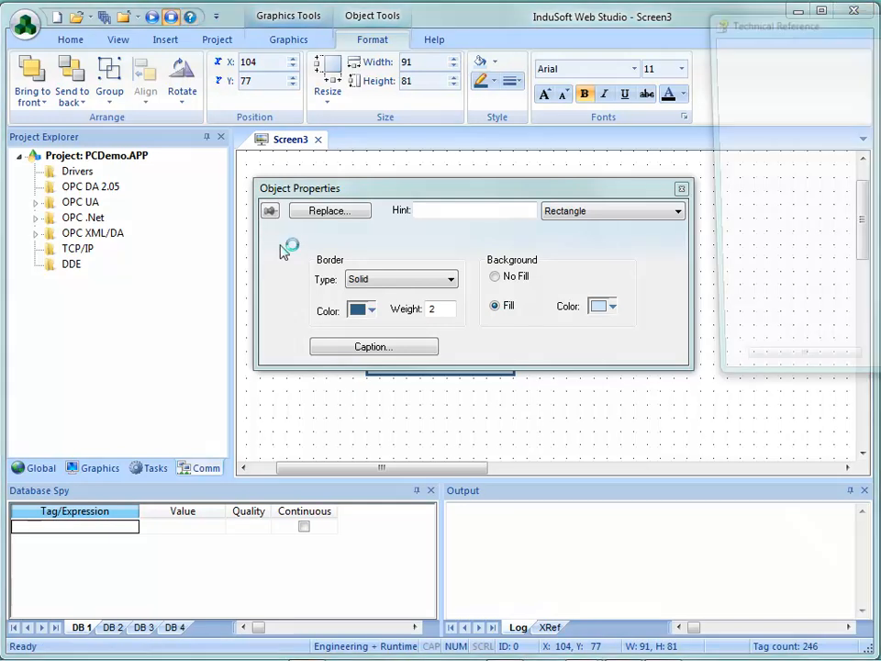
drag(758, 22, 348, 19)
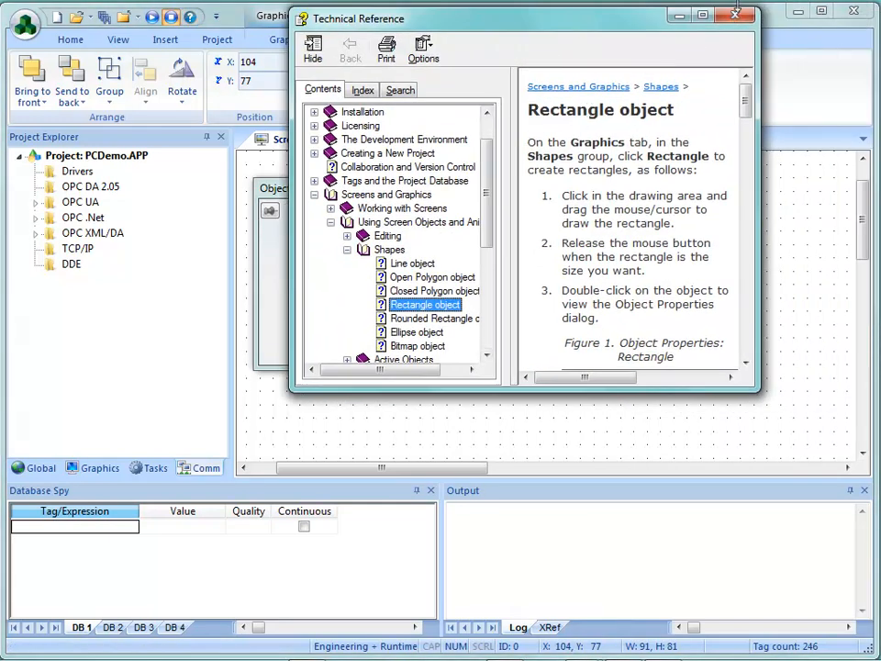
click(735, 15)
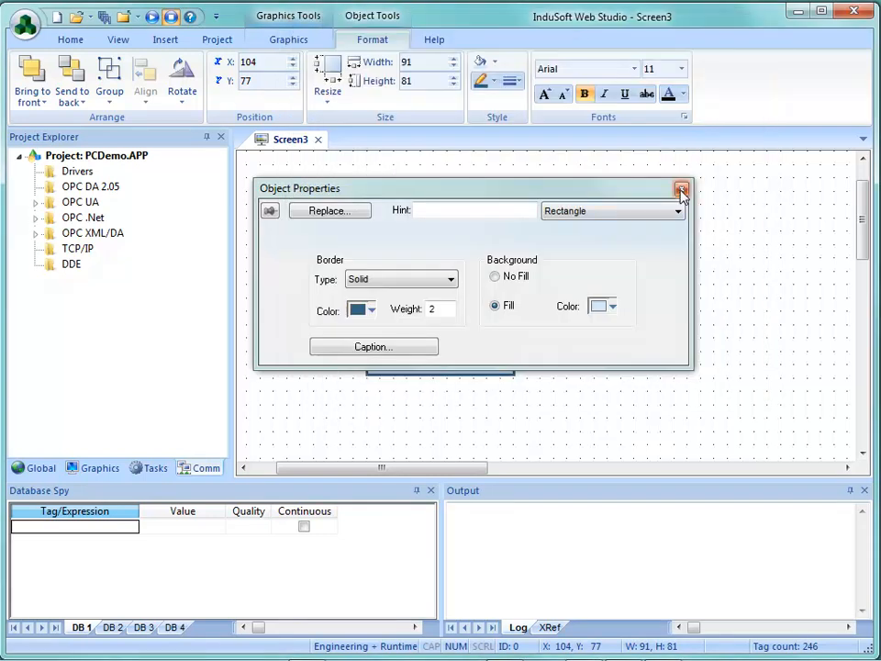
click(681, 191)
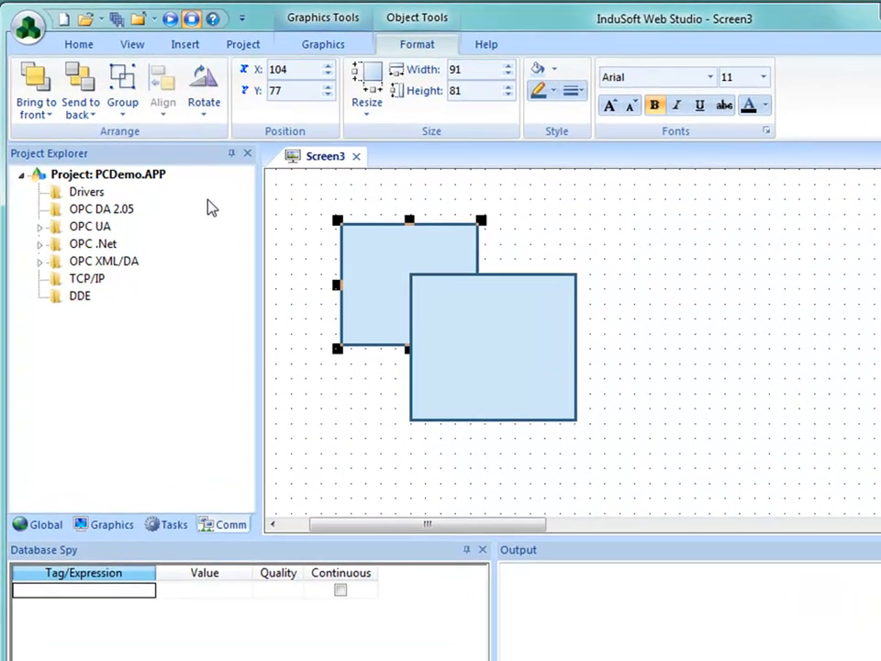
Look over the available help resources, including the license agreement, product web site, release notes, system and support information
click(486, 44)
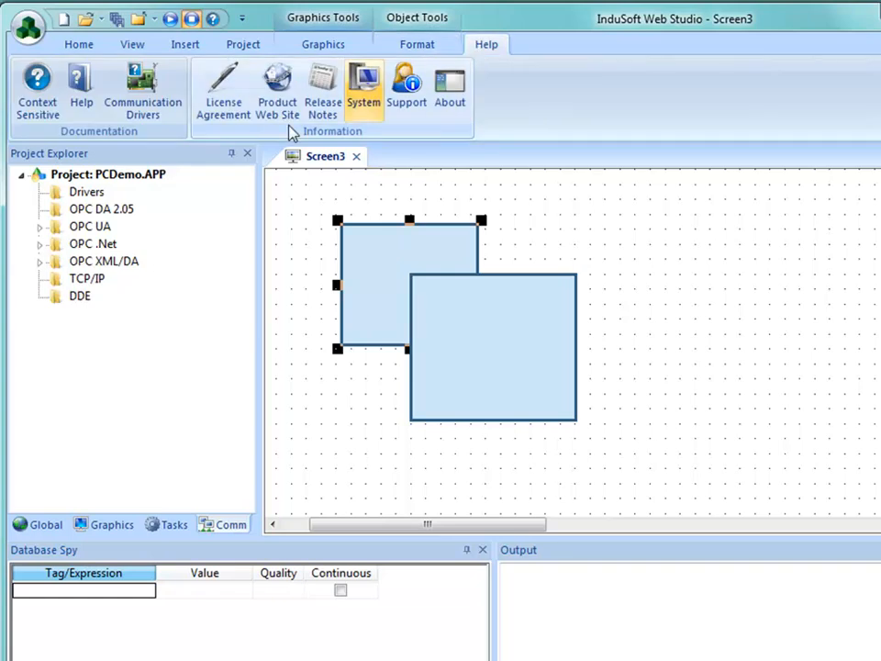